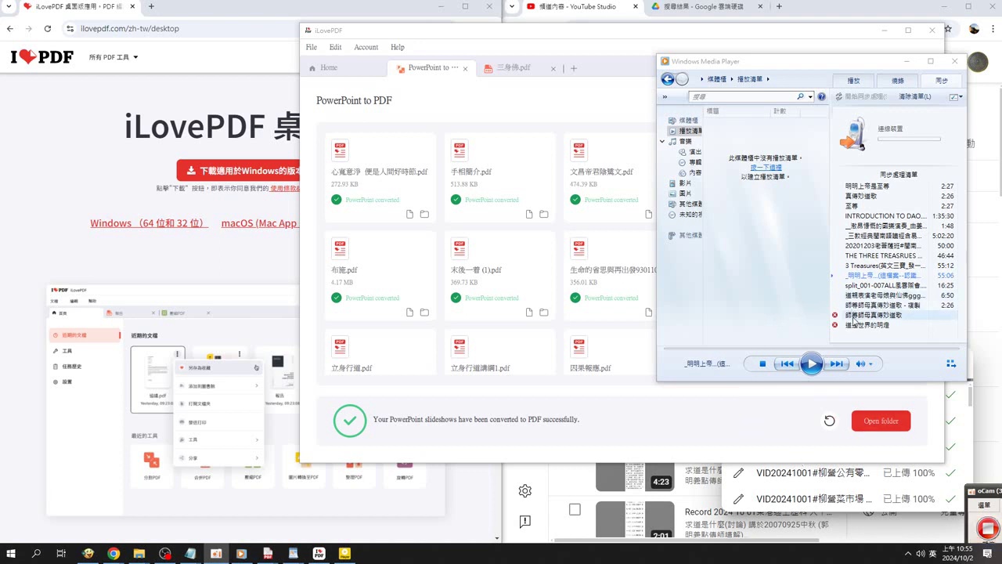
Minimize the media player and scroll through the PowerPoint-to-PDF results and back to the top
{"action": "left_click", "coordinate": [812, 365]}
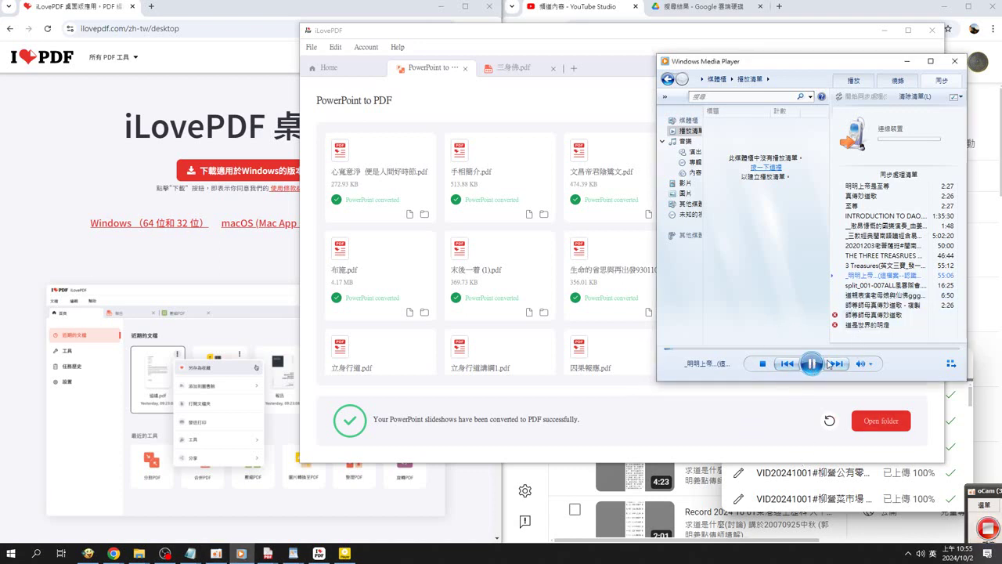
{"action": "left_click", "coordinate": [909, 62]}
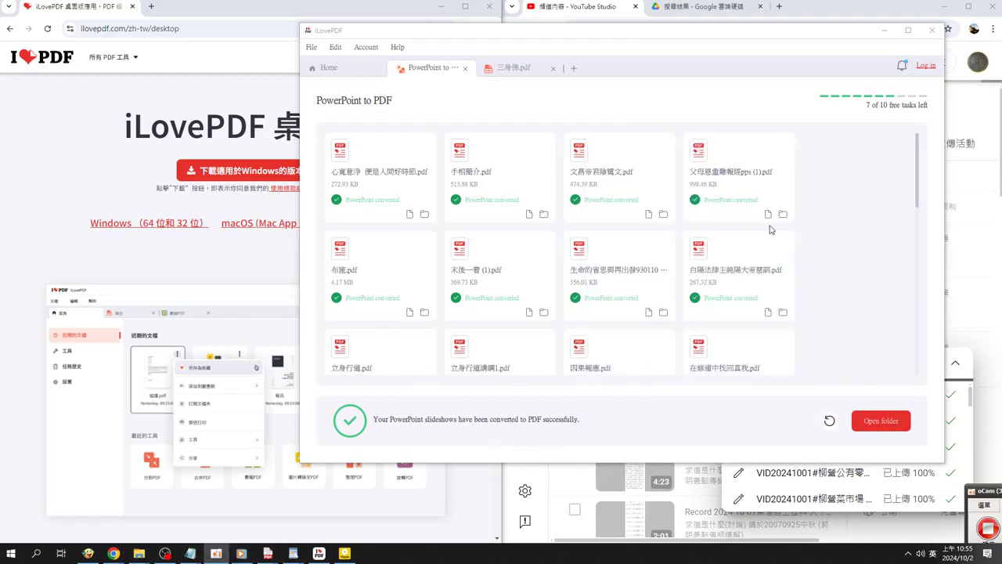
{"action": "scroll", "coordinate": [702, 250], "scroll_direction": "down", "scroll_amount": 2}
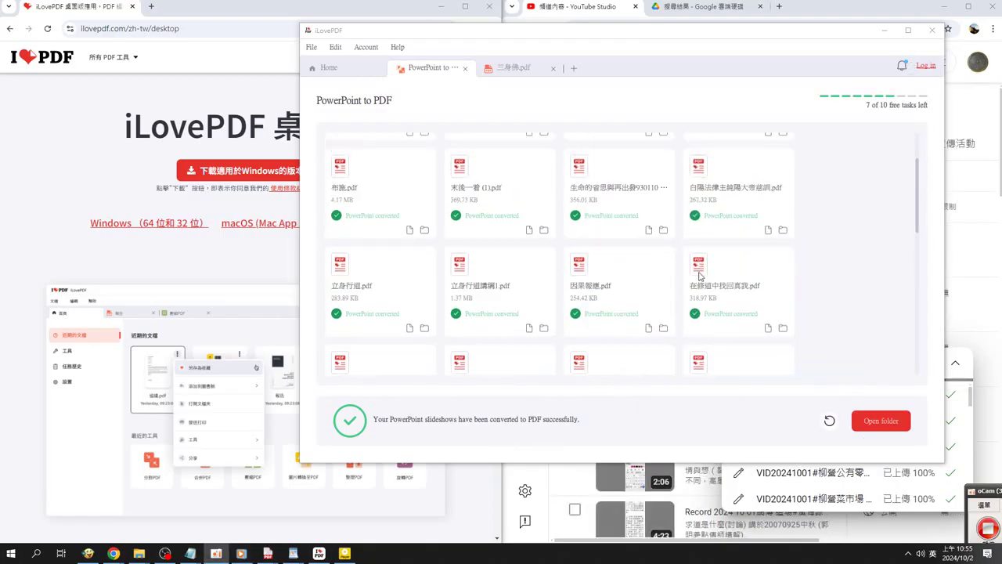
{"action": "scroll", "coordinate": [704, 282], "scroll_direction": "down", "scroll_amount": 2}
{"action": "scroll", "coordinate": [704, 306], "scroll_direction": "down", "scroll_amount": 2}
{"action": "scroll", "coordinate": [704, 308], "scroll_direction": "up", "scroll_amount": 3}
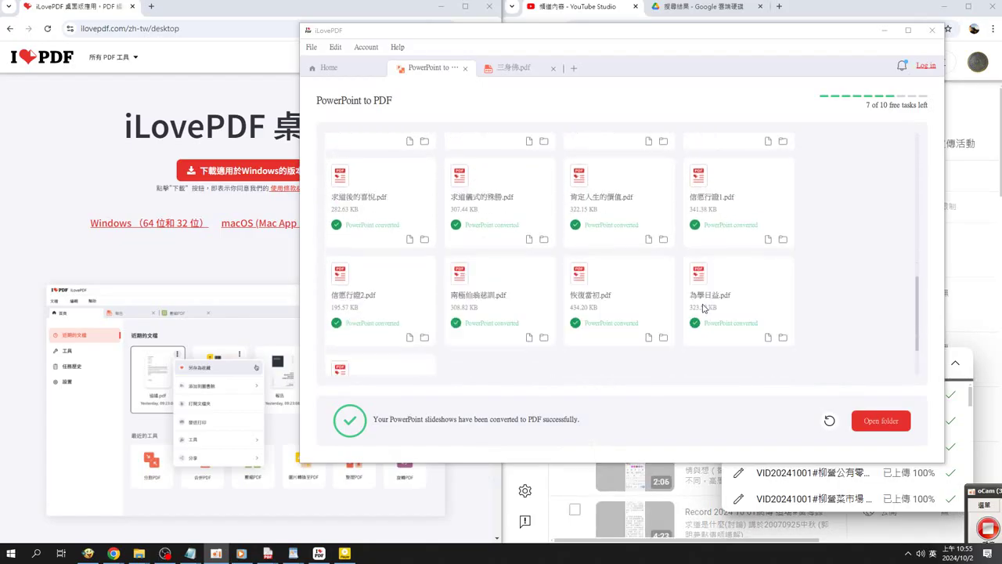
{"action": "scroll", "coordinate": [703, 302], "scroll_direction": "up", "scroll_amount": 2}
{"action": "scroll", "coordinate": [703, 296], "scroll_direction": "up", "scroll_amount": 3}
{"action": "scroll", "coordinate": [701, 289], "scroll_direction": "up", "scroll_amount": 2}
{"action": "scroll", "coordinate": [699, 288], "scroll_direction": "up", "scroll_amount": 1}
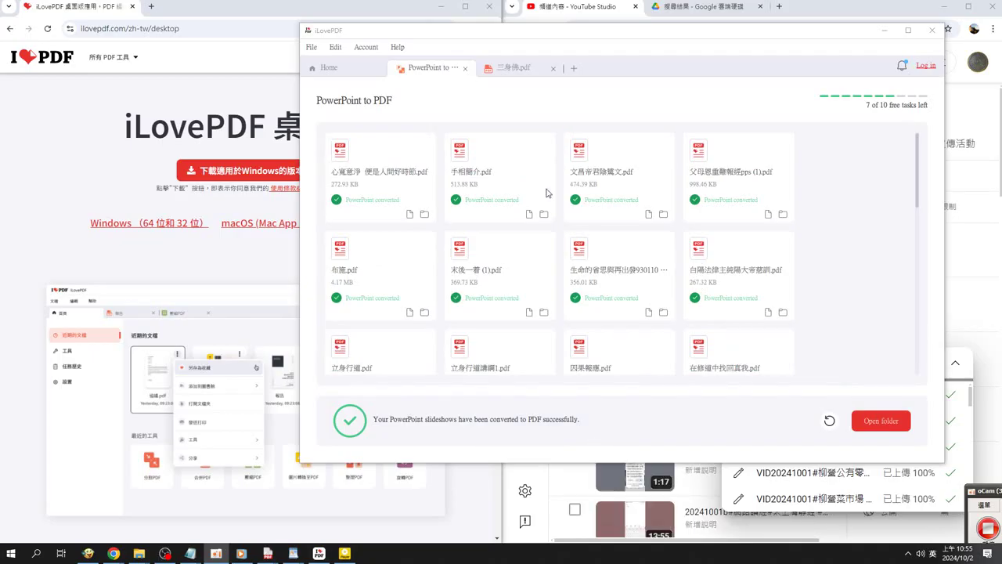
Start a new PowerPoint to PDF task and add every .ppt file from the 參考3 folder
{"action": "left_click", "coordinate": [347, 71]}
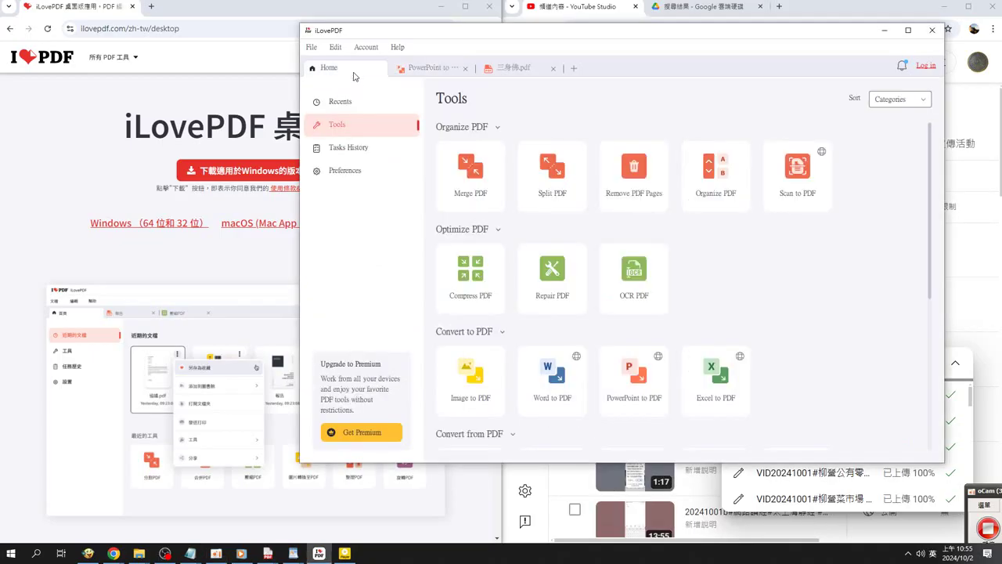
{"action": "left_click", "coordinate": [634, 385]}
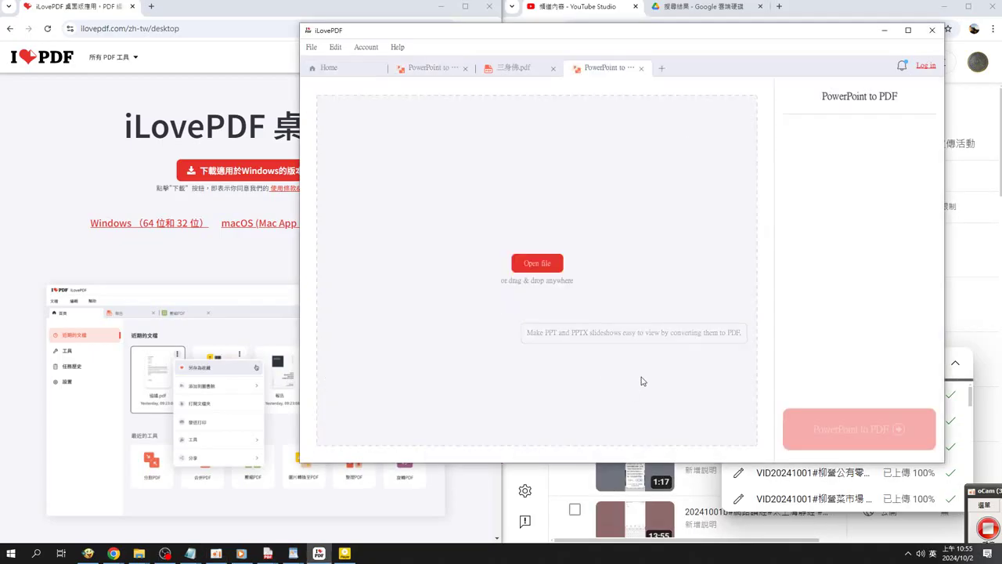
{"action": "left_click", "coordinate": [541, 265]}
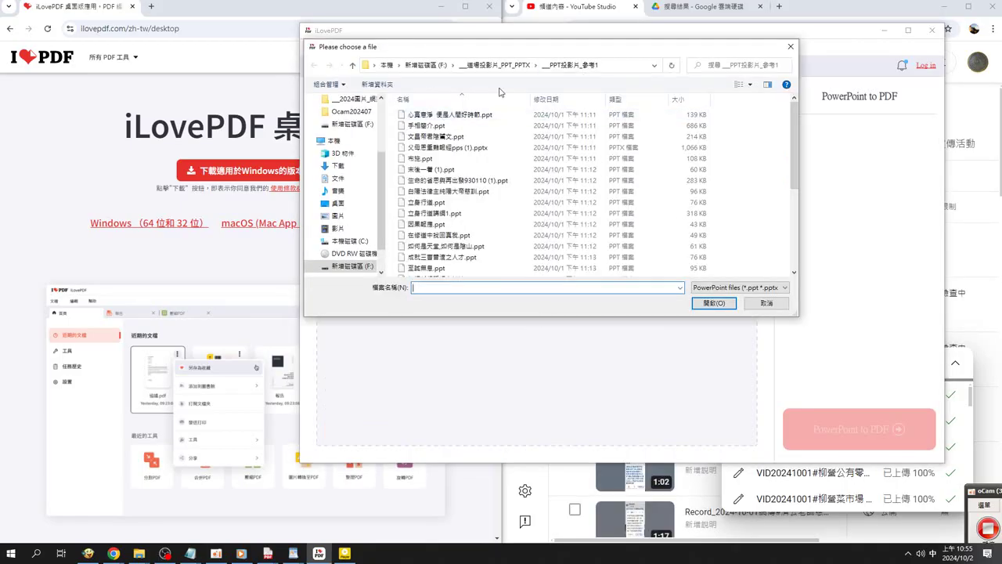
{"action": "left_click", "coordinate": [352, 65]}
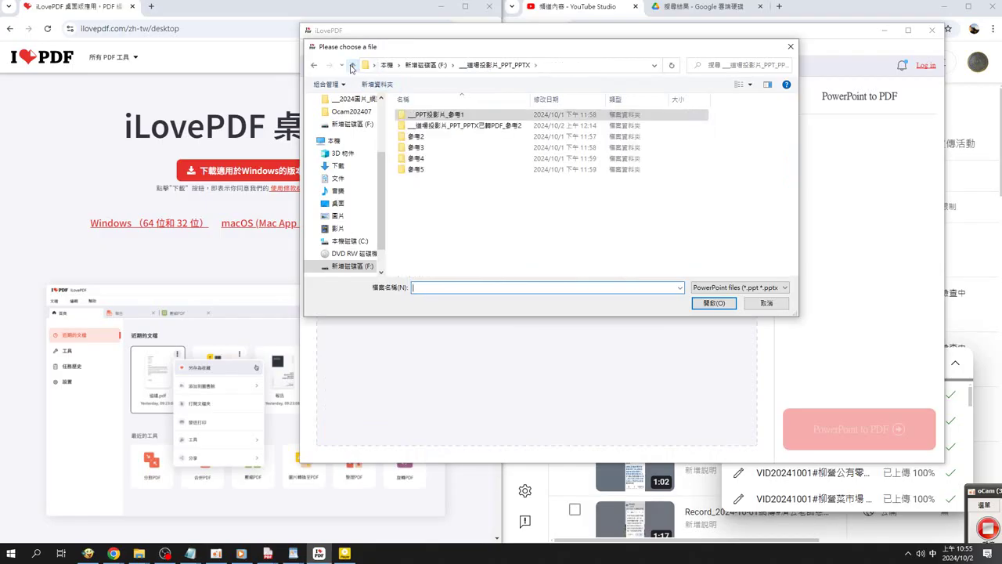
{"action": "double_click", "coordinate": [412, 138]}
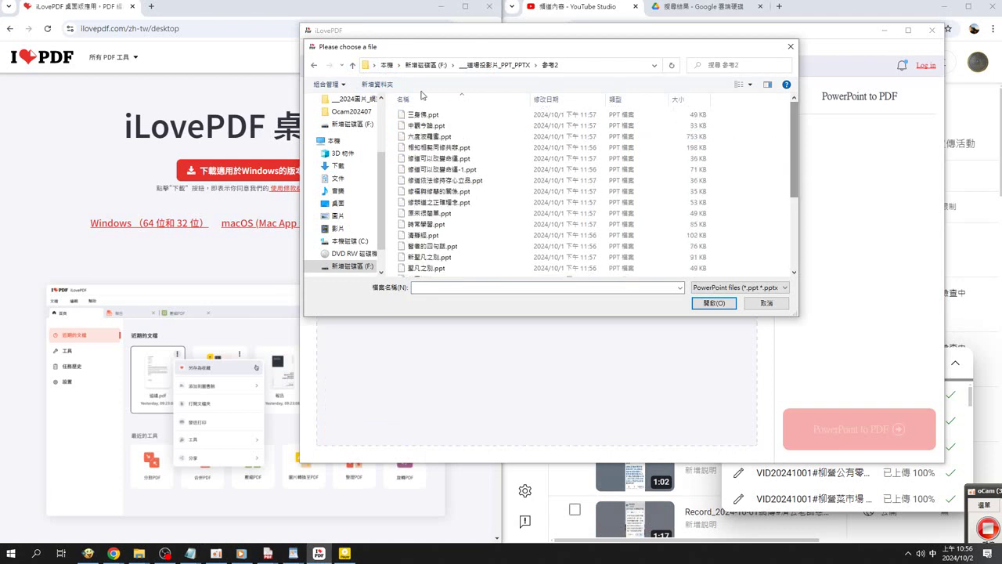
{"action": "left_click", "coordinate": [352, 65]}
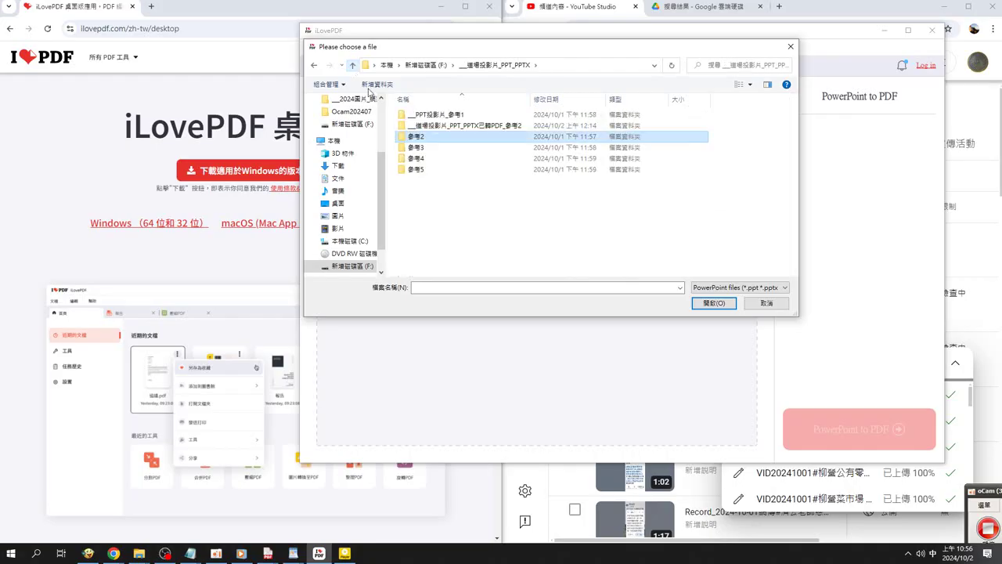
{"action": "left_click", "coordinate": [419, 148]}
{"action": "double_click", "coordinate": [421, 150]}
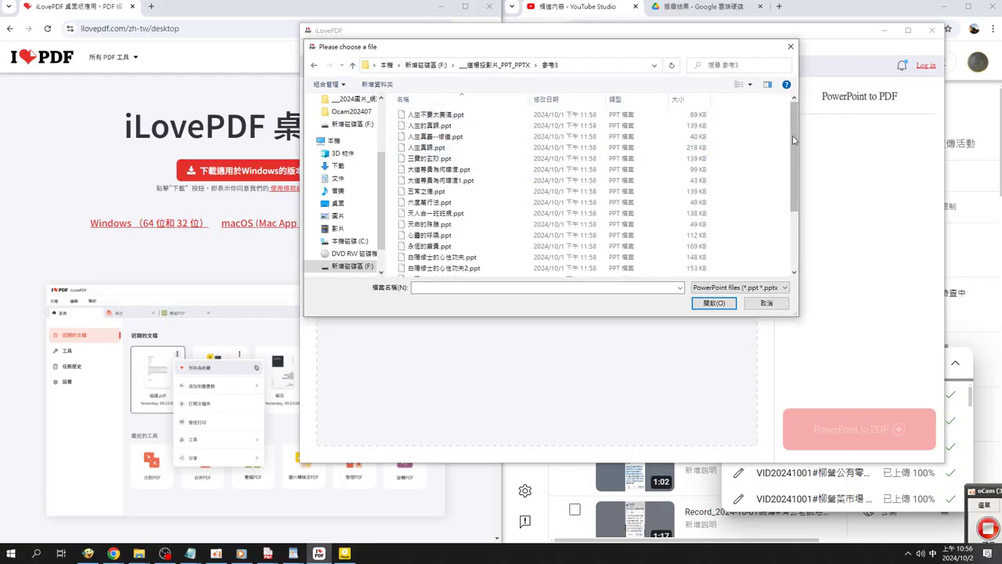
{"action": "key", "text": "ctrl+a"}
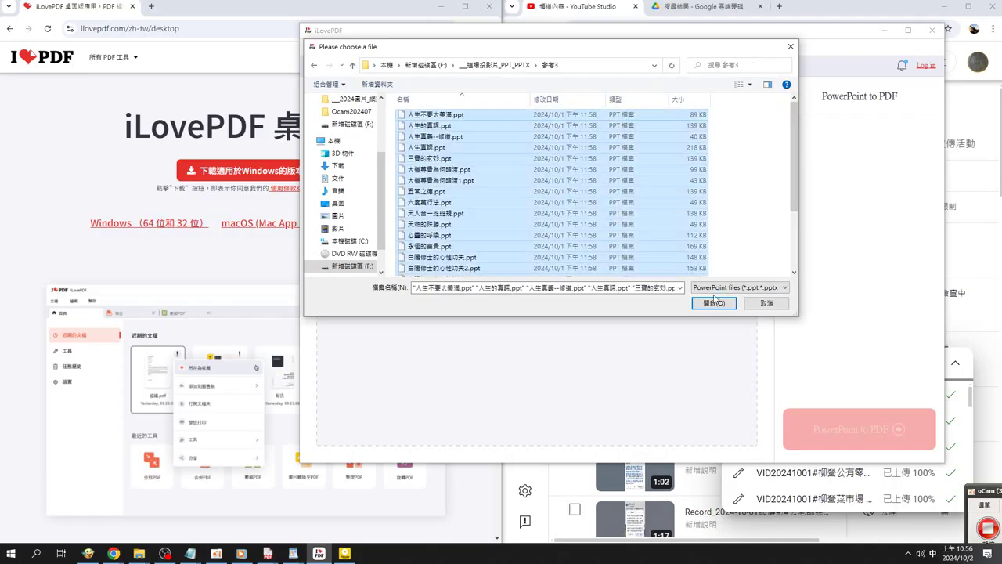
{"action": "left_click", "coordinate": [714, 304]}
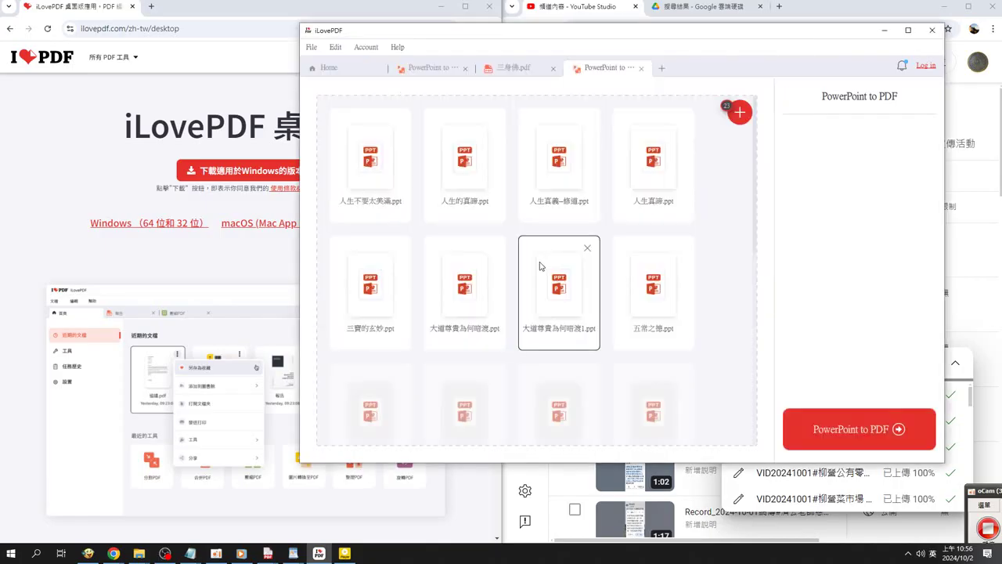
Begin converting the 參考3 slideshows and move the iLovePDF window to the lower right
{"action": "left_click", "coordinate": [845, 430]}
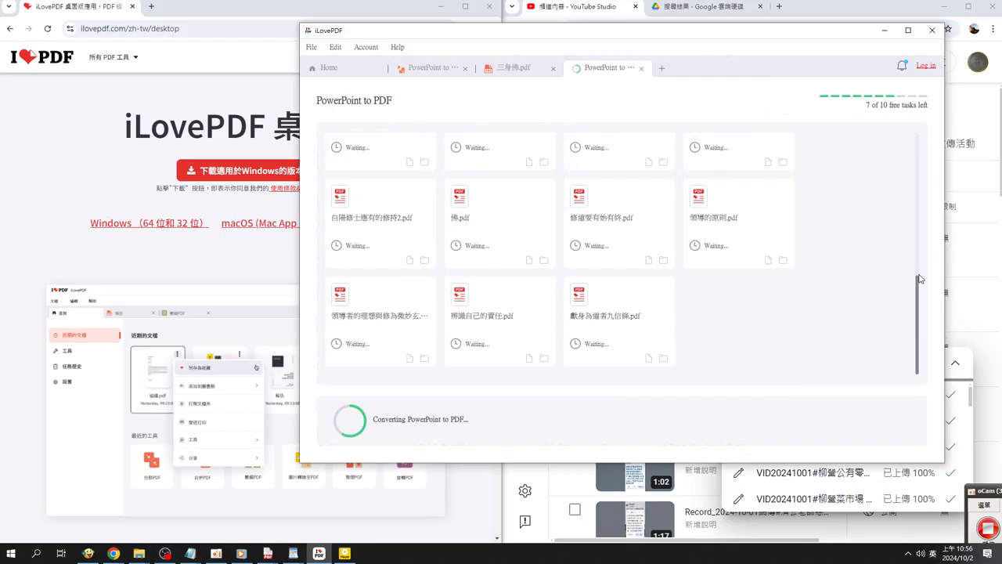
{"action": "scroll", "coordinate": [920, 279], "scroll_direction": "up", "scroll_amount": 5}
{"action": "mouse_move", "coordinate": [483, 31]}
{"action": "left_mouse_down"}
{"action": "mouse_move", "coordinate": [637, 160]}
{"action": "mouse_move", "coordinate": [634, 151]}
{"action": "left_mouse_up"}
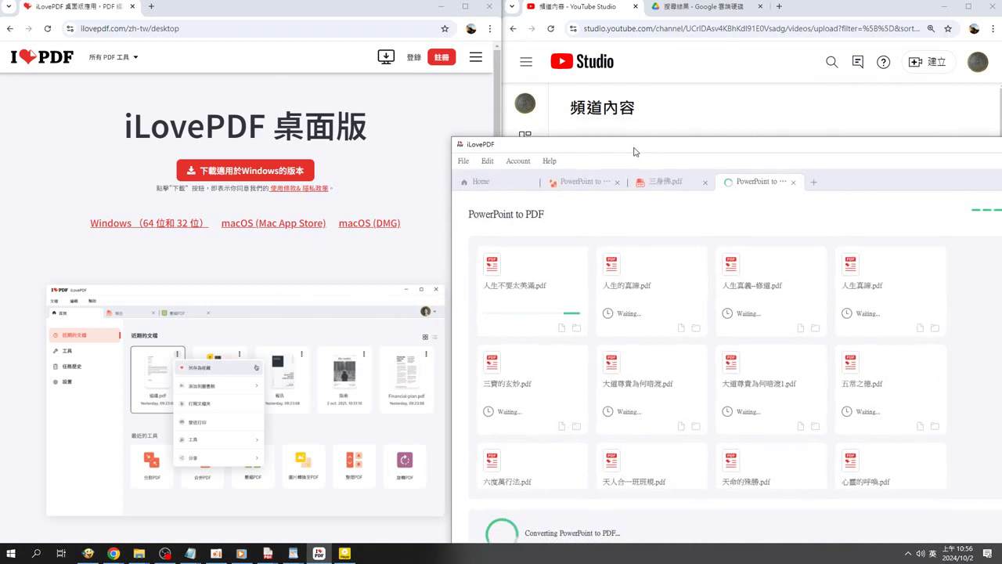
Scroll the Google Drive folder search results to the bottom, then return to iLovePDF
{"action": "left_click", "coordinate": [702, 7]}
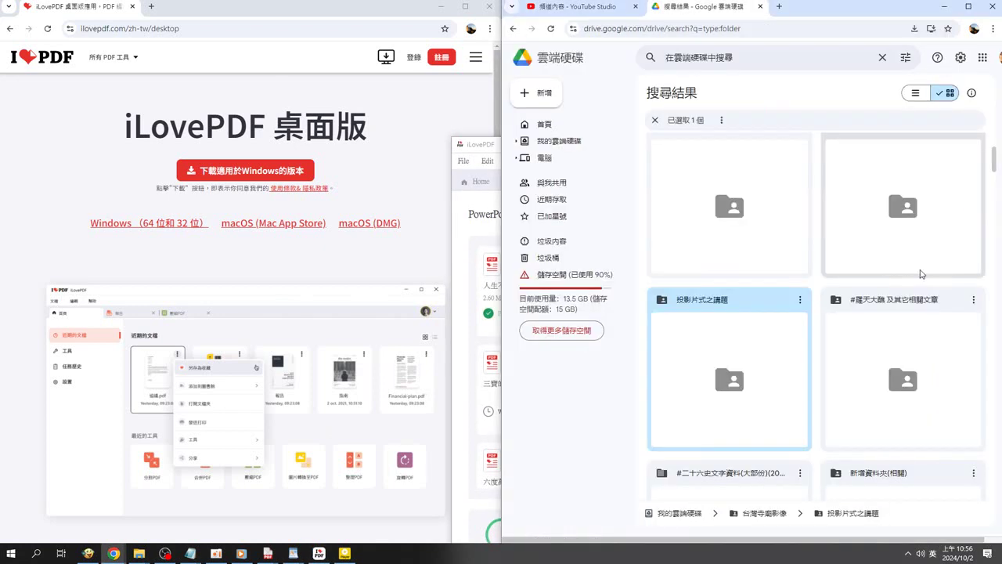
{"action": "scroll", "coordinate": [921, 274], "scroll_direction": "down", "scroll_amount": 3}
{"action": "scroll", "coordinate": [922, 275], "scroll_direction": "down", "scroll_amount": 3}
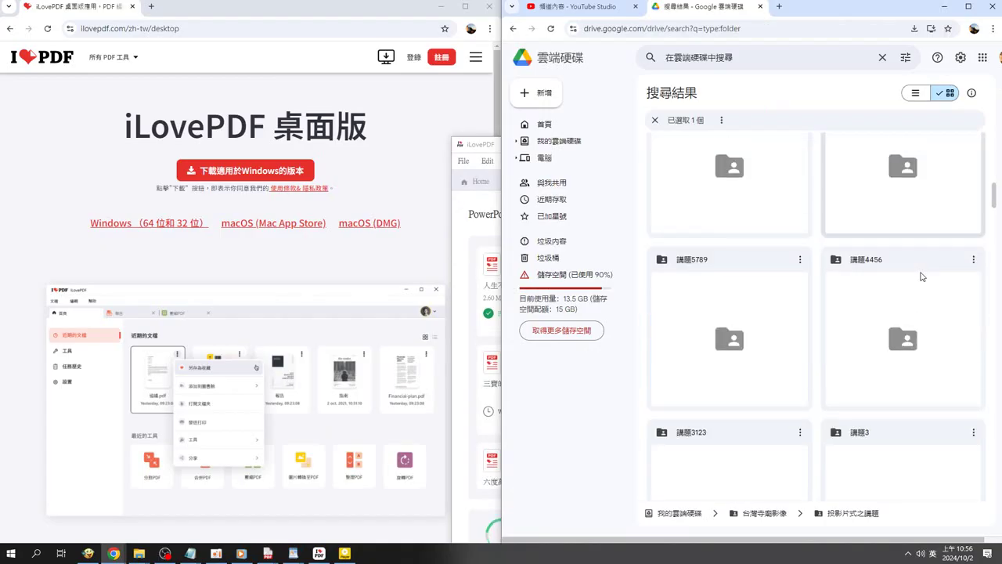
{"action": "scroll", "coordinate": [920, 276], "scroll_direction": "down", "scroll_amount": 10}
{"action": "left_click_drag", "start_coordinate": [994, 443], "coordinate": [1000, 531]}
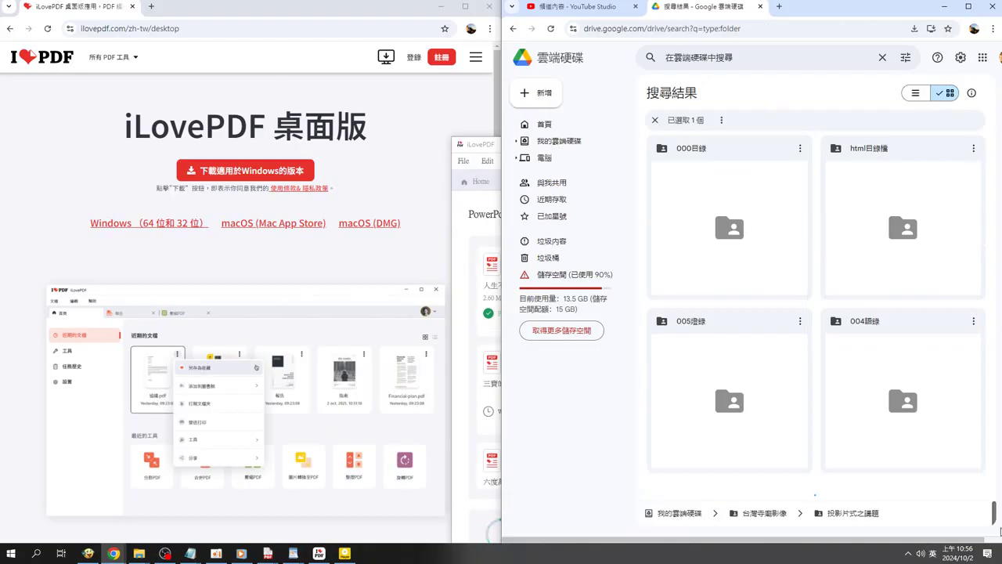
{"action": "key", "text": "alt+Tab"}
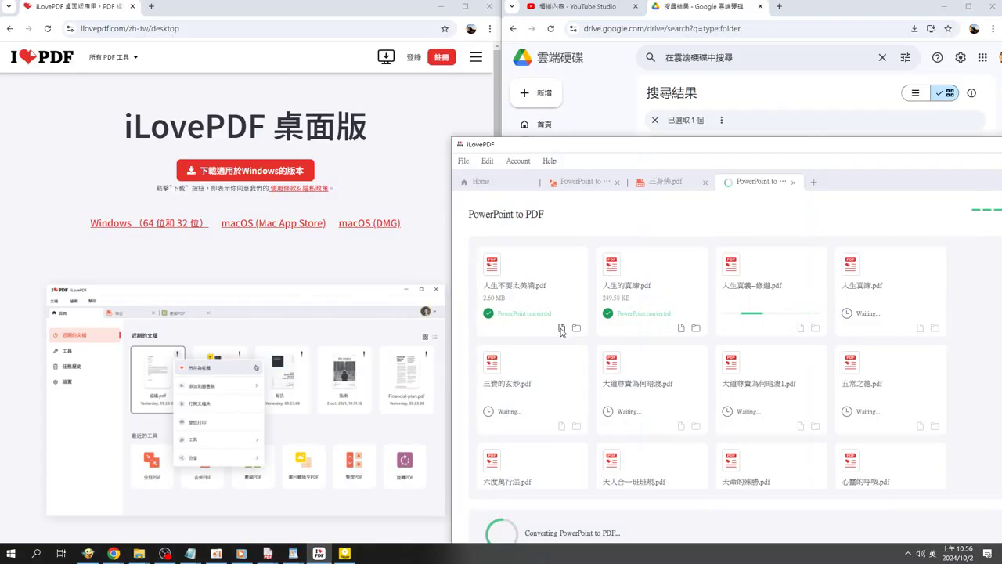
Open the converted 人生不要太美滿.pdf and scroll through its first pages
{"action": "left_click", "coordinate": [561, 328]}
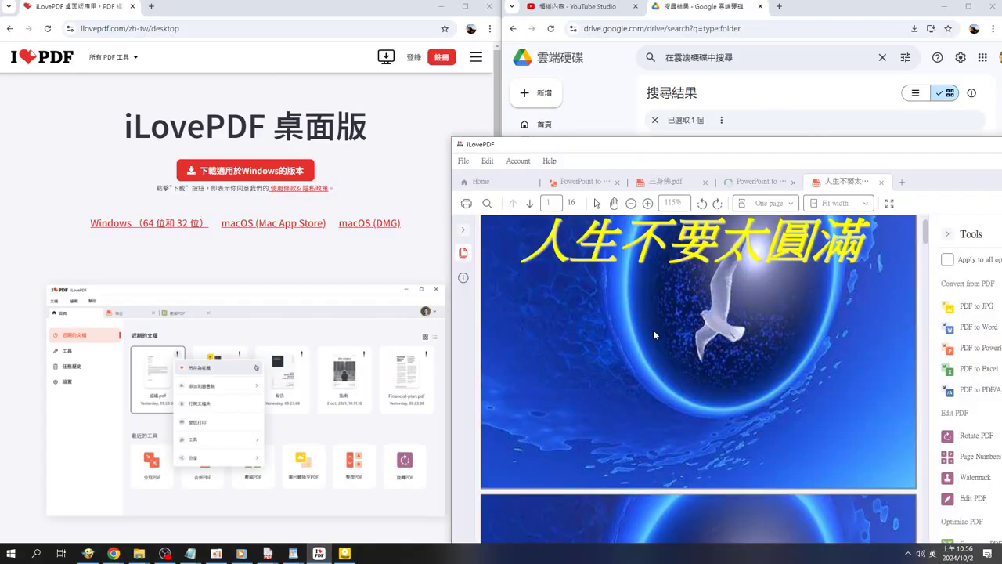
{"action": "scroll", "coordinate": [653, 329], "scroll_direction": "down", "scroll_amount": 5}
{"action": "scroll", "coordinate": [650, 330], "scroll_direction": "down", "scroll_amount": 5}
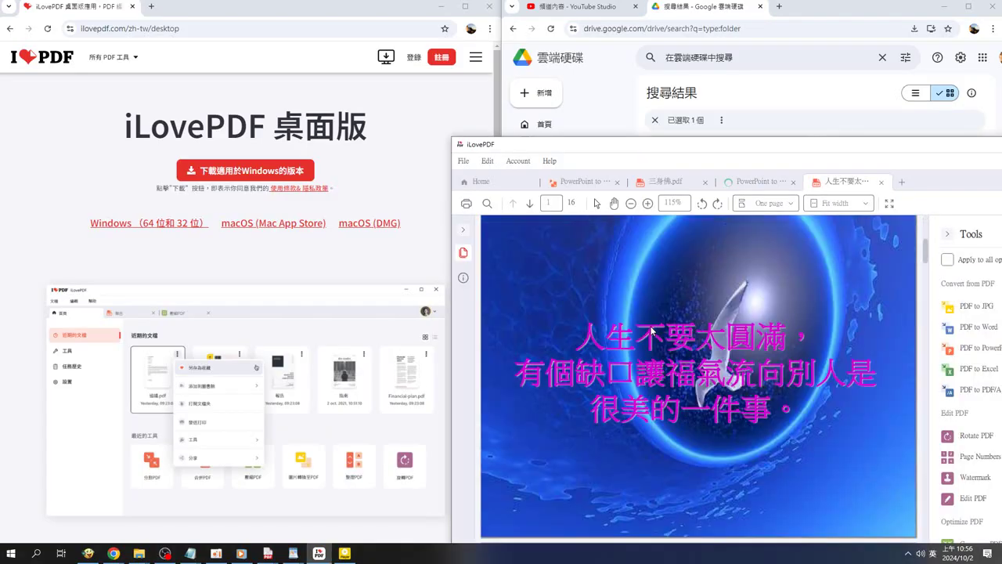
{"action": "scroll", "coordinate": [651, 331], "scroll_direction": "down", "scroll_amount": 4}
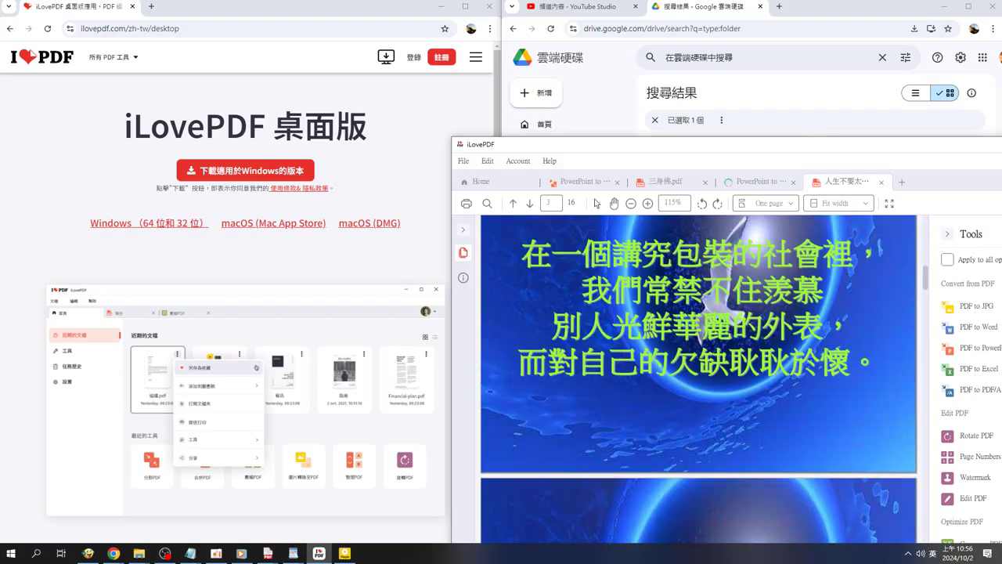
{"action": "scroll", "coordinate": [651, 331], "scroll_direction": "down", "scroll_amount": 3}
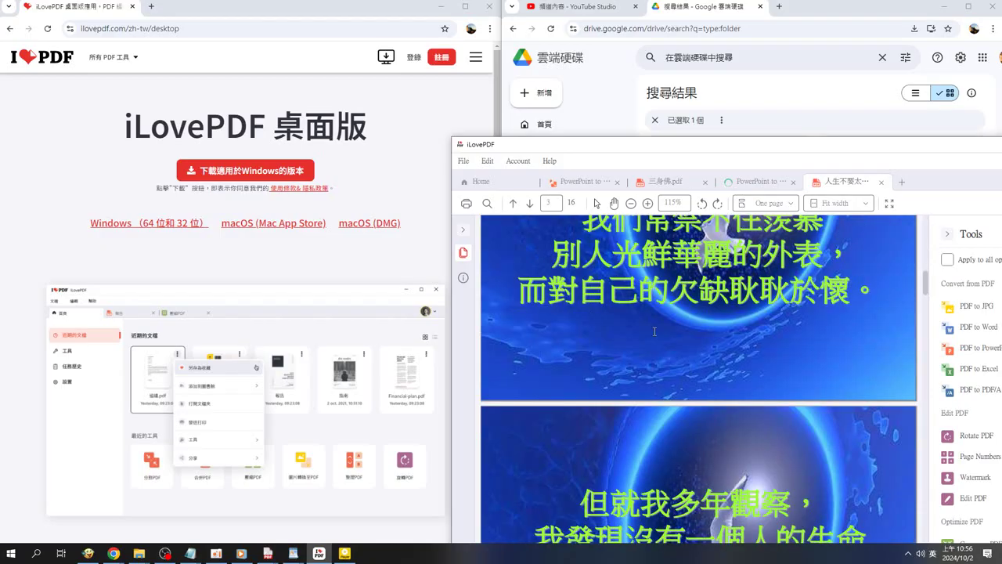
{"action": "scroll", "coordinate": [652, 334], "scroll_direction": "up", "scroll_amount": 2}
{"action": "scroll", "coordinate": [656, 345], "scroll_direction": "down", "scroll_amount": 1}
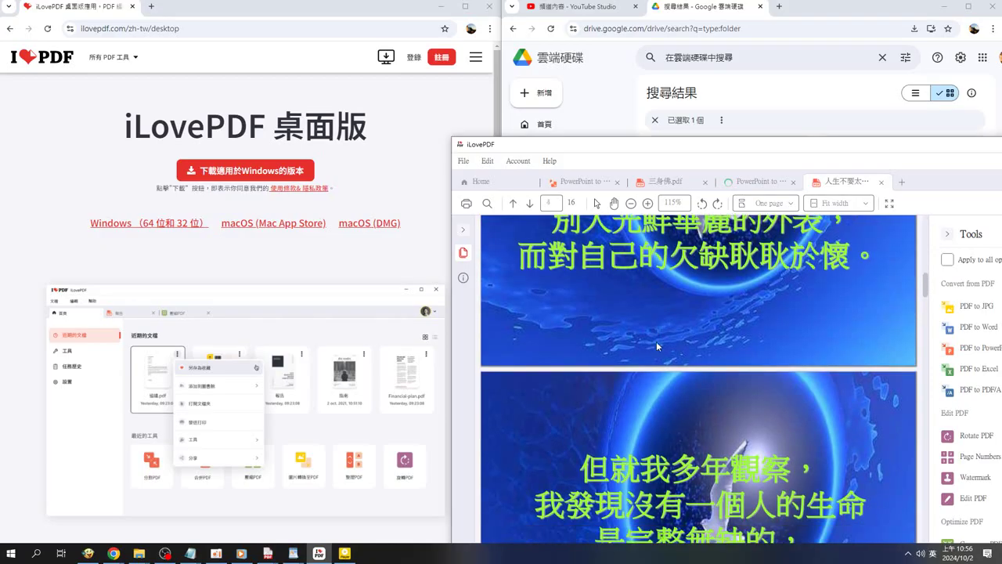
{"action": "scroll", "coordinate": [657, 345], "scroll_direction": "down", "scroll_amount": 4}
{"action": "scroll", "coordinate": [656, 346], "scroll_direction": "down", "scroll_amount": 2}
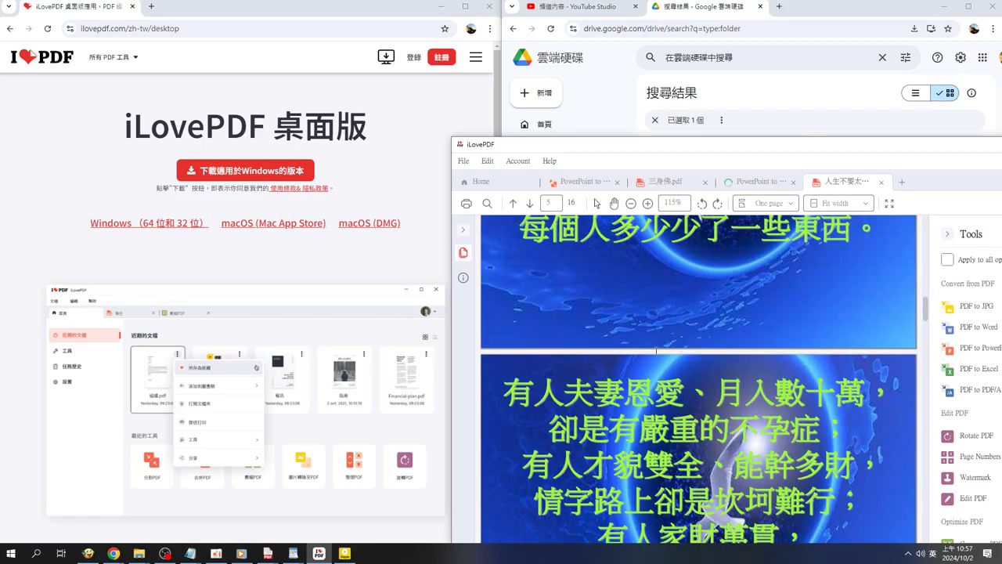
{"action": "scroll", "coordinate": [656, 351], "scroll_direction": "down", "scroll_amount": 2}
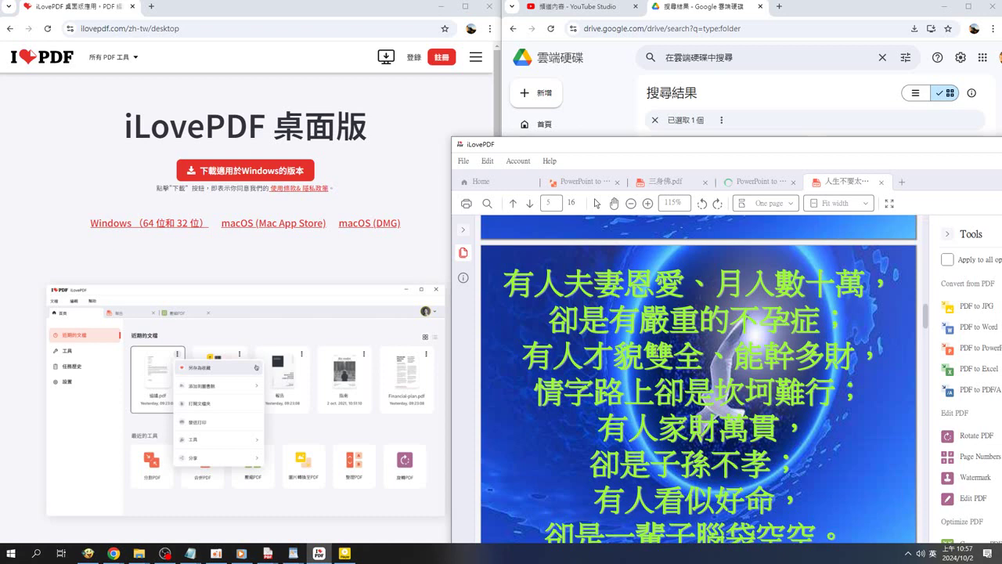
{"action": "scroll", "coordinate": [657, 351], "scroll_direction": "down", "scroll_amount": 1}
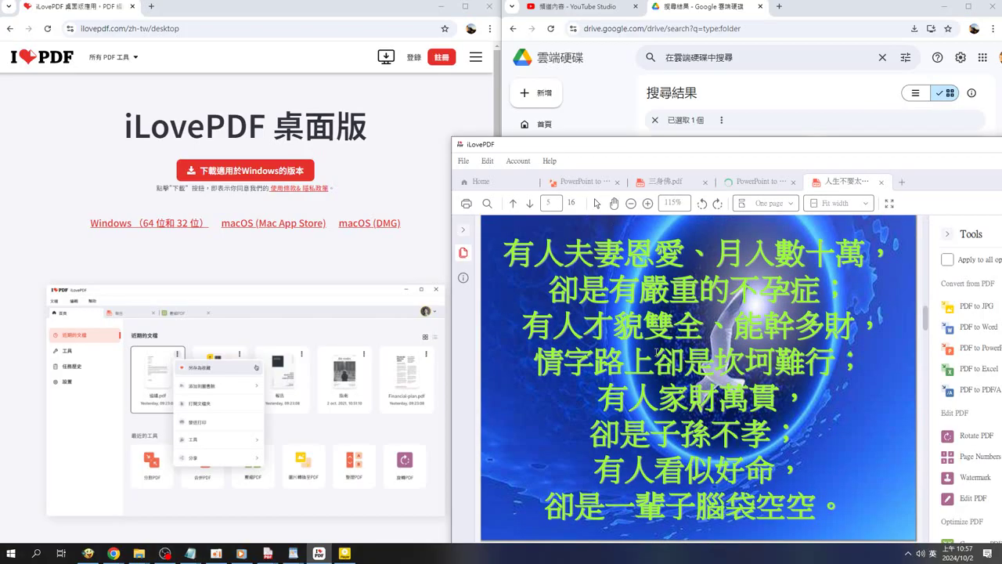
{"action": "scroll", "coordinate": [658, 351], "scroll_direction": "up", "scroll_amount": 1}
{"action": "scroll", "coordinate": [657, 351], "scroll_direction": "down", "scroll_amount": 1}
Page down to page 16 of 16, then lower the window to reveal Google Drive
{"action": "key", "text": "Page_Down"}
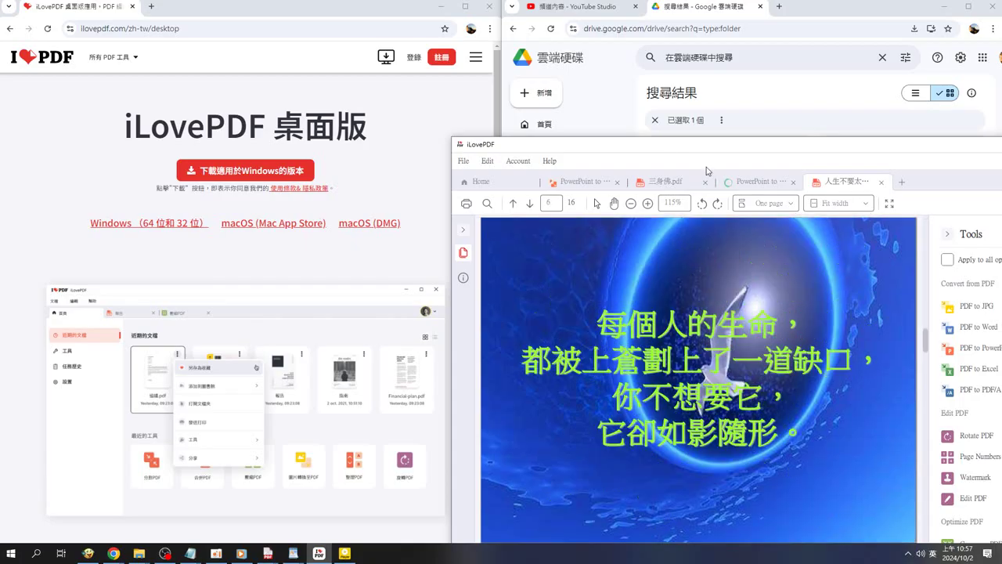
{"action": "key", "text": "Page_Down"}
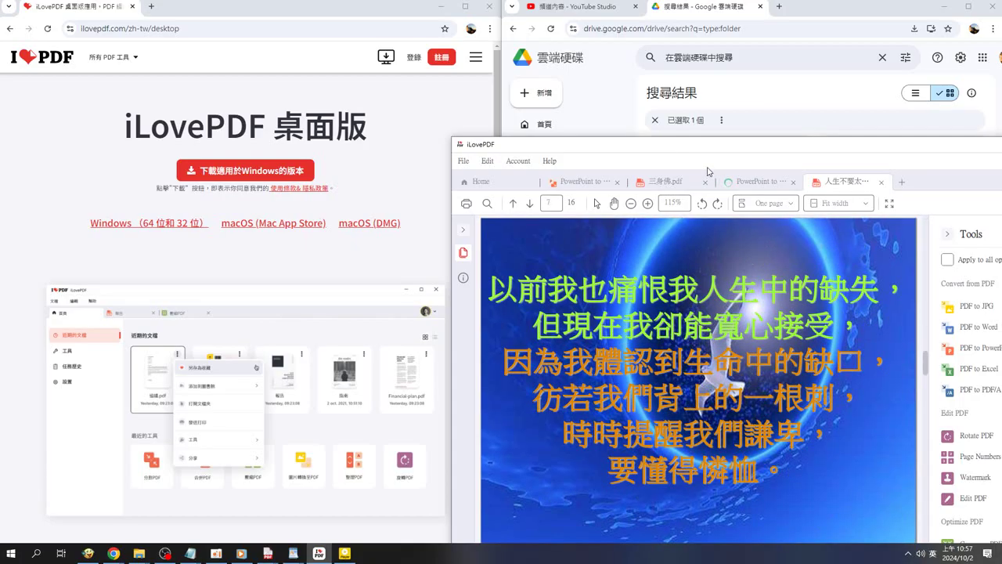
{"action": "key", "text": "Page_Down"}
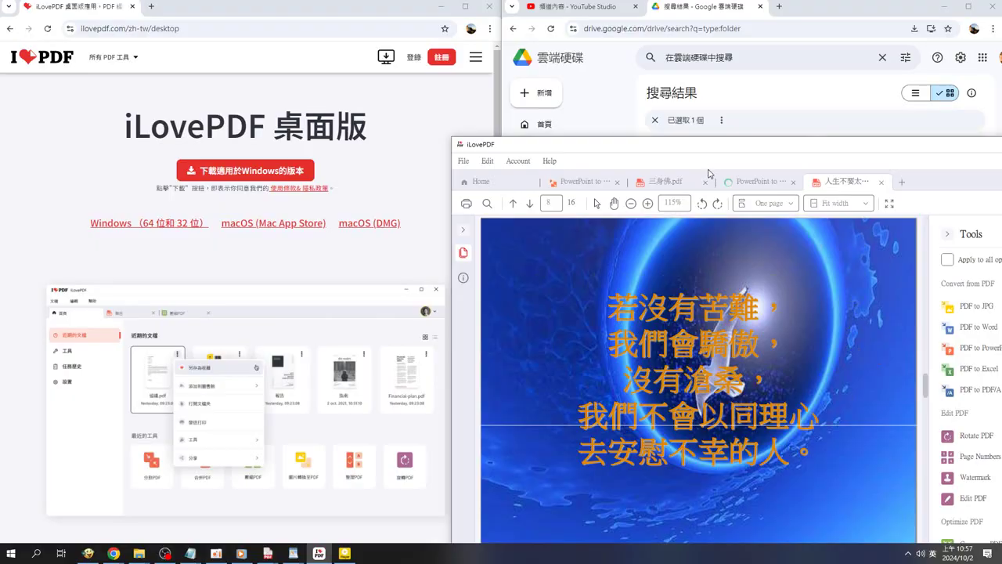
{"action": "key", "text": "Page_Down"}
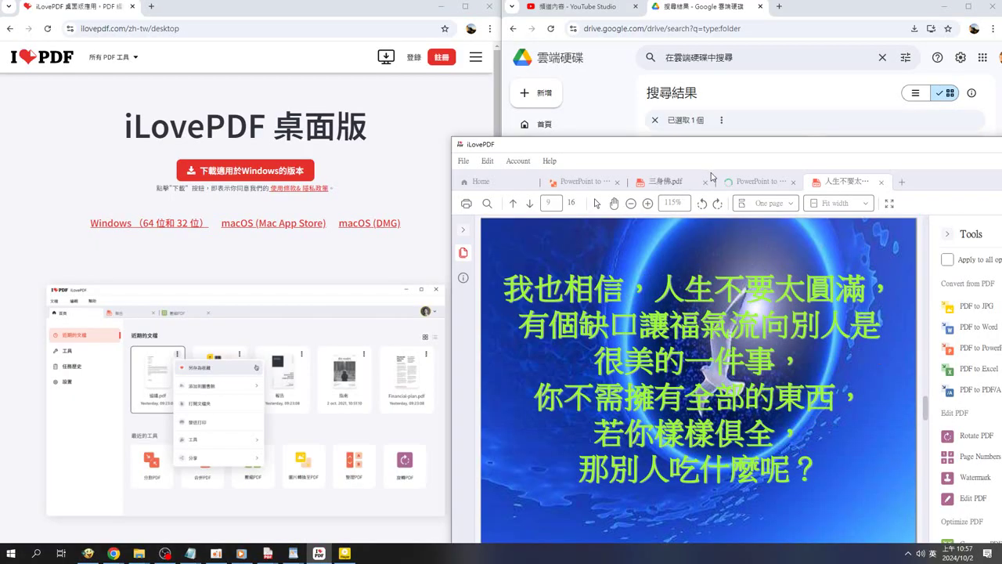
{"action": "key", "text": "Page_Down"}
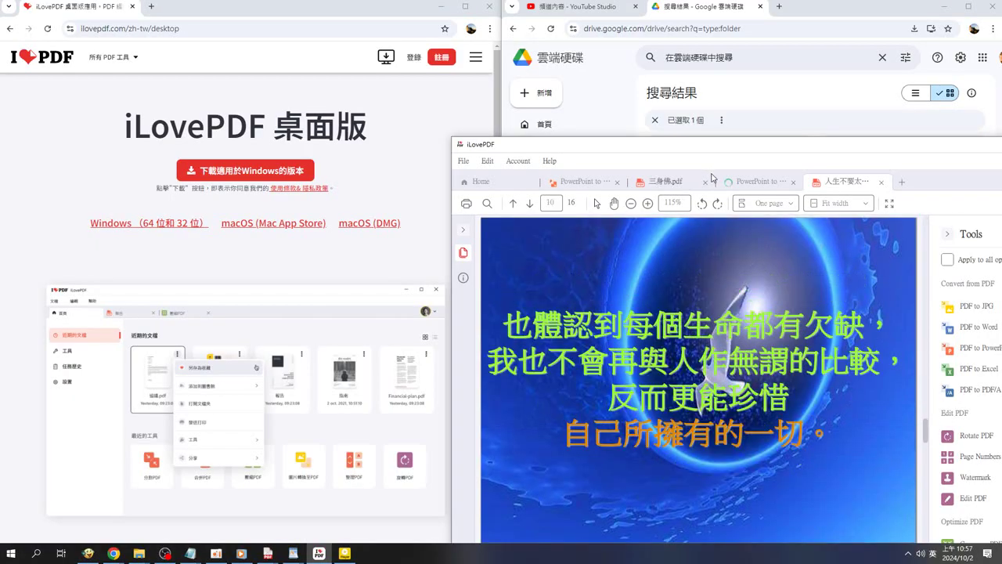
{"action": "key", "text": "Page_Down"}
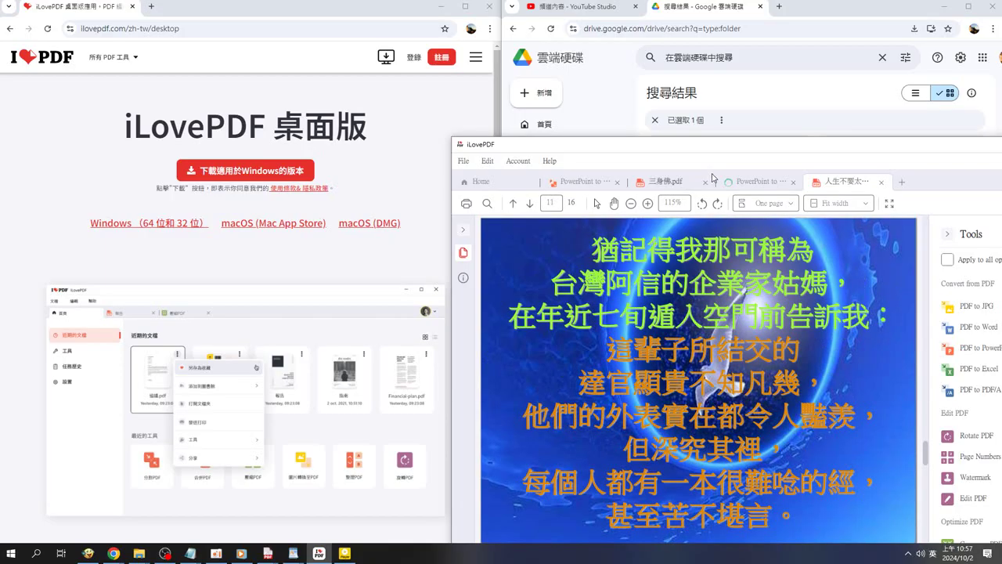
{"action": "key", "text": "Page_Down"}
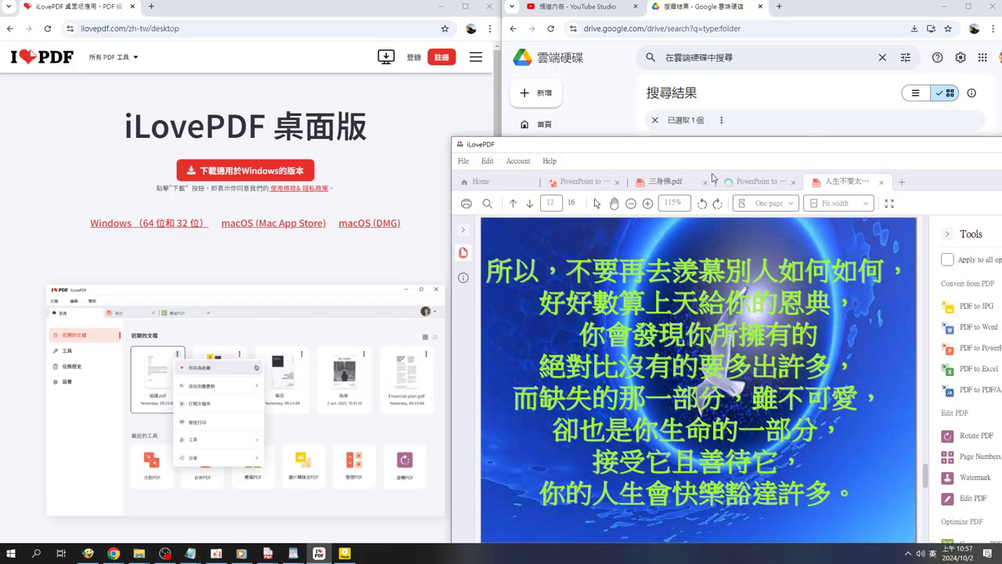
{"action": "key", "text": "Page_Down"}
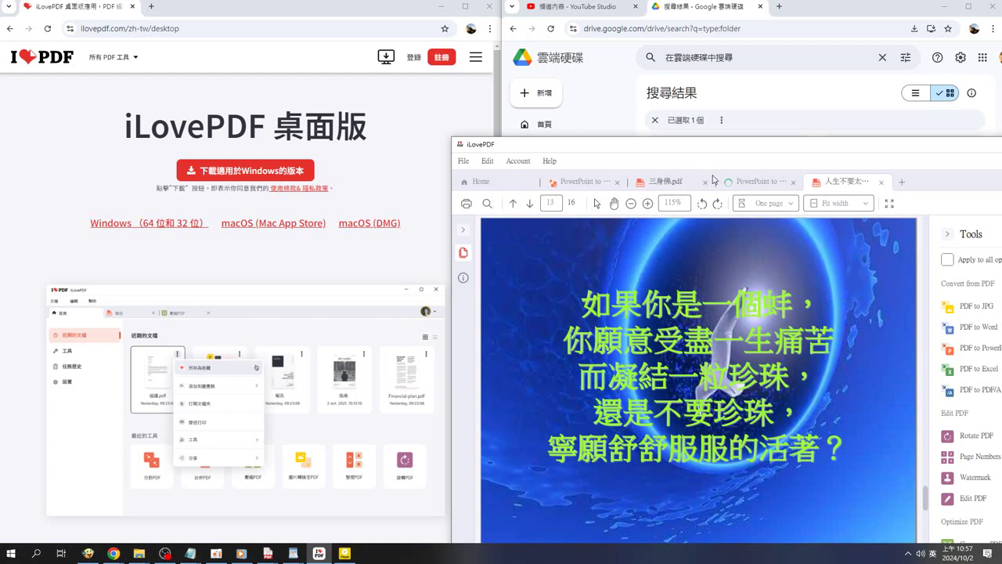
{"action": "key", "text": "Page_Down"}
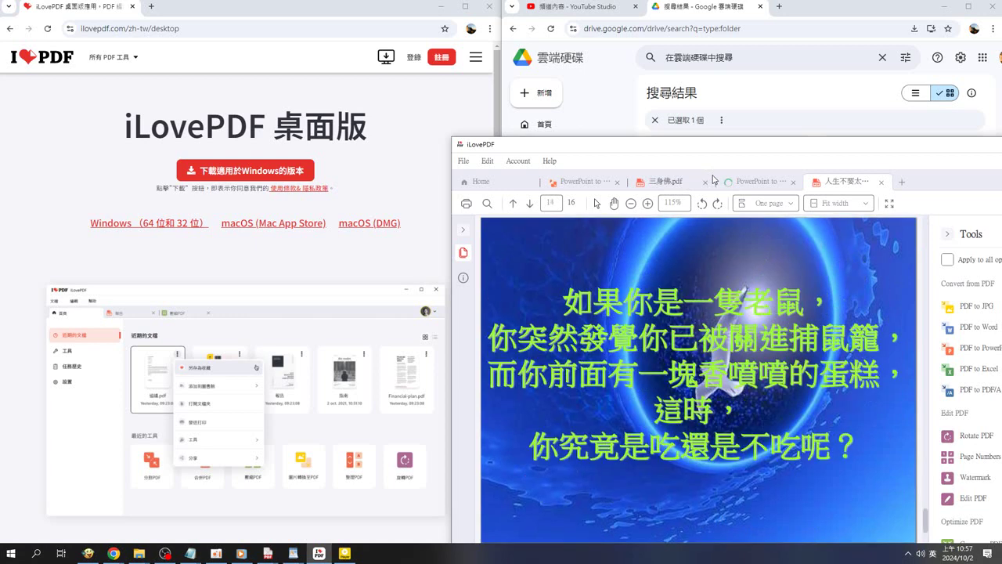
{"action": "key", "text": "Page_Down"}
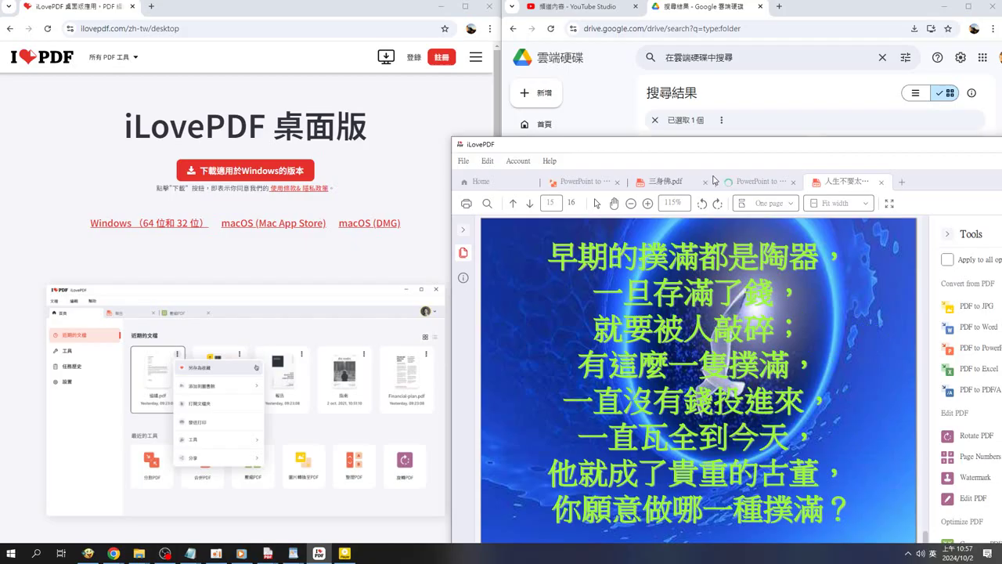
{"action": "key", "text": "Page_Down"}
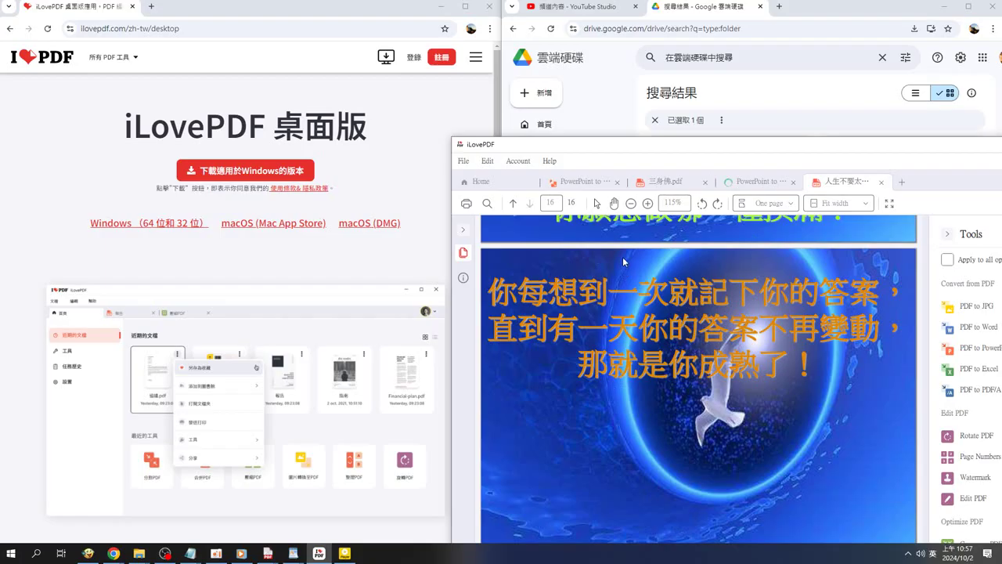
{"action": "mouse_move", "coordinate": [666, 148]}
{"action": "left_mouse_down"}
{"action": "mouse_move", "coordinate": [682, 405]}
{"action": "mouse_move", "coordinate": [717, 283]}
{"action": "left_mouse_up"}
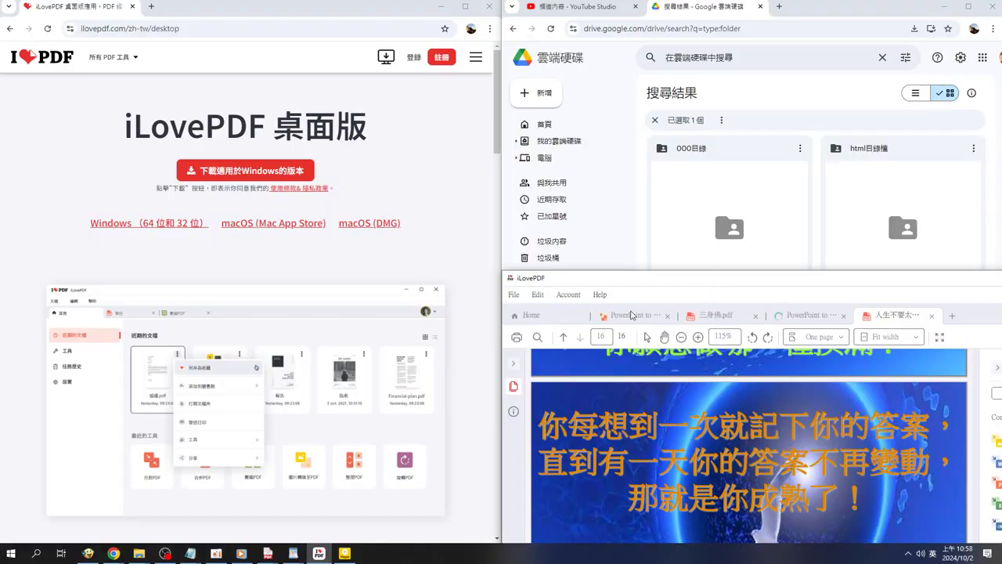
Open the ilovepdf-powerpoint-to-pdf folder and try deleting the 三身佛 PDF, cancelling the file-in-use warning
{"action": "right_click", "coordinate": [142, 556]}
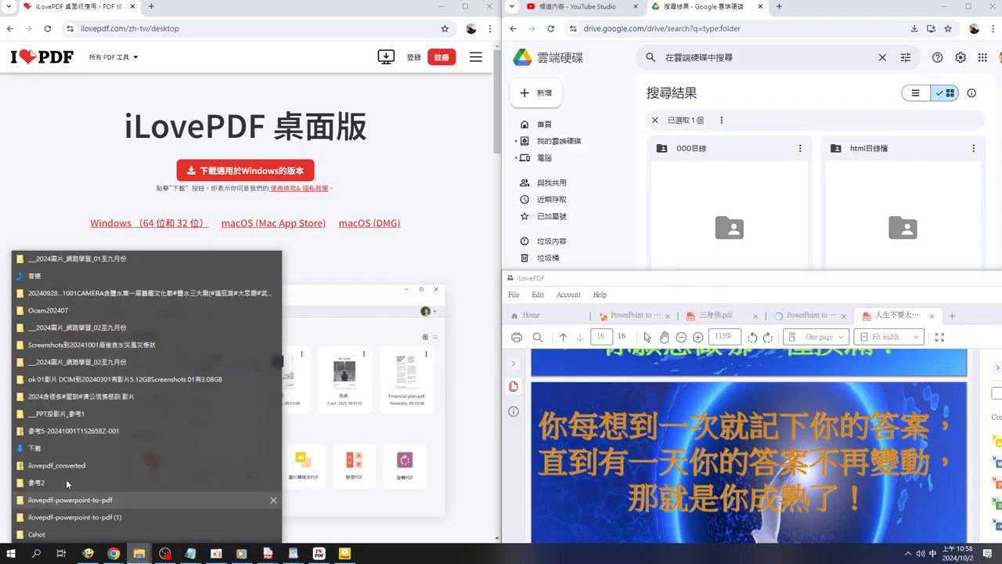
{"action": "left_click", "coordinate": [98, 506]}
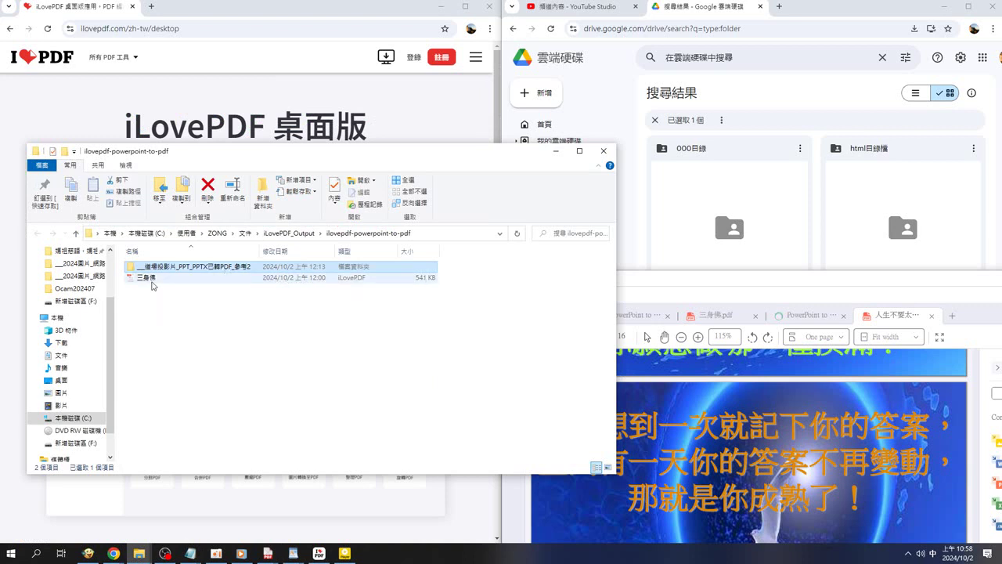
{"action": "left_click", "coordinate": [148, 280]}
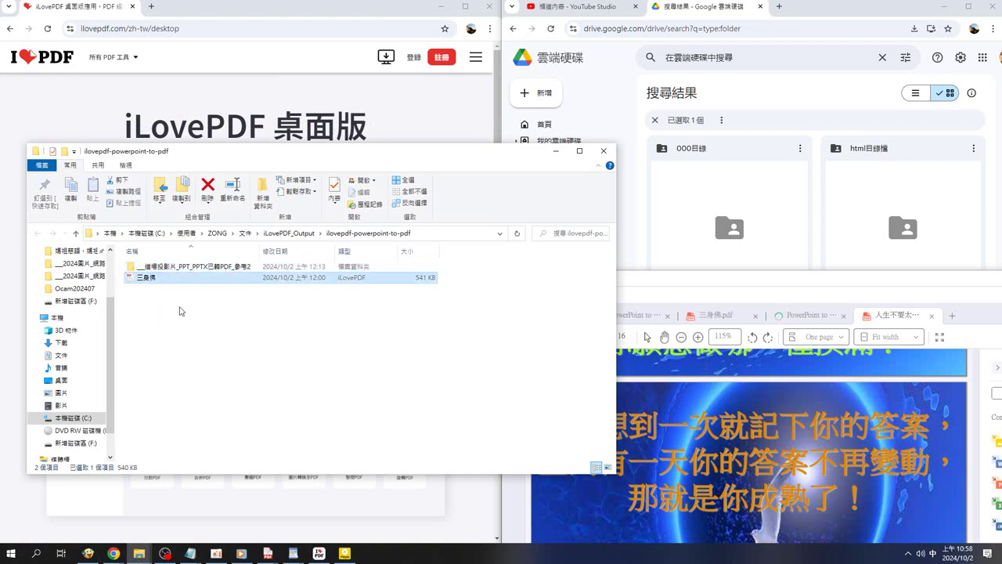
{"action": "key", "text": "Delete"}
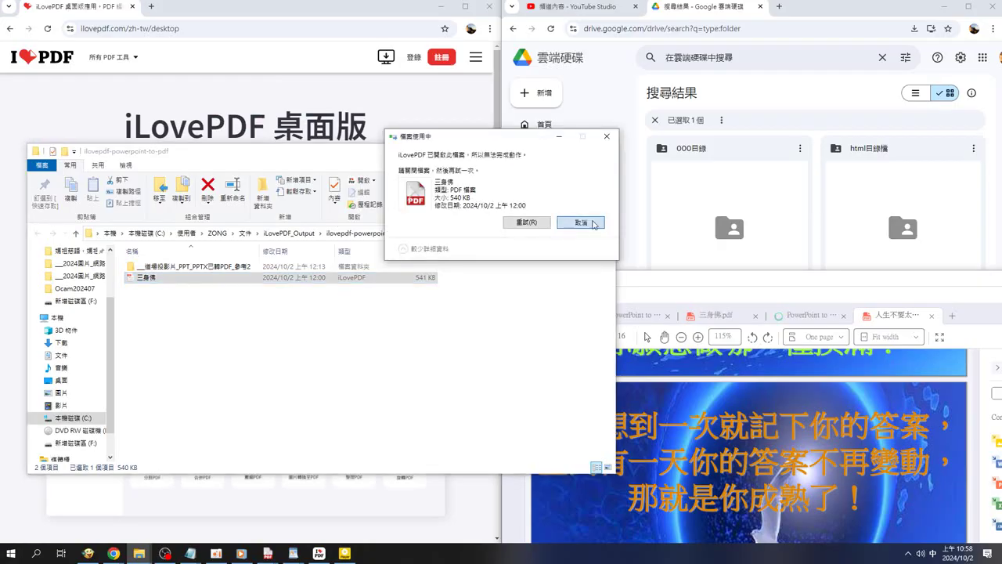
{"action": "left_click", "coordinate": [581, 223]}
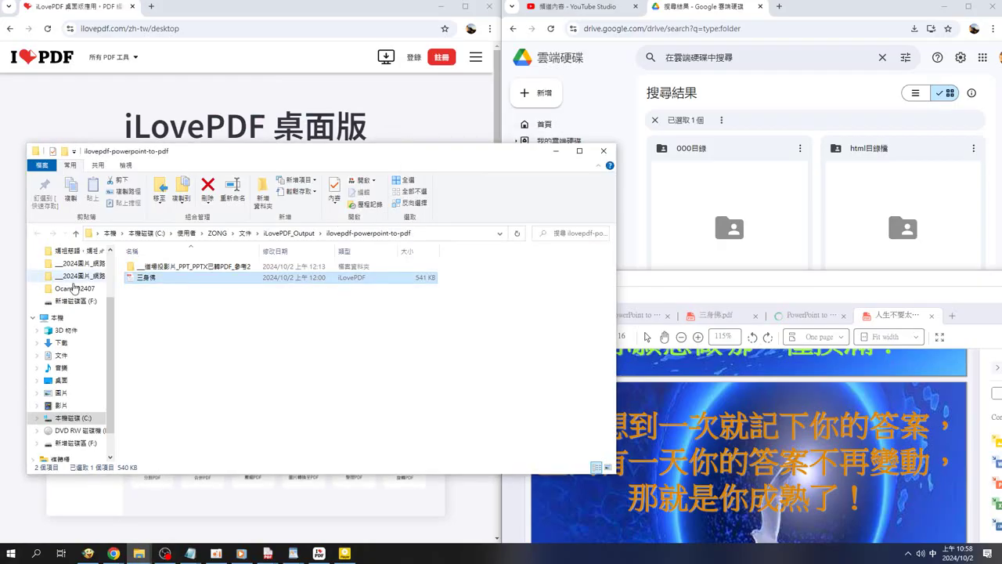
Re-enter ilovepdf-powerpoint-to-pdf from the iLovePDF_Output folder and bring up the recent-folders list
{"action": "left_click", "coordinate": [75, 234]}
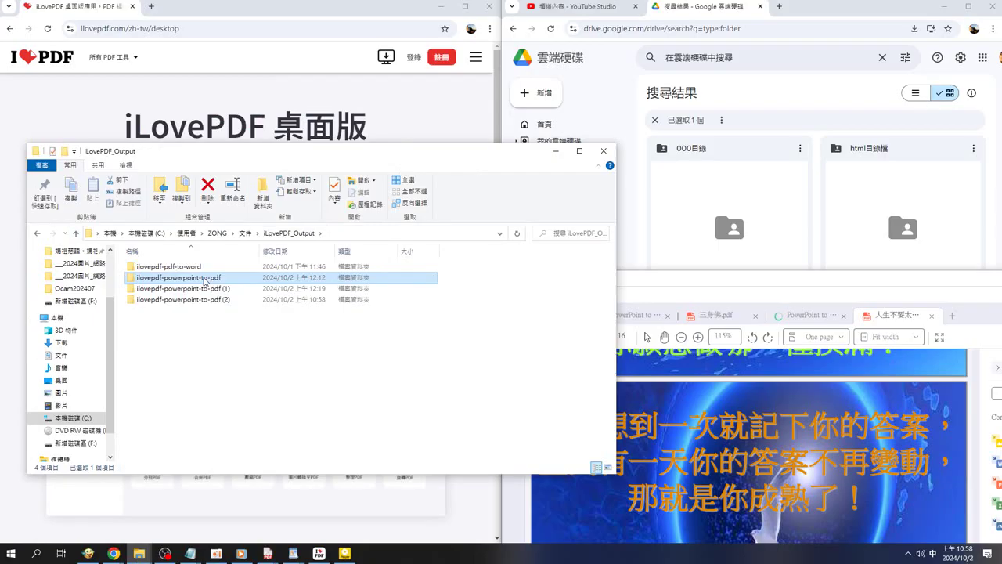
{"action": "double_click", "coordinate": [205, 278]}
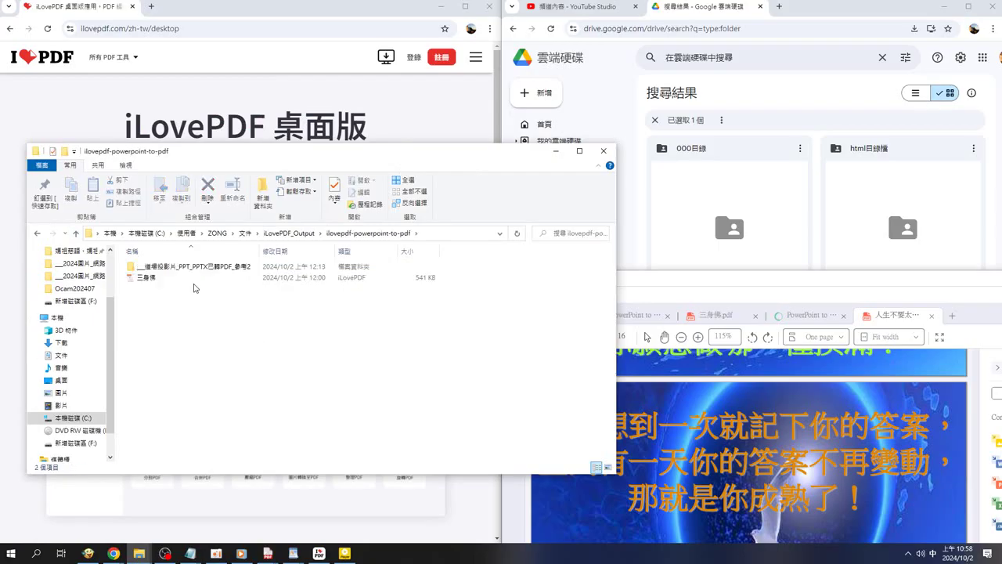
{"action": "right_click", "coordinate": [140, 554]}
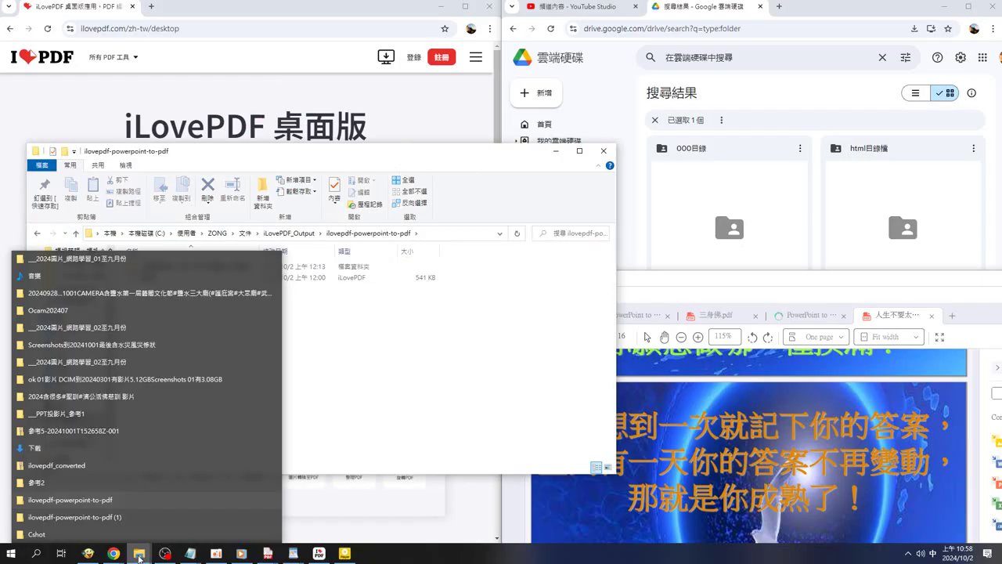
Open ilovepdf_converted, then browse Downloads to the 參考3-20241001T152617Z-001 archive and open it
{"action": "left_click", "coordinate": [95, 467]}
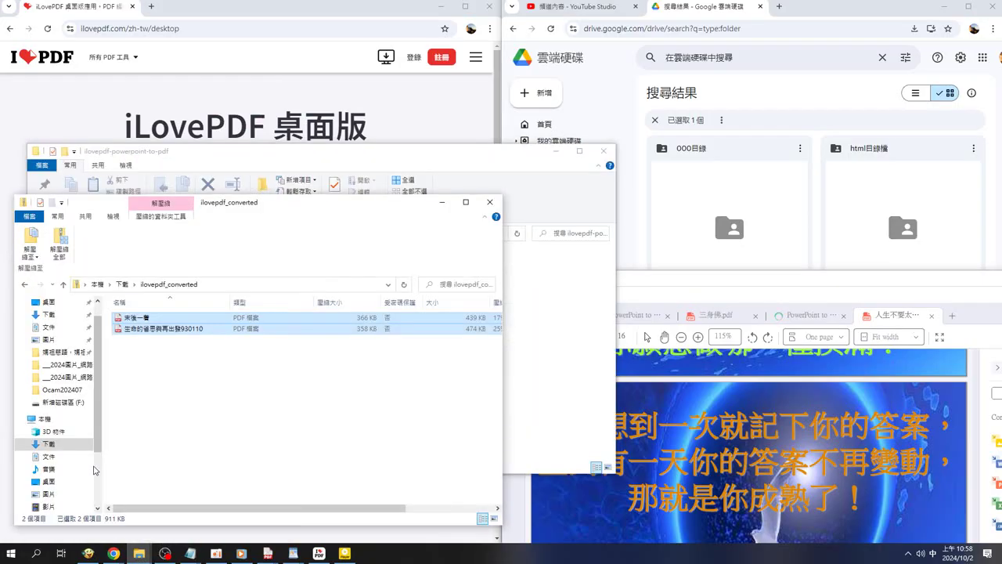
{"action": "left_click", "coordinate": [122, 284]}
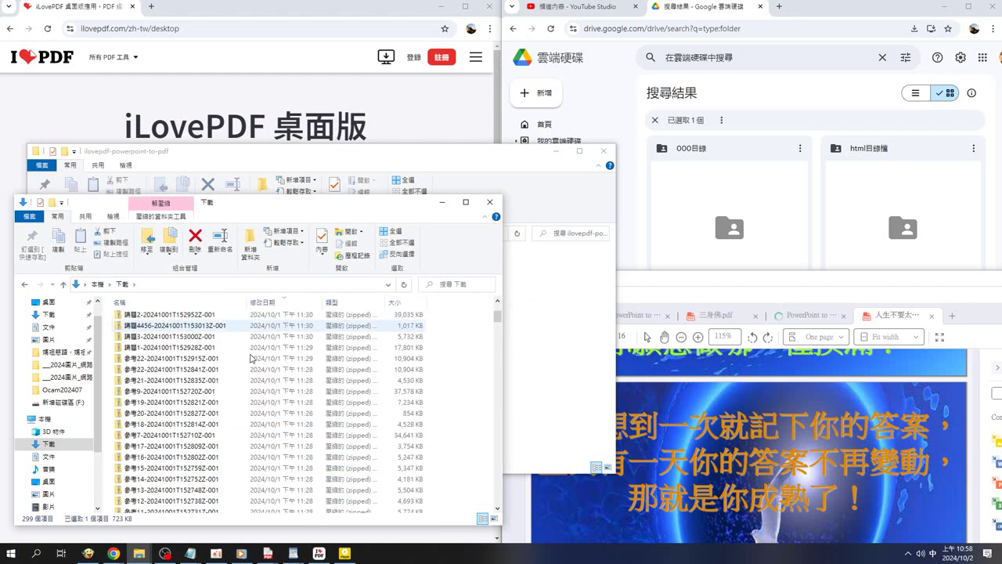
{"action": "scroll", "coordinate": [249, 335], "scroll_direction": "up", "scroll_amount": 4}
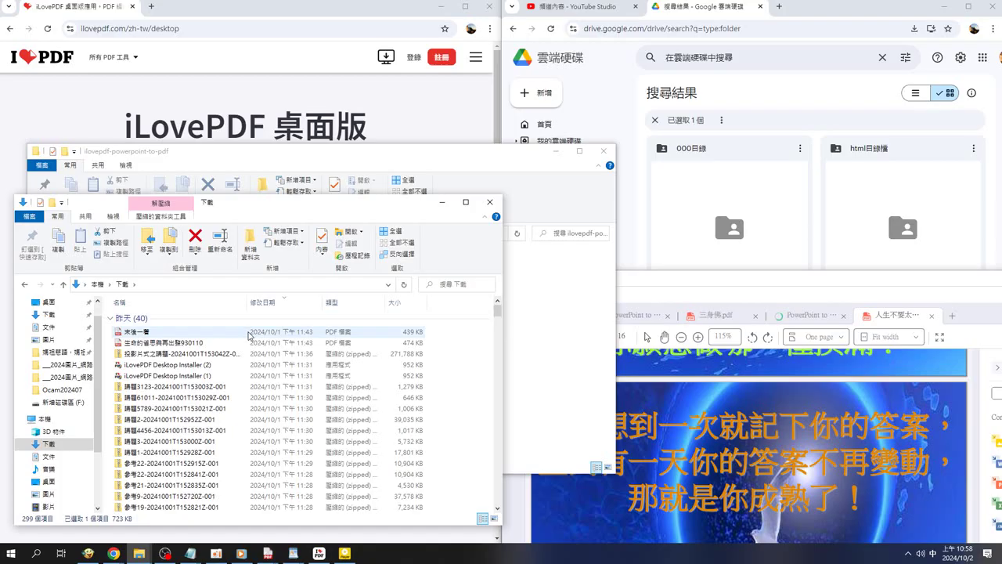
{"action": "scroll", "coordinate": [249, 335], "scroll_direction": "down", "scroll_amount": 3}
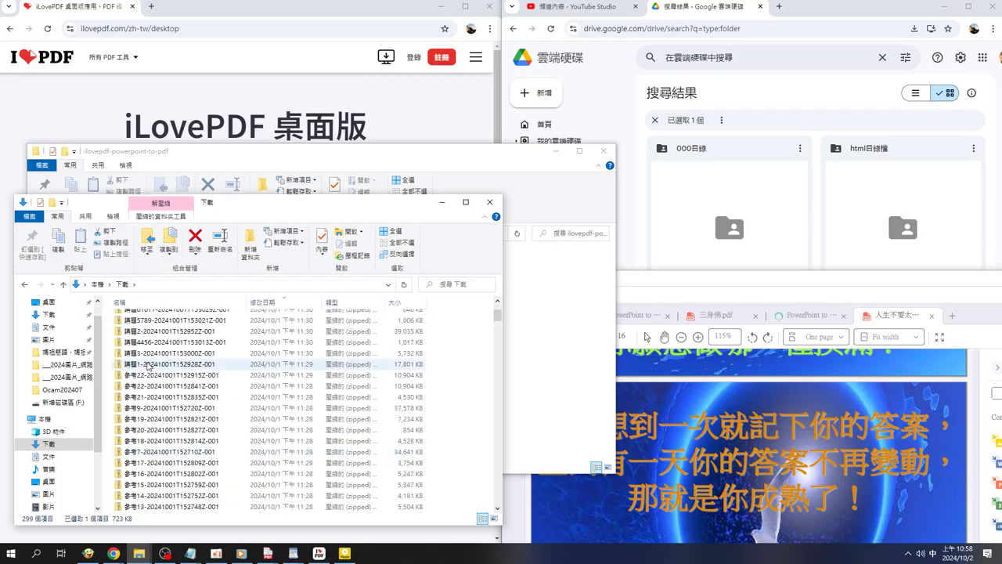
{"action": "scroll", "coordinate": [159, 486], "scroll_direction": "down", "scroll_amount": 2}
{"action": "scroll", "coordinate": [157, 494], "scroll_direction": "down", "scroll_amount": 1}
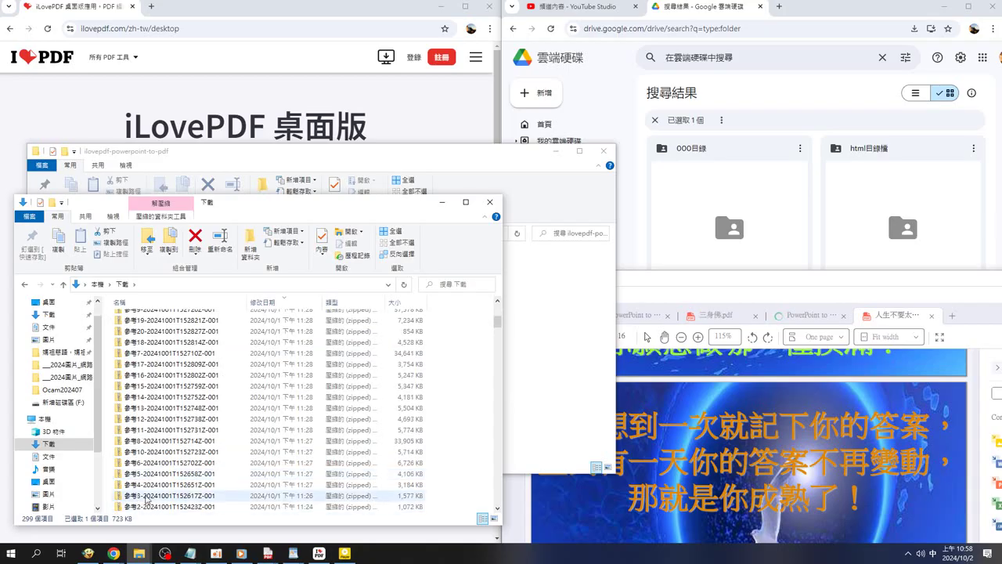
{"action": "left_click", "coordinate": [146, 498]}
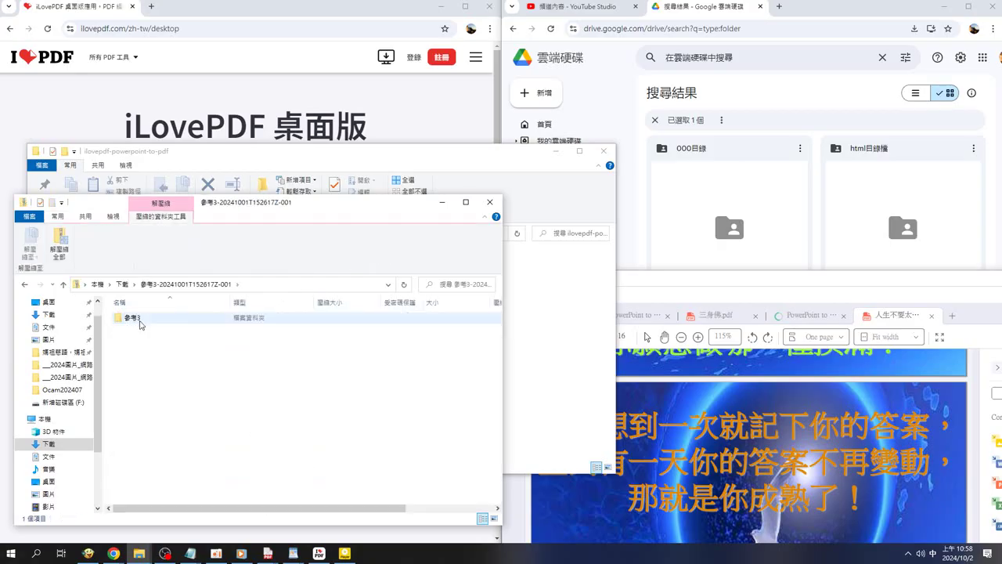
{"action": "right_click", "coordinate": [138, 554]}
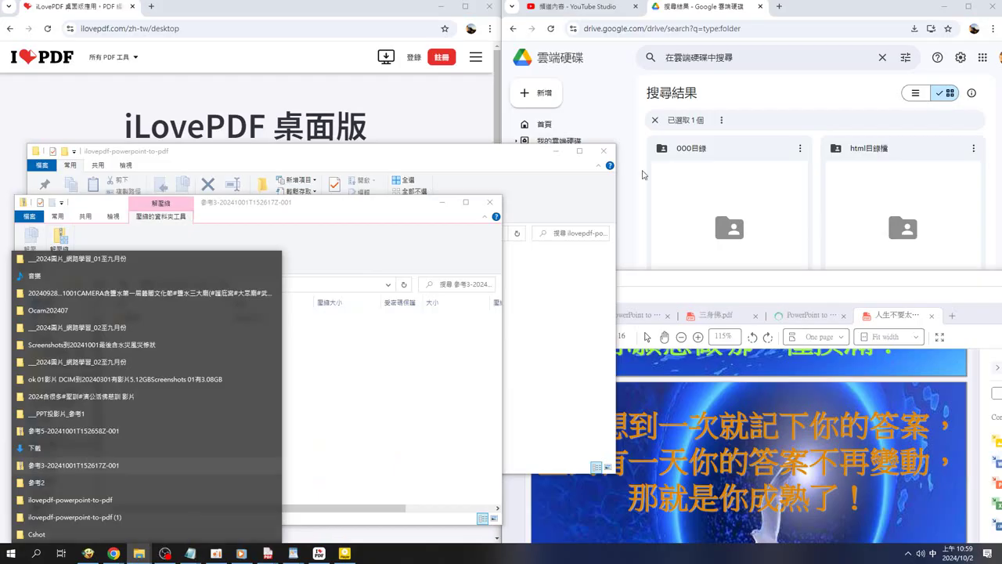
Step back to page 14 of the PDF and toggle the page thumbnails on and off
{"action": "left_click", "coordinate": [667, 291]}
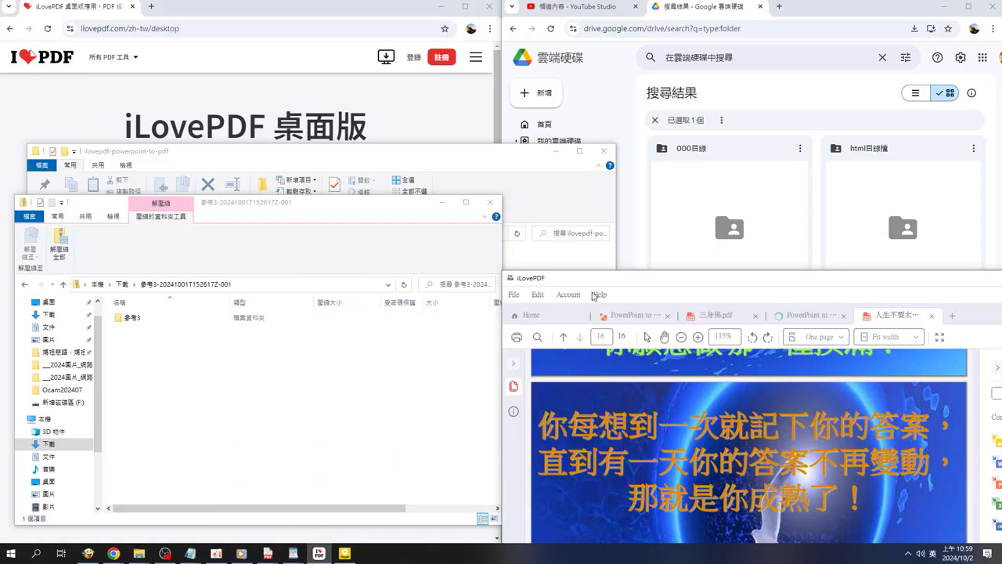
{"action": "left_click", "coordinate": [562, 338]}
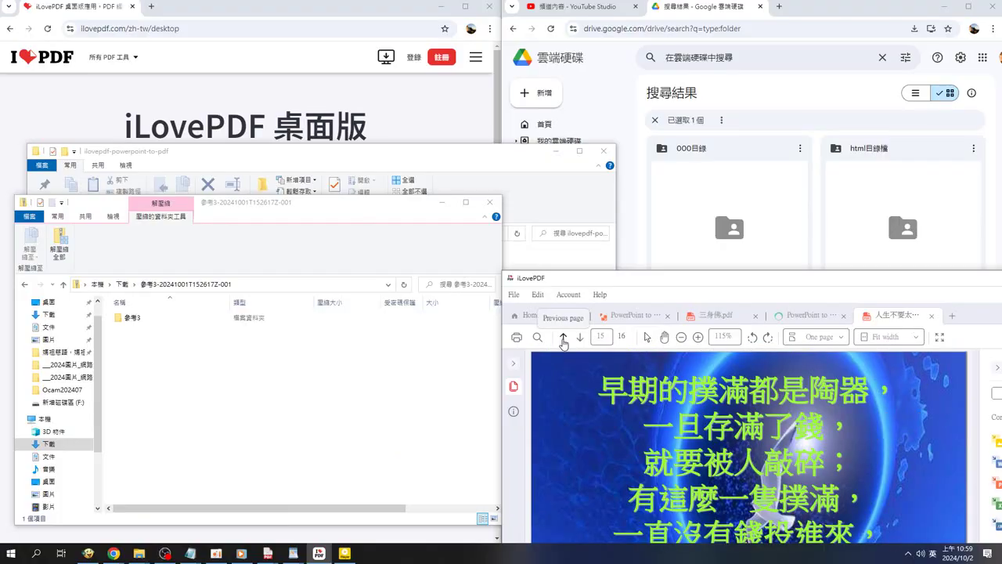
{"action": "left_click", "coordinate": [563, 339]}
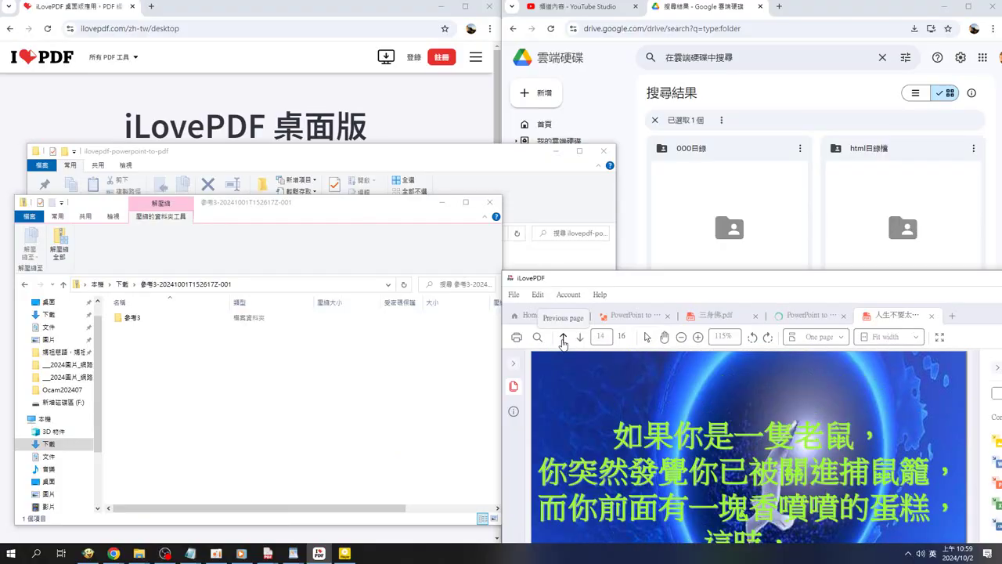
{"action": "left_click", "coordinate": [514, 387]}
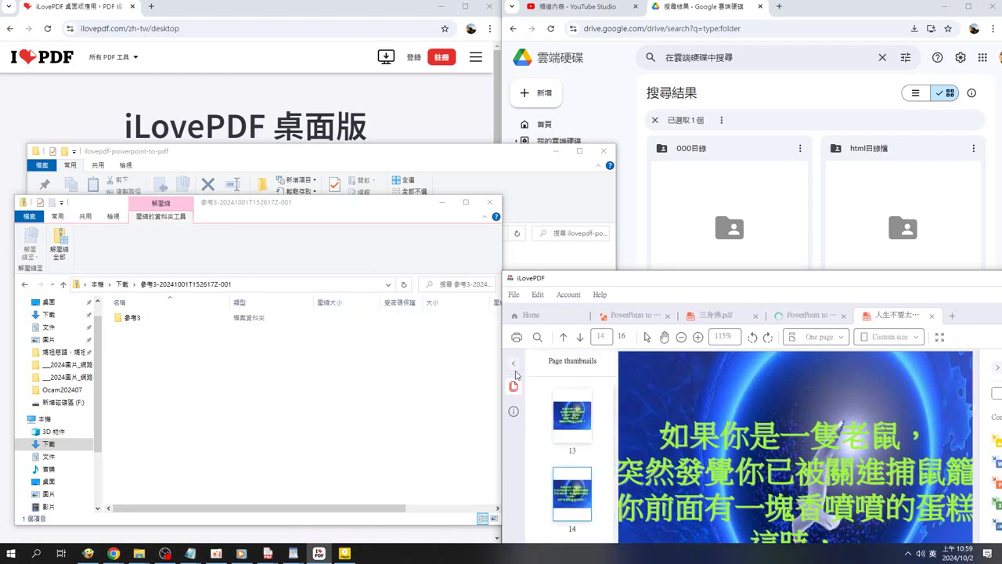
{"action": "left_click", "coordinate": [516, 364]}
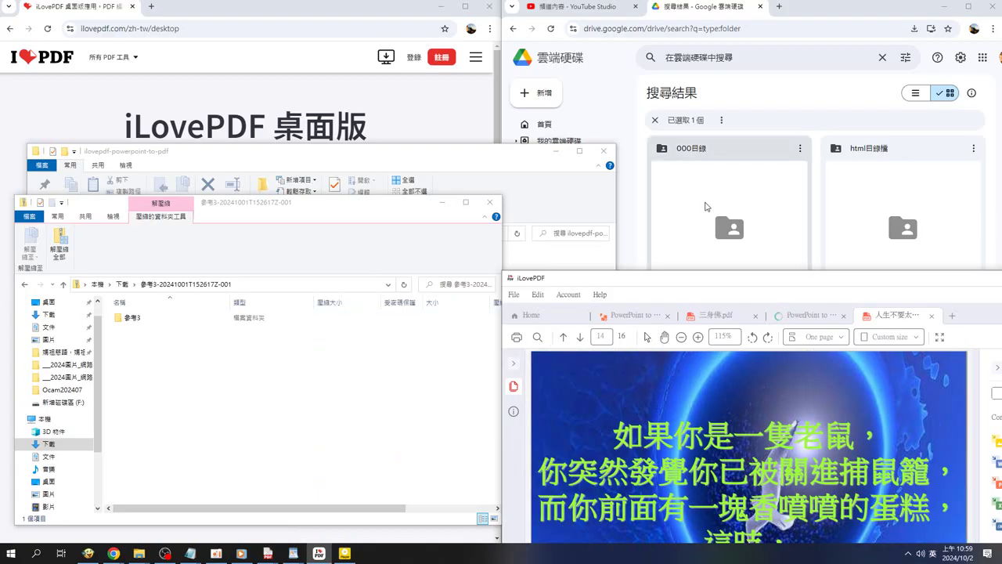
Switch between the PowerPoint to PDF and 三身佛.pdf tabs, ending on the 參考3 results
{"action": "left_click", "coordinate": [804, 316]}
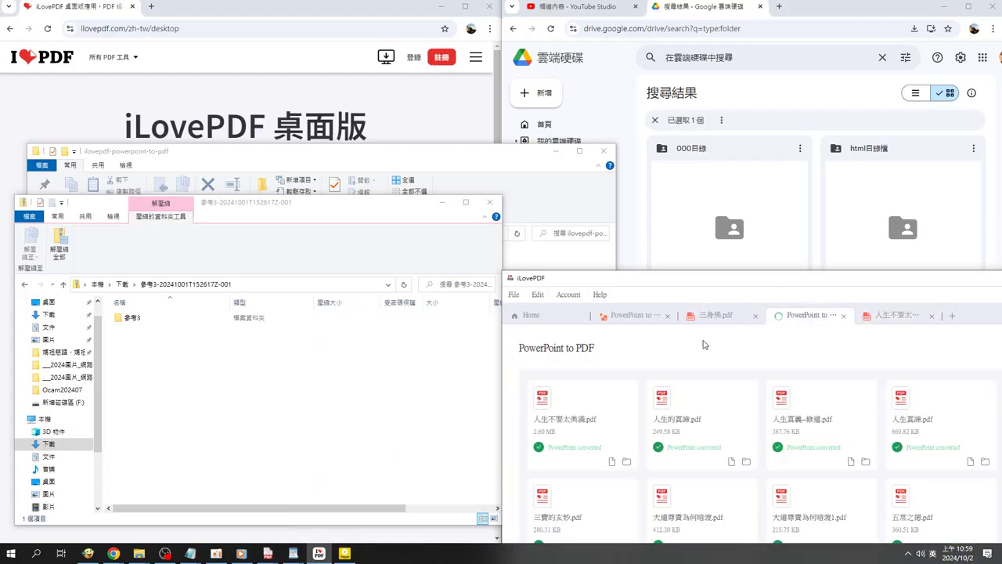
{"action": "left_click", "coordinate": [714, 317]}
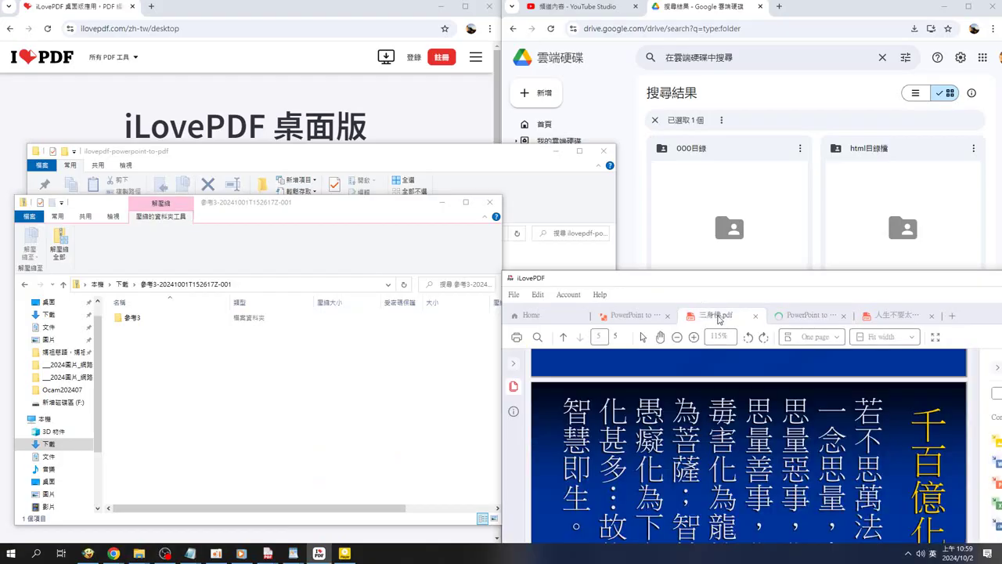
{"action": "left_click", "coordinate": [633, 316]}
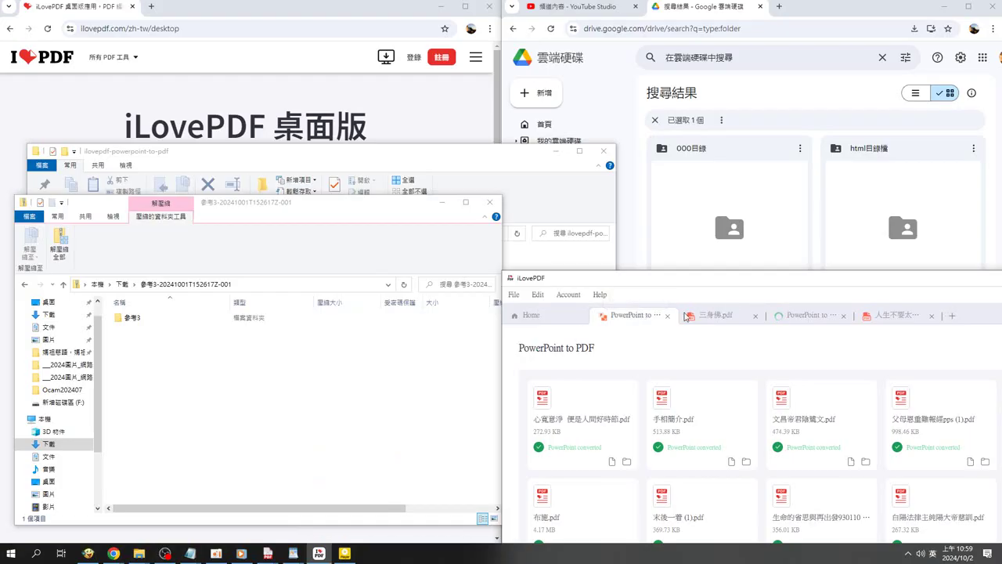
{"action": "left_click", "coordinate": [811, 317]}
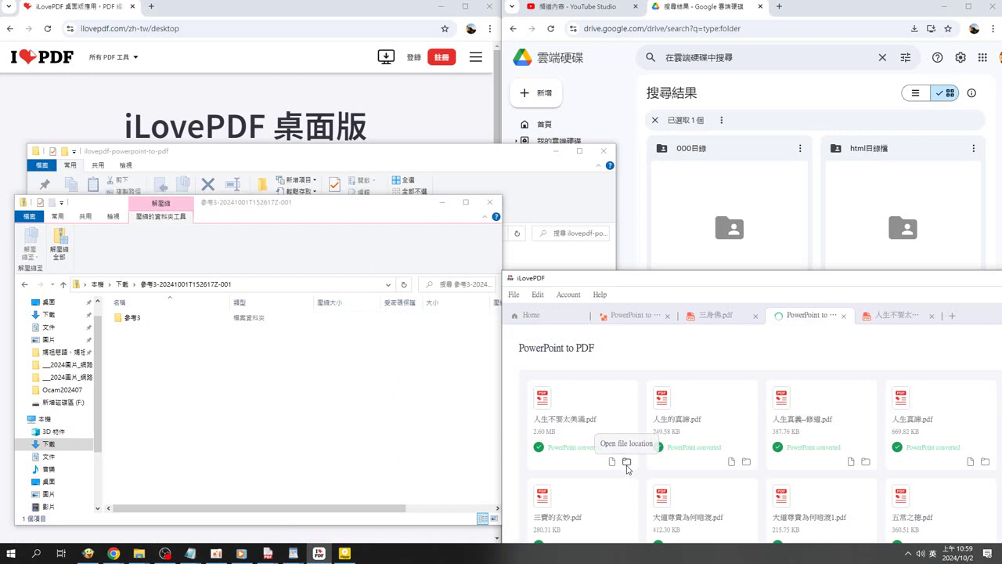
Open the ilovepdf-powerpoint-to-pdf (2) output folder from a converted card, then open the 參考3 zip in Downloads
{"action": "left_click", "coordinate": [627, 462]}
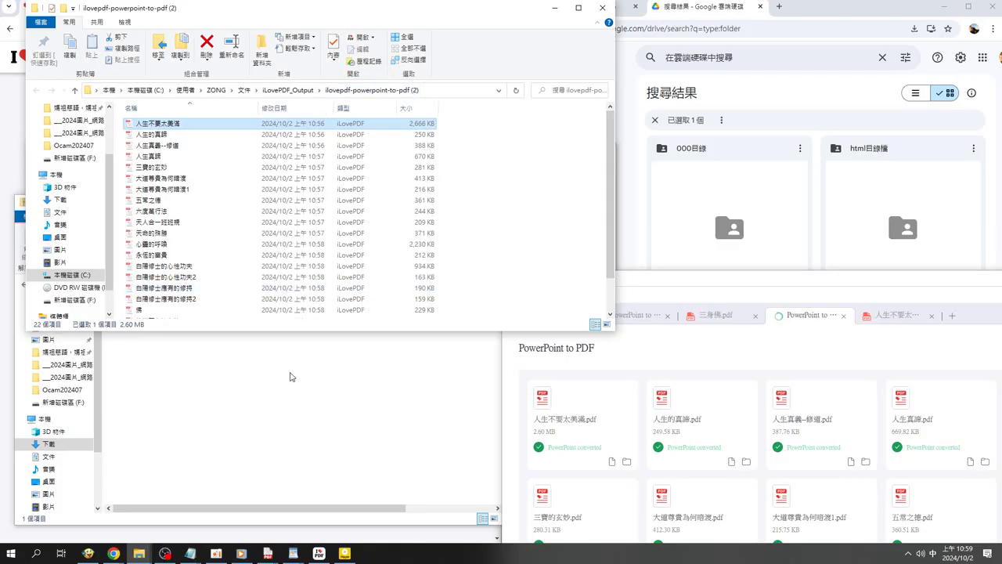
{"action": "left_click", "coordinate": [290, 376]}
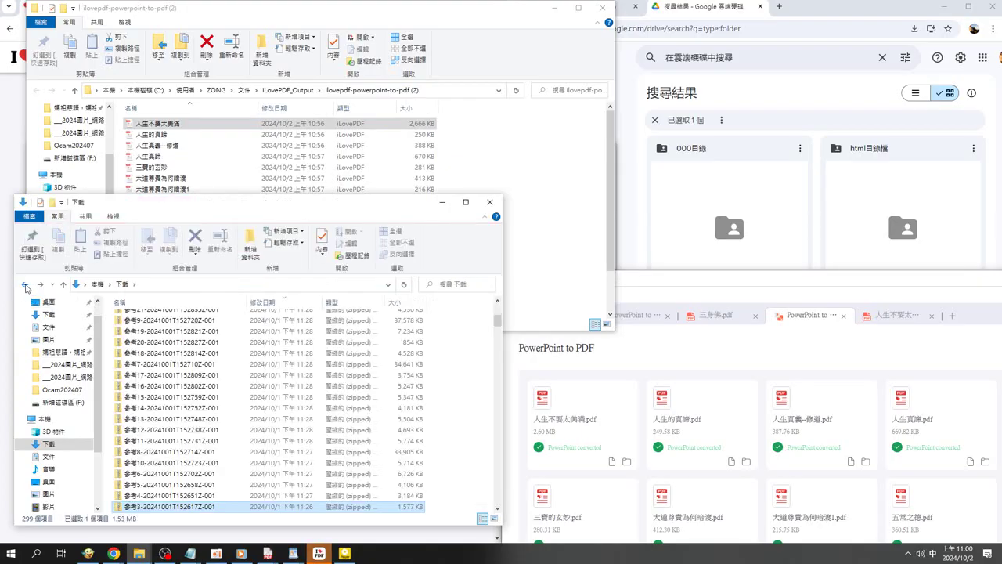
{"action": "double_click", "coordinate": [180, 507]}
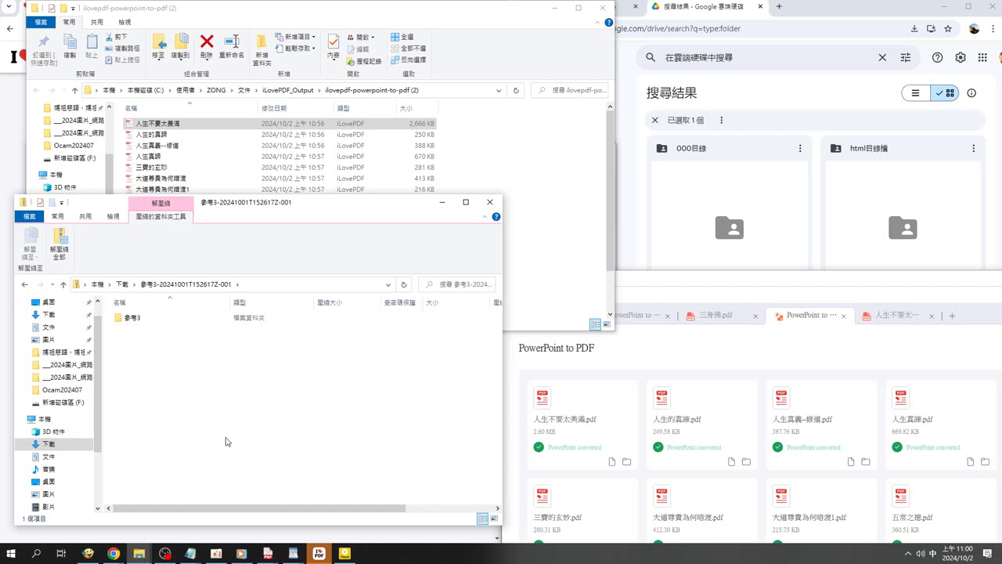
{"action": "right_click", "coordinate": [138, 553]}
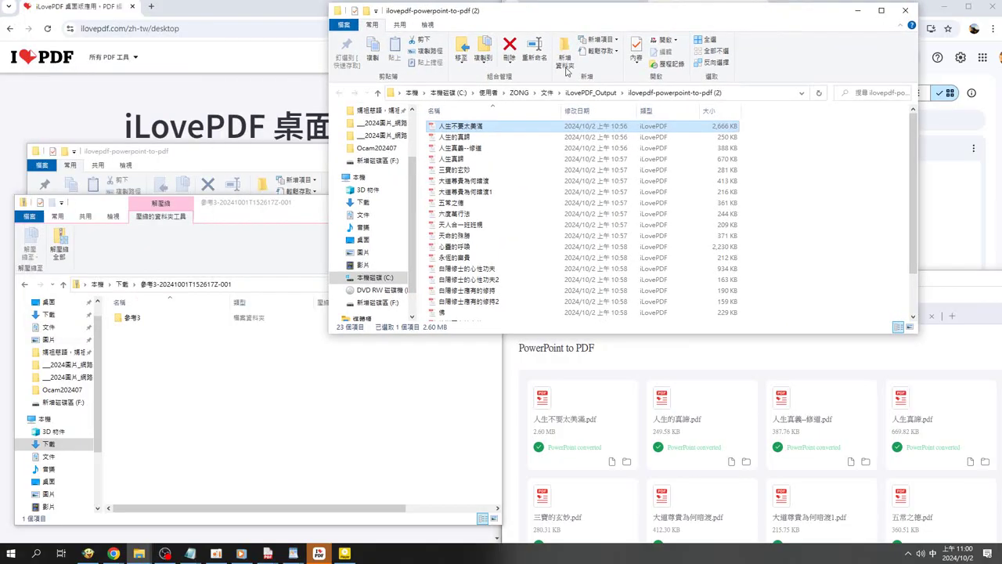
Browse the 參考3 source presentations inside the archive, then return to its top level
{"action": "double_click", "coordinate": [133, 321]}
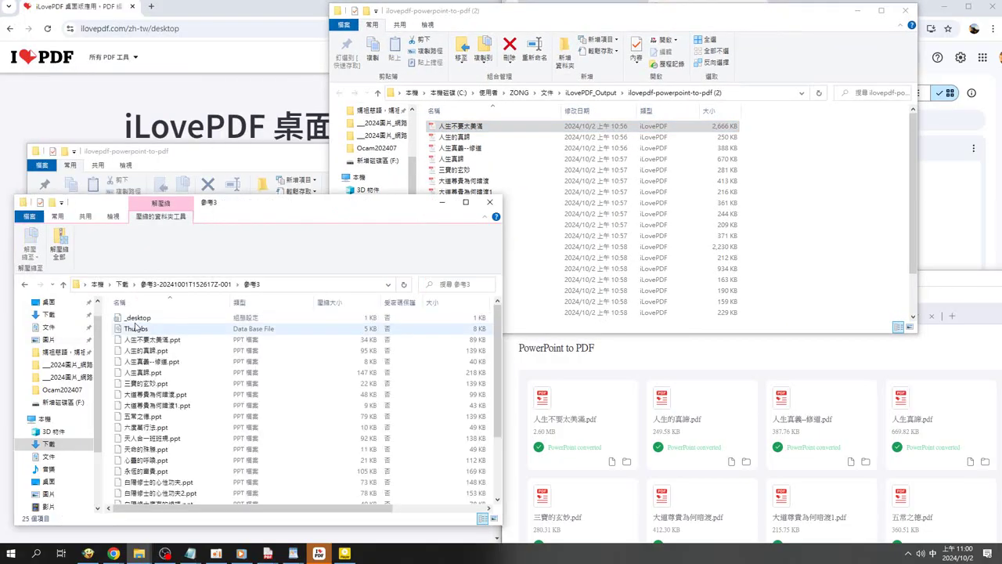
{"action": "scroll", "coordinate": [161, 348], "scroll_direction": "down", "scroll_amount": 3}
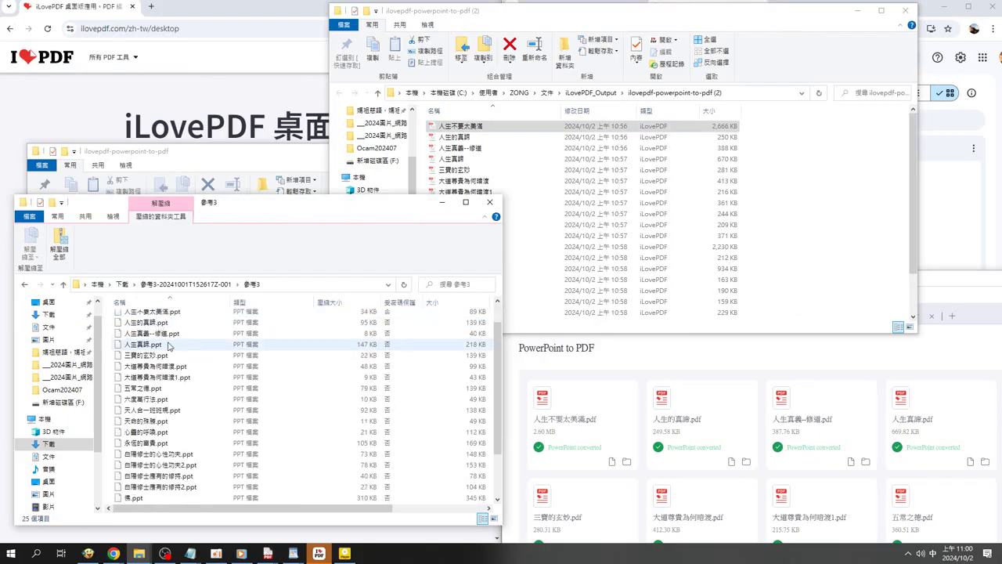
{"action": "scroll", "coordinate": [171, 340], "scroll_direction": "up", "scroll_amount": 3}
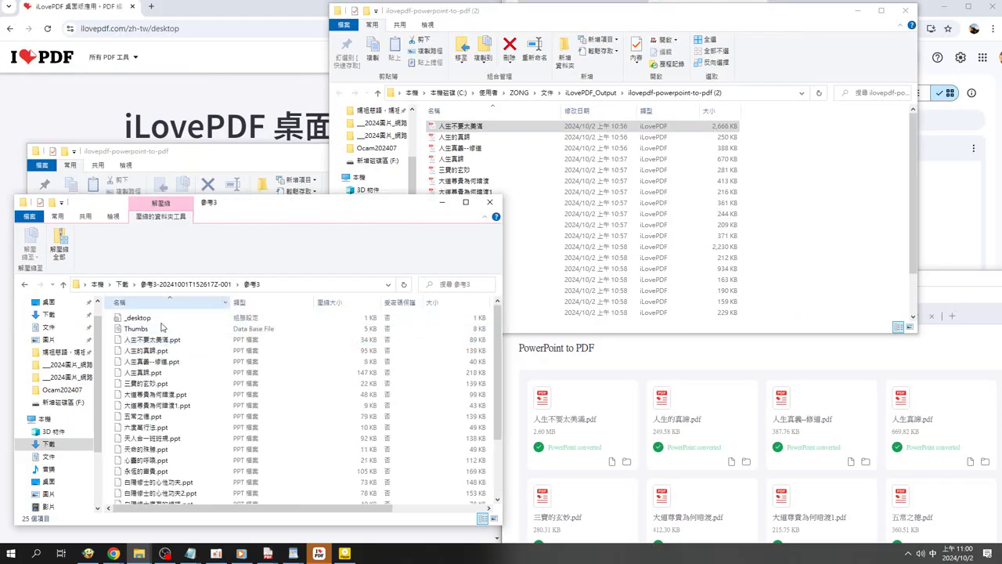
{"action": "left_click", "coordinate": [63, 285]}
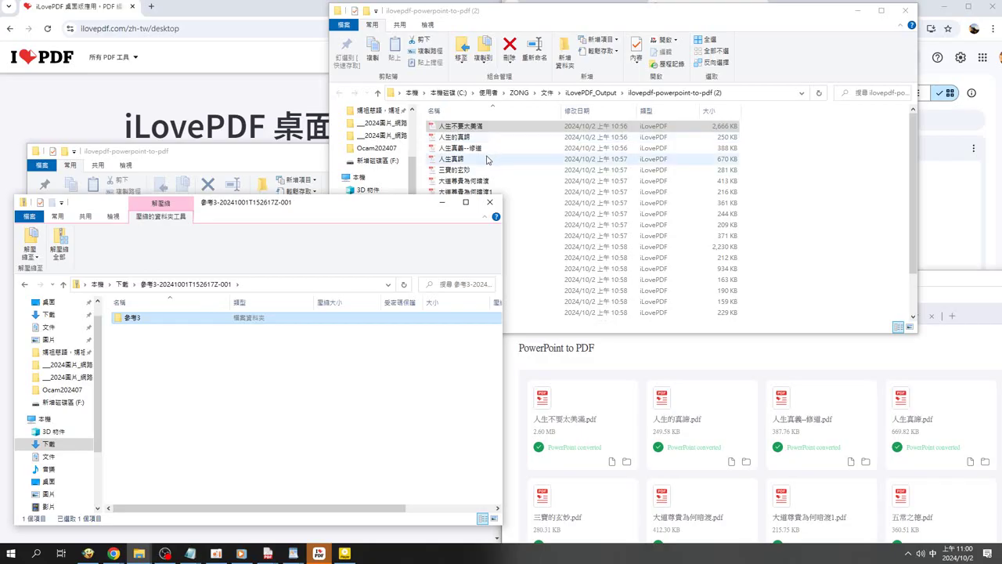
Select all 23 converted PDFs (19.3 MB) in the ilovepdf-powerpoint-to-pdf (2) folder
{"action": "left_click", "coordinate": [913, 275]}
{"action": "scroll", "coordinate": [650, 234], "scroll_direction": "down", "scroll_amount": 2}
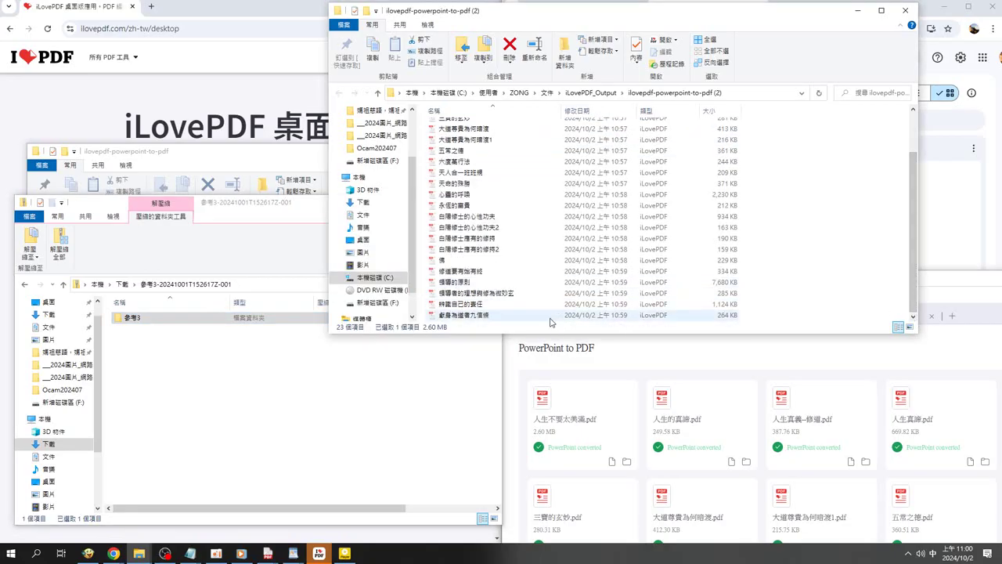
{"action": "key", "text": "ctrl+a"}
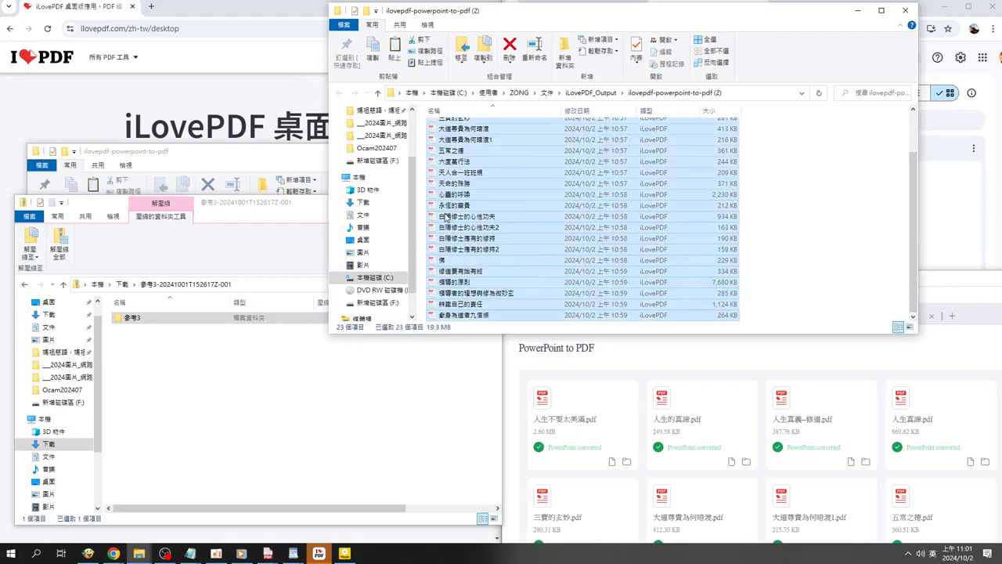
Show iLovePDF_Output and try renaming the (2) folder to 參考3, dismissing the in-use error
{"action": "left_click", "coordinate": [591, 92]}
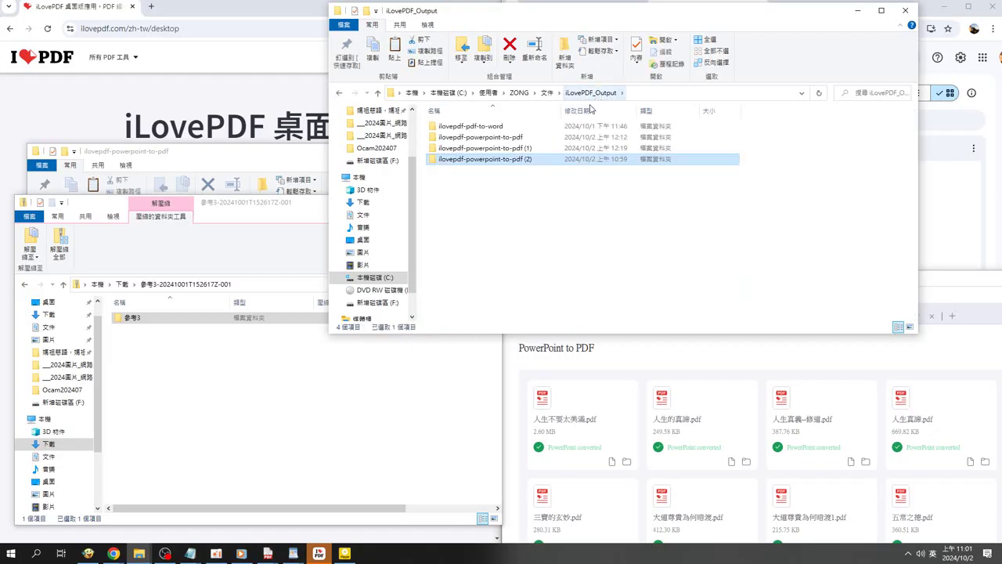
{"action": "mouse_move", "coordinate": [526, 162]}
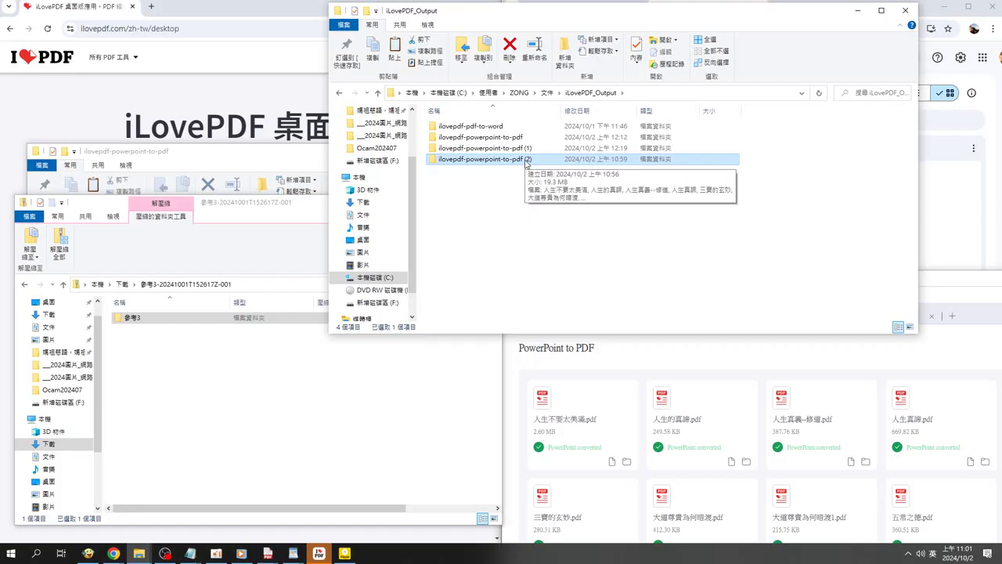
{"action": "left_click", "coordinate": [521, 161]}
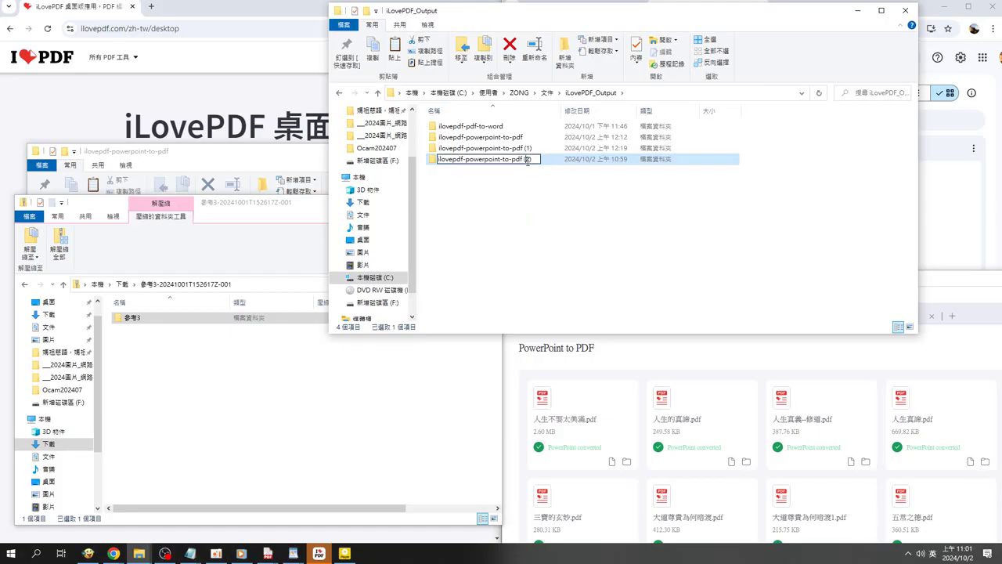
{"action": "double_click", "coordinate": [527, 160]}
{"action": "type", "text": "3"}
{"action": "key", "text": "shift"}
{"action": "key", "text": "BackSpace"}
{"action": "key", "text": "BackSpace"}
{"action": "type", "text": "參"}
{"action": "type", "text": "考3)"}
{"action": "key", "text": "Return"}
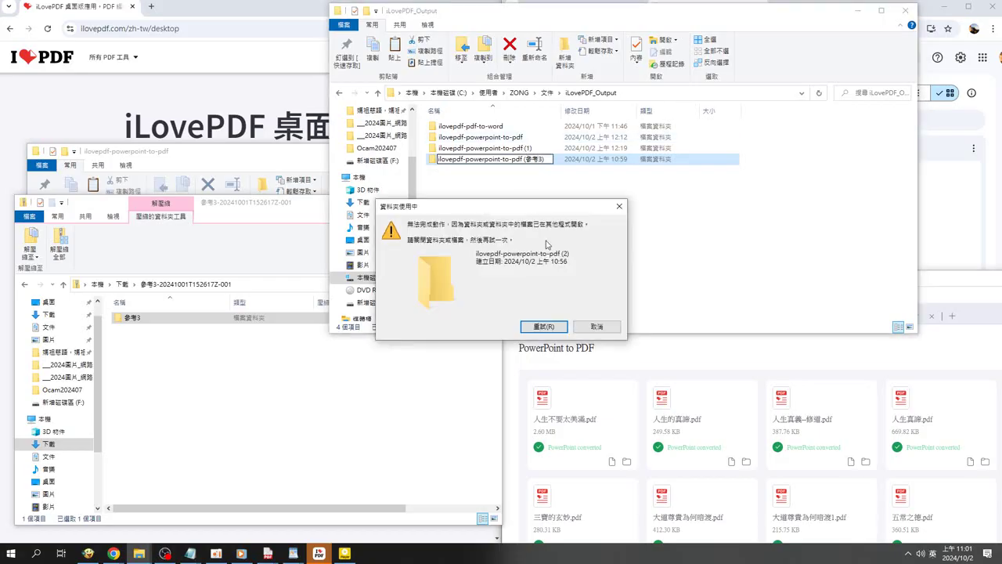
{"action": "left_click", "coordinate": [585, 329]}
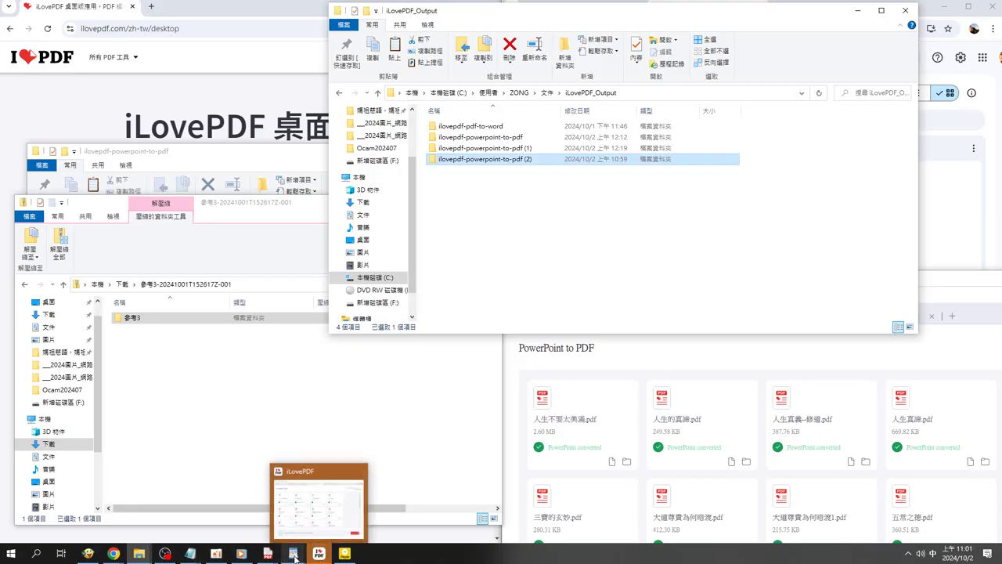
Open the 參考4-20241001T152651Z-001 archive from Downloads, then return to the iLovePDF window
{"action": "mouse_move", "coordinate": [293, 556]}
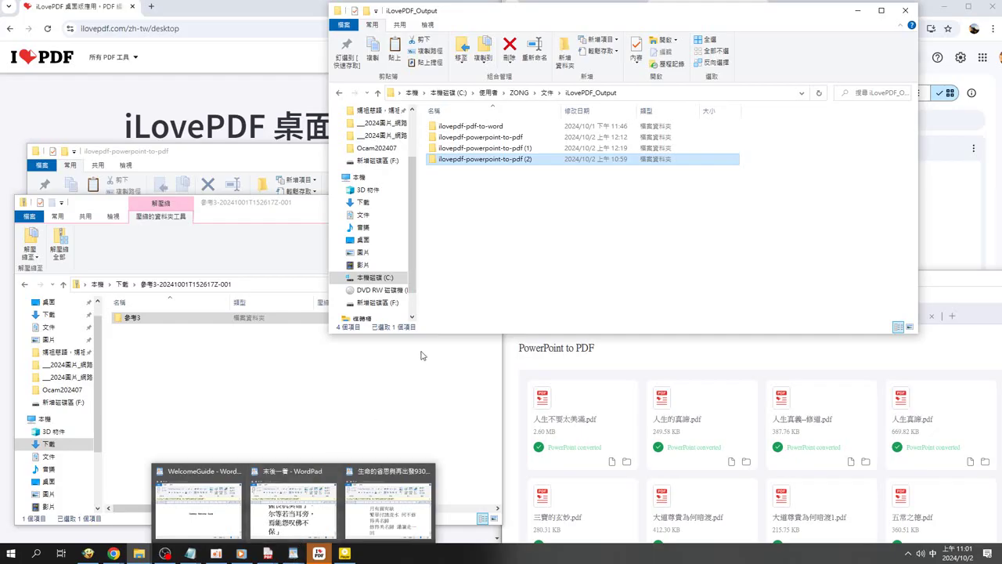
{"action": "left_click", "coordinate": [530, 271]}
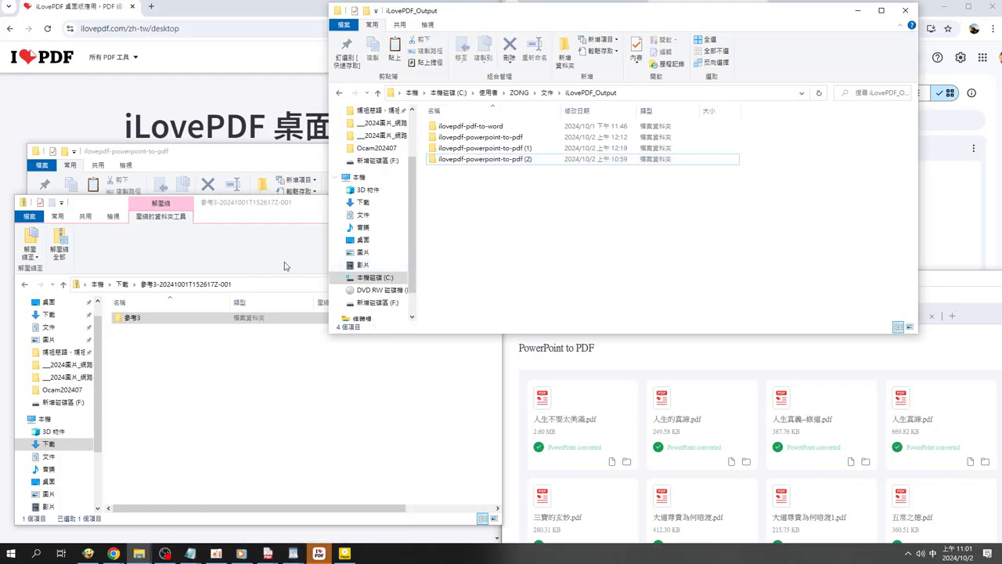
{"action": "left_click", "coordinate": [64, 284]}
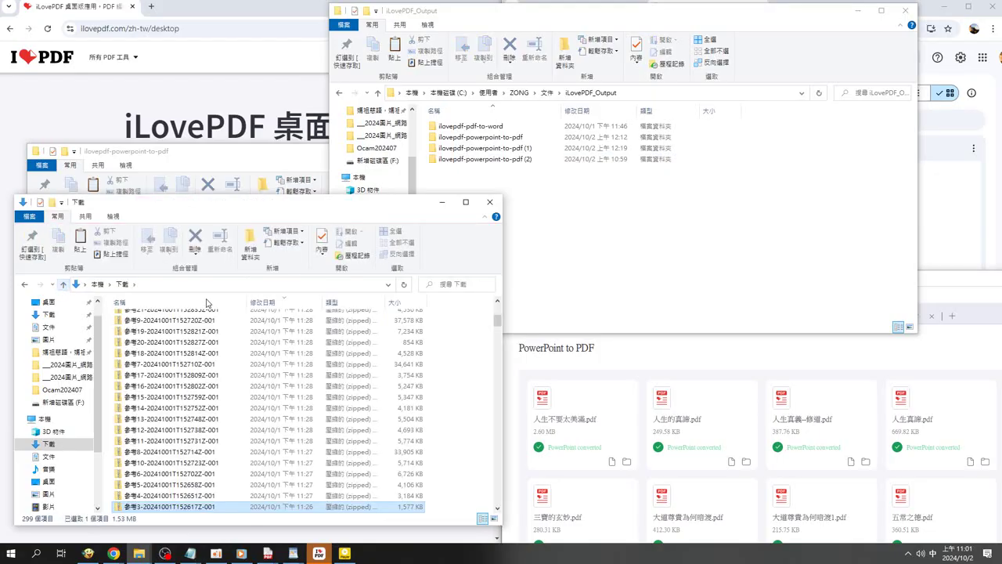
{"action": "left_click", "coordinate": [153, 501]}
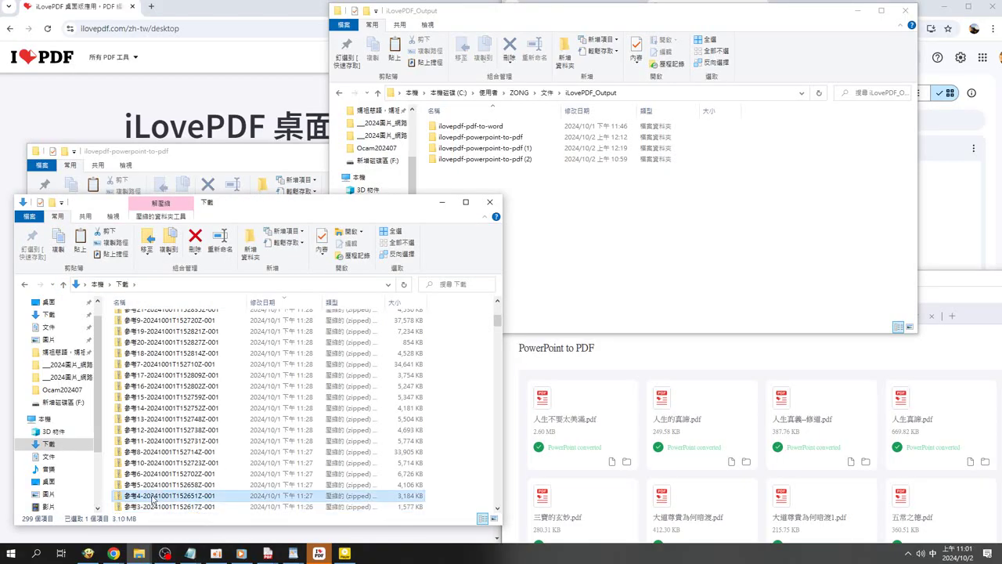
{"action": "double_click", "coordinate": [154, 499]}
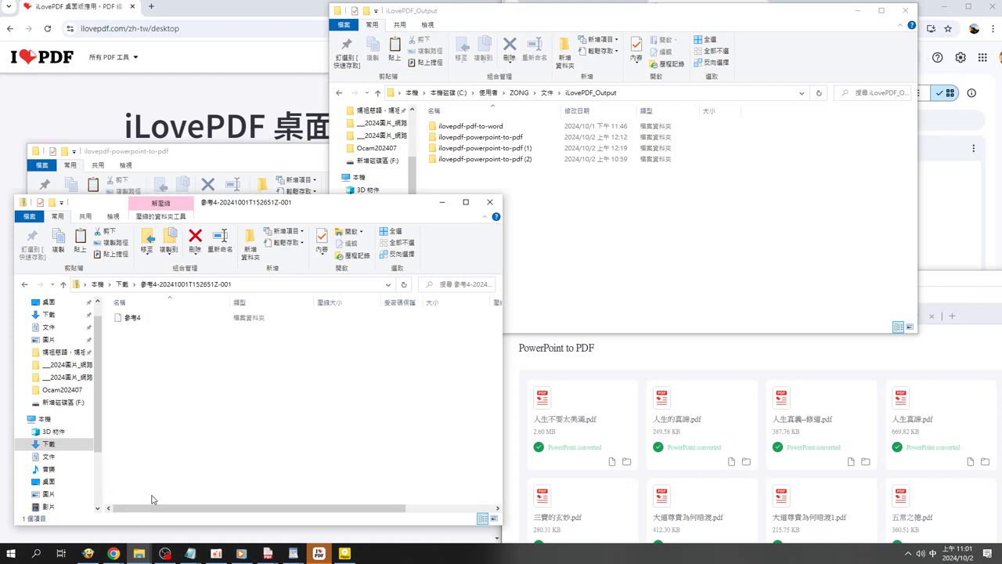
{"action": "left_click", "coordinate": [647, 353]}
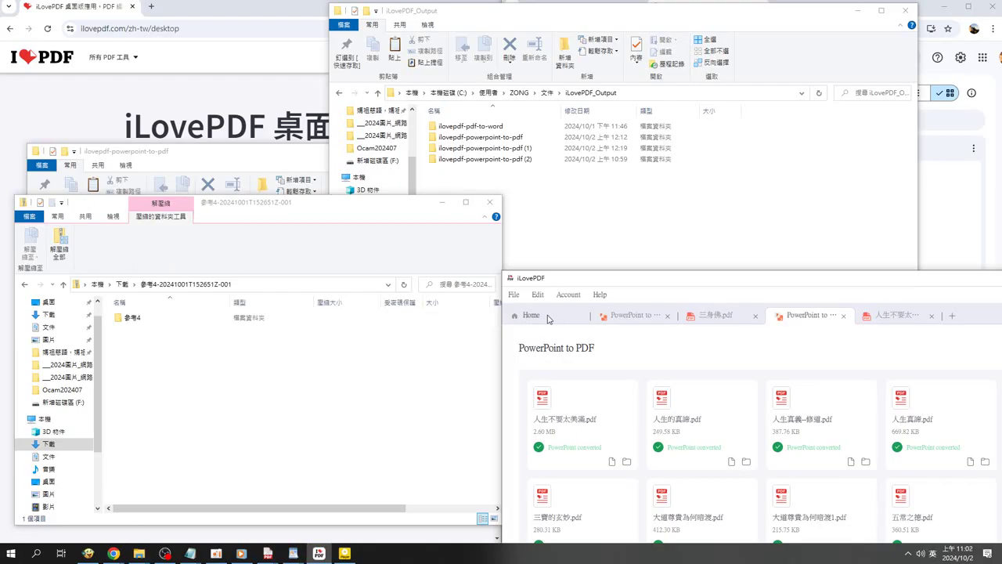
Start a new PowerPoint to PDF task from the iLovePDF tools overview
{"action": "left_click", "coordinate": [552, 319]}
{"action": "left_click_drag", "start_coordinate": [641, 289], "coordinate": [607, 196]}
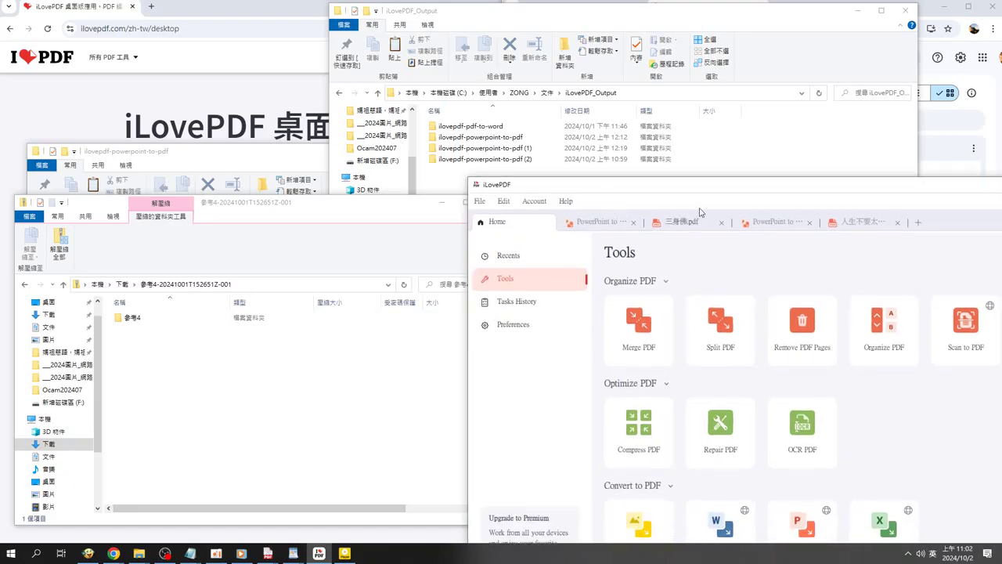
{"action": "left_click_drag", "start_coordinate": [711, 187], "coordinate": [674, 154]}
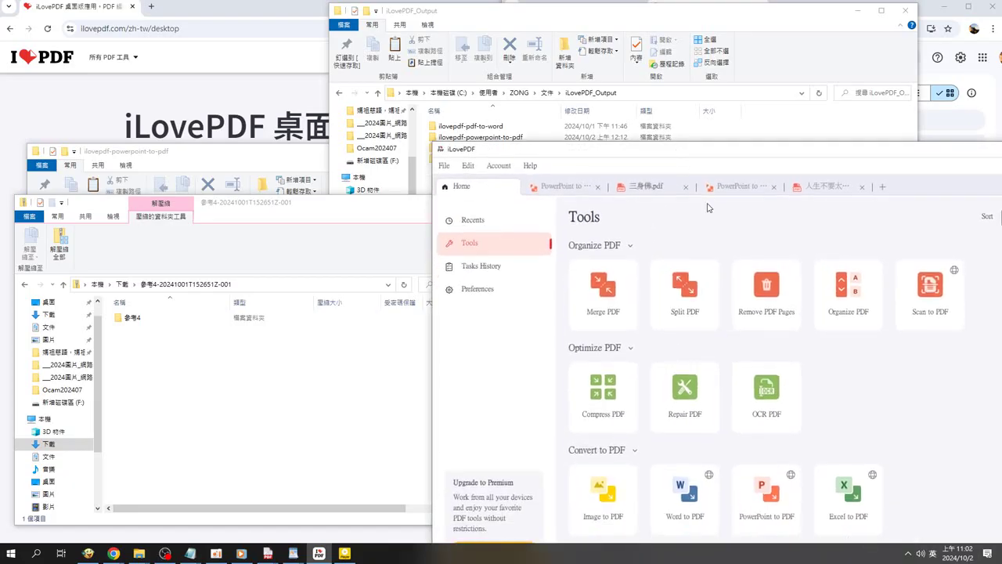
{"action": "left_click", "coordinate": [764, 504]}
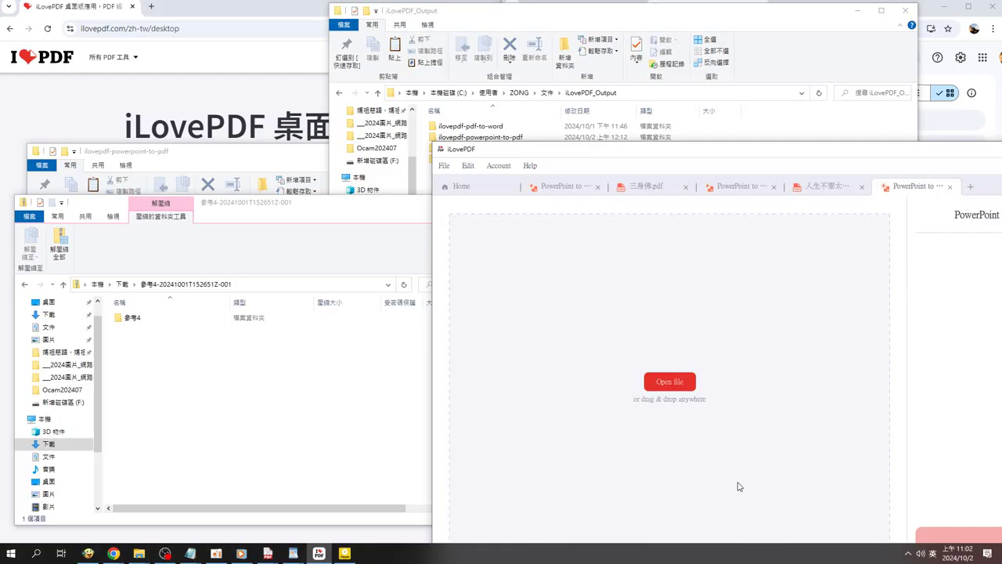
Add all 25 presentations from the 參考4 folder to the task
{"action": "left_click", "coordinate": [669, 382]}
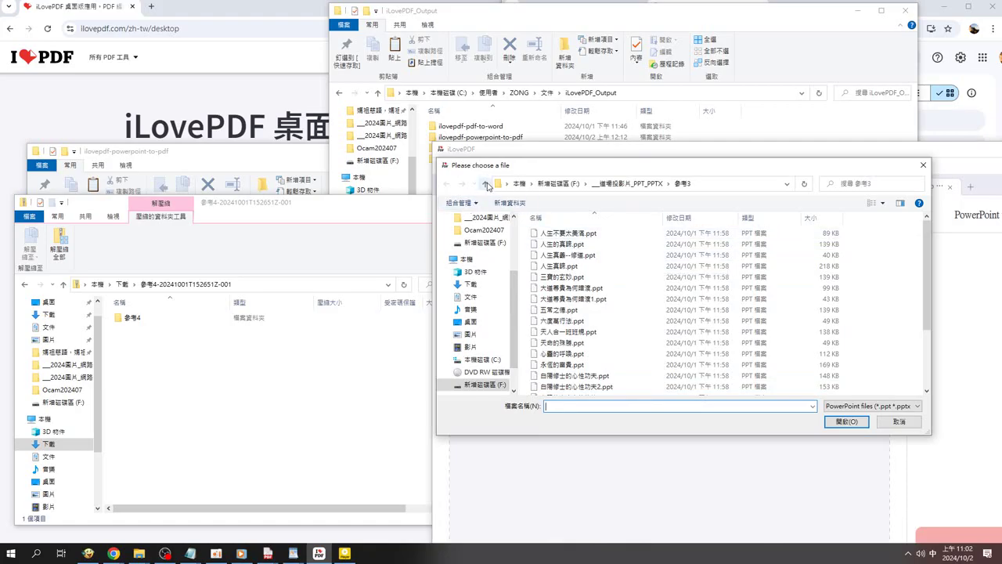
{"action": "left_click", "coordinate": [486, 184]}
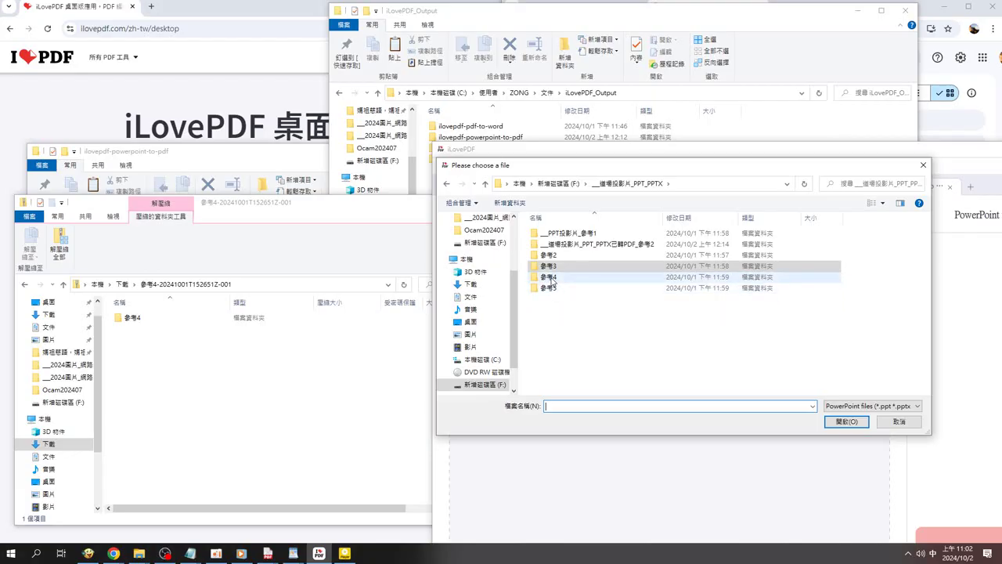
{"action": "double_click", "coordinate": [550, 279]}
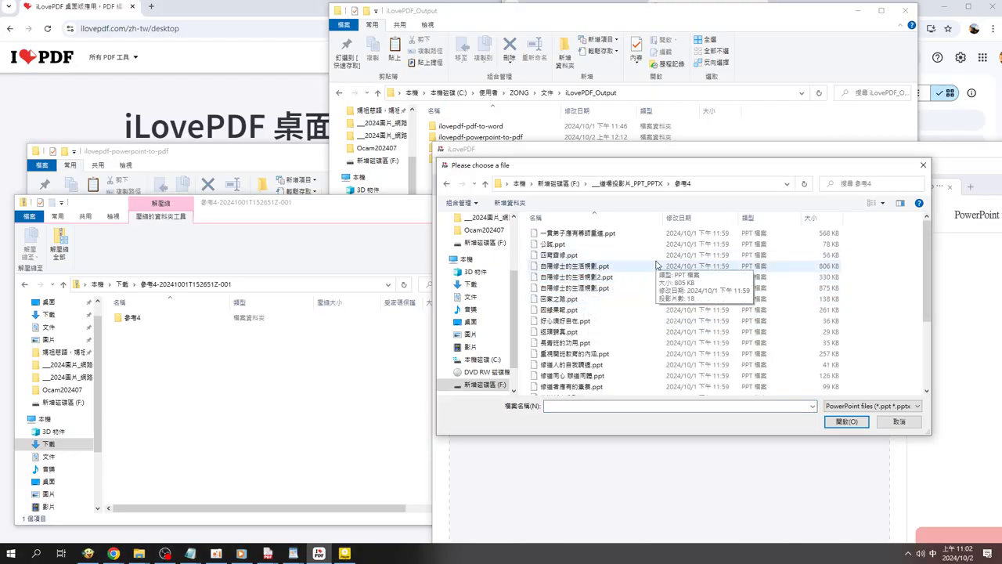
{"action": "key", "text": "ctrl+a"}
{"action": "left_click", "coordinate": [846, 423]}
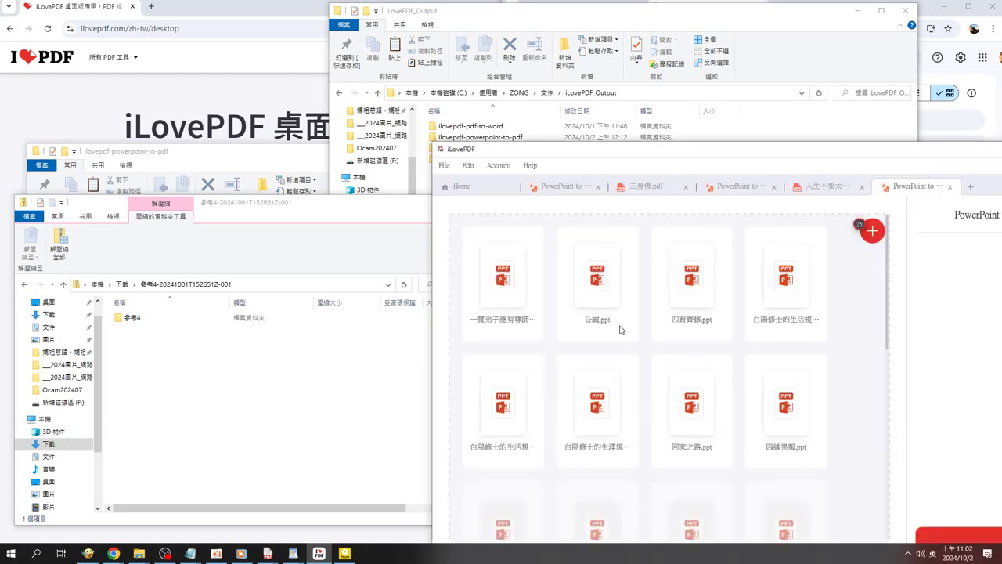
{"action": "left_click_drag", "start_coordinate": [690, 152], "coordinate": [673, 62]}
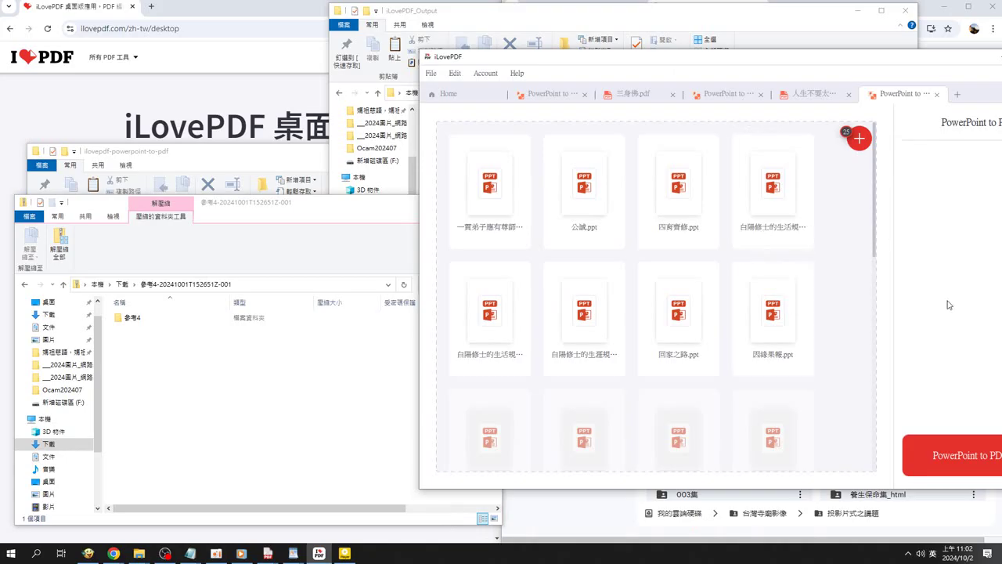
Convert the 參考4 presentations and view the first result, 一貫弟子應有尊師重道.pdf
{"action": "left_click", "coordinate": [952, 452]}
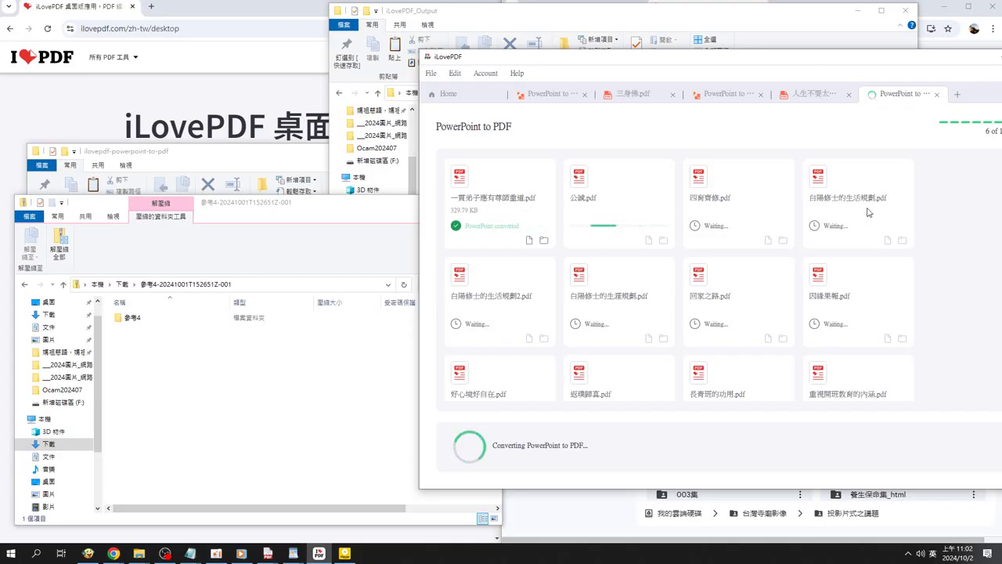
{"action": "left_click", "coordinate": [529, 240]}
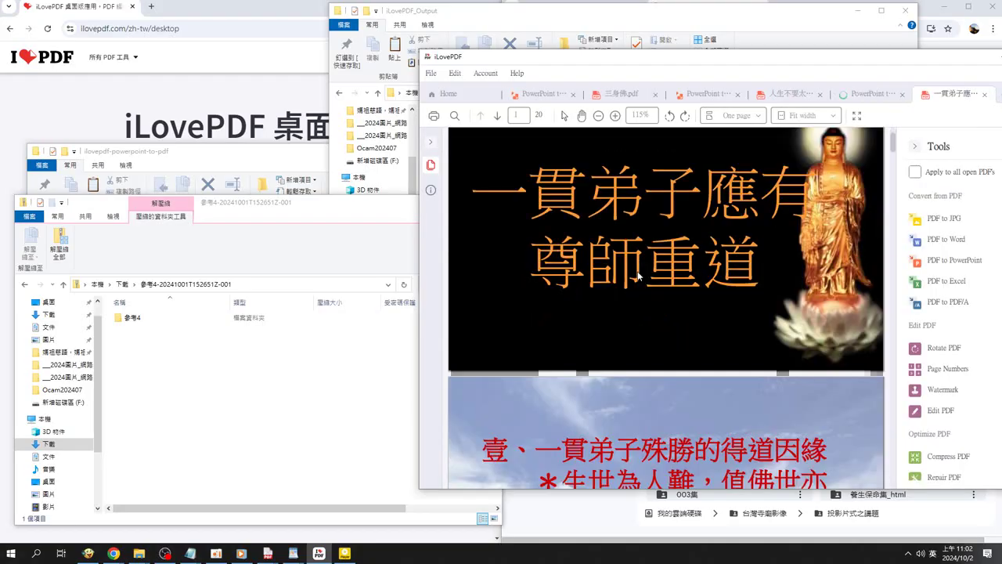
Scroll through 一貫弟子應有尊師重道.pdf from page 1 to page 7
{"action": "scroll", "coordinate": [638, 275], "scroll_direction": "down", "scroll_amount": 1}
{"action": "scroll", "coordinate": [651, 270], "scroll_direction": "up", "scroll_amount": 2}
{"action": "scroll", "coordinate": [651, 271], "scroll_direction": "down", "scroll_amount": 4}
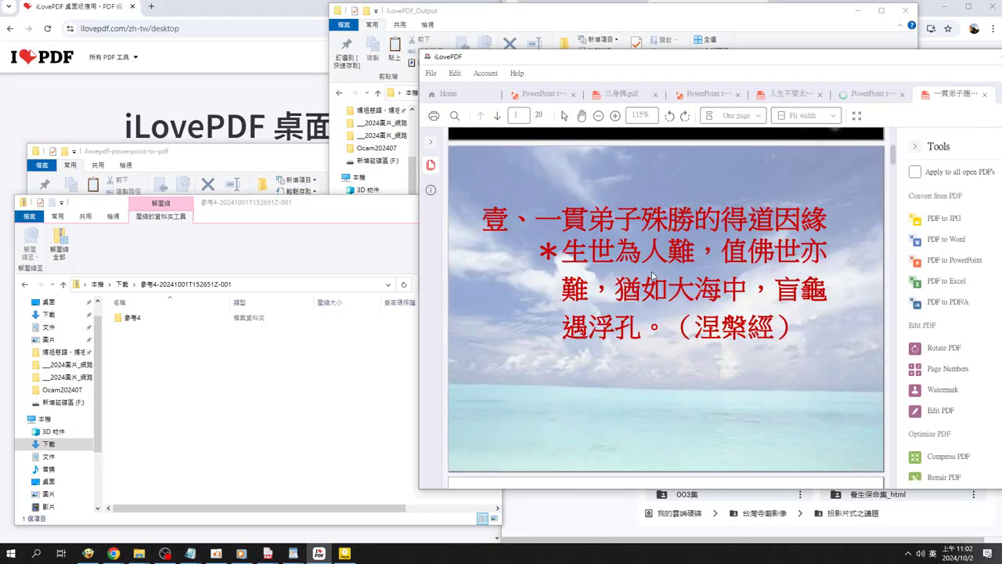
{"action": "scroll", "coordinate": [651, 271], "scroll_direction": "down", "scroll_amount": 2}
{"action": "scroll", "coordinate": [705, 346], "scroll_direction": "up", "scroll_amount": 3}
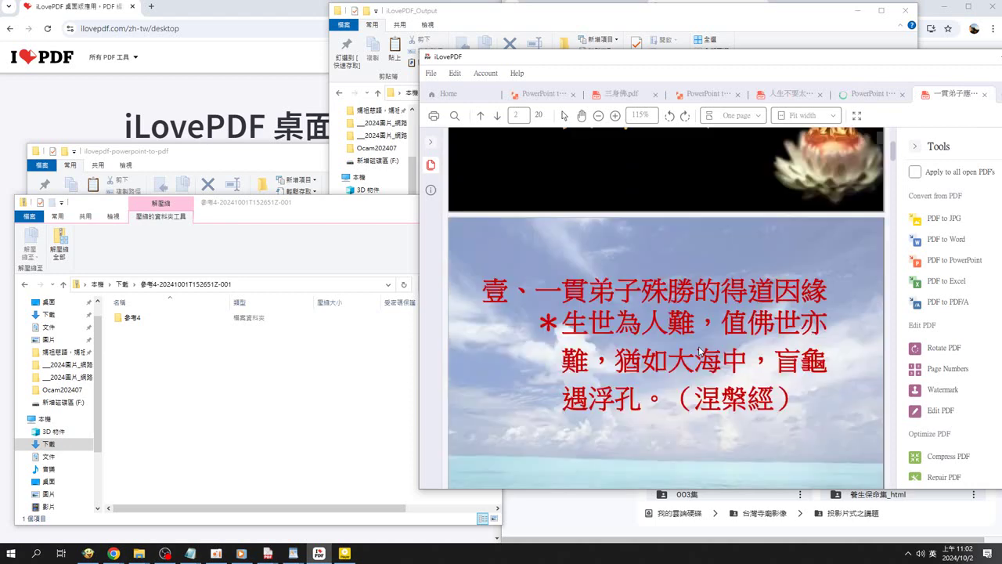
{"action": "scroll", "coordinate": [701, 356], "scroll_direction": "down", "scroll_amount": 1}
{"action": "scroll", "coordinate": [705, 364], "scroll_direction": "up", "scroll_amount": 3}
{"action": "scroll", "coordinate": [717, 382], "scroll_direction": "down", "scroll_amount": 1}
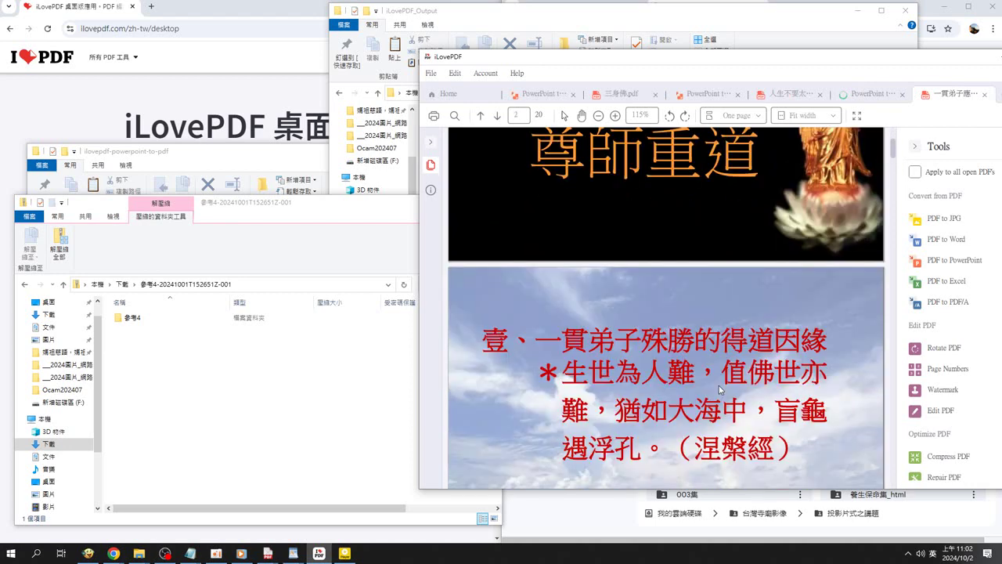
{"action": "scroll", "coordinate": [719, 387], "scroll_direction": "down", "scroll_amount": 3}
{"action": "scroll", "coordinate": [720, 388], "scroll_direction": "down", "scroll_amount": 4}
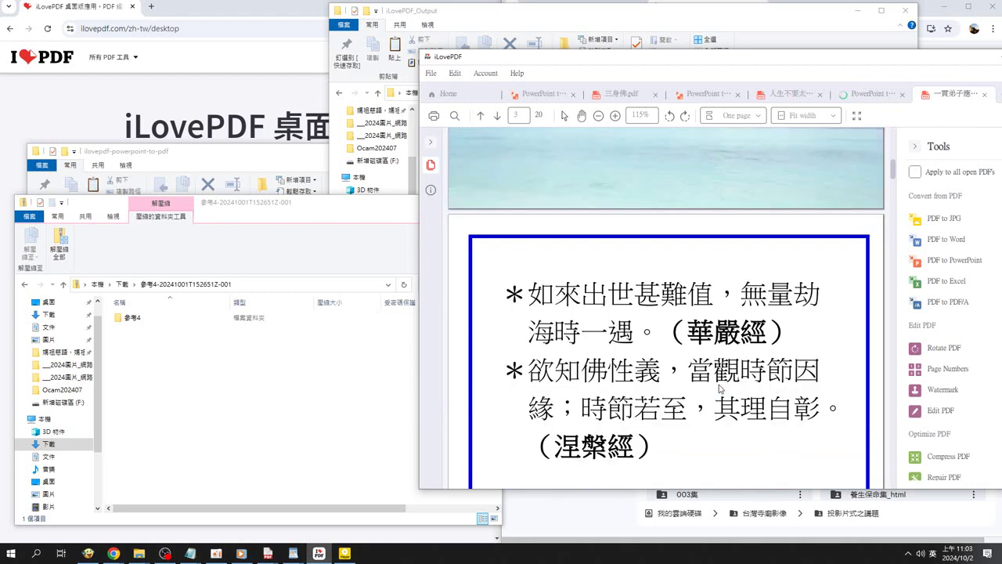
{"action": "scroll", "coordinate": [719, 388], "scroll_direction": "down", "scroll_amount": 2}
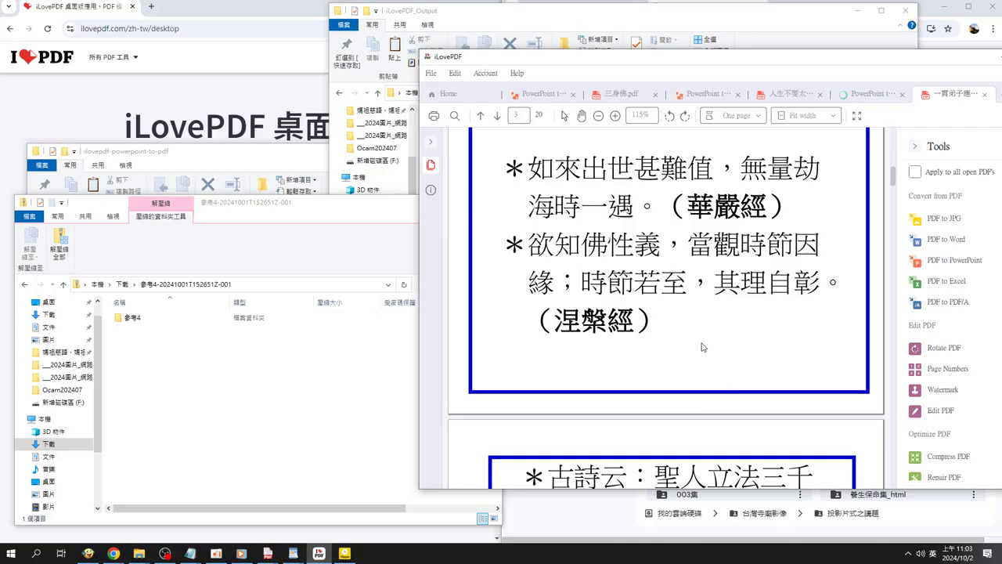
{"action": "scroll", "coordinate": [705, 355], "scroll_direction": "down", "scroll_amount": 1}
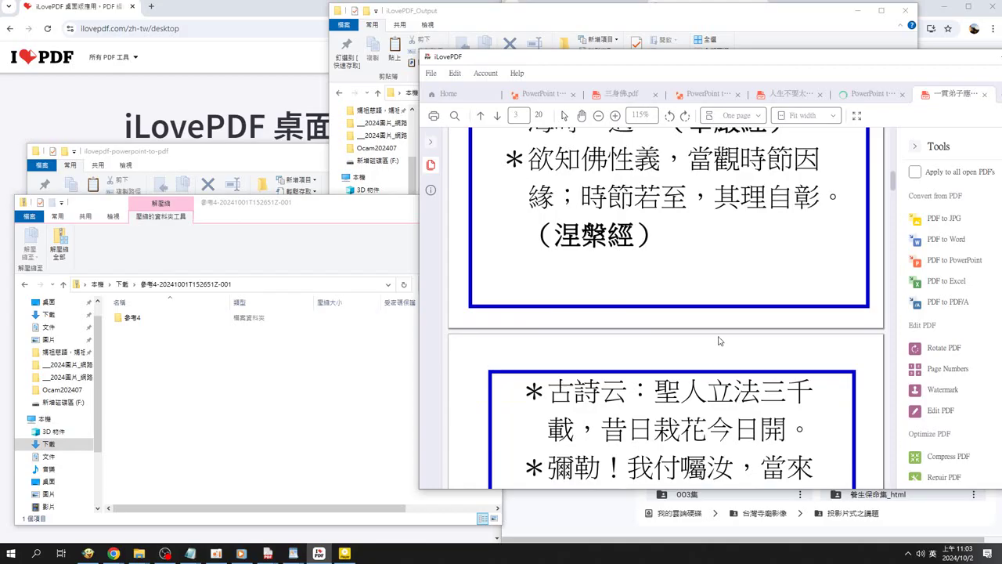
{"action": "scroll", "coordinate": [719, 338], "scroll_direction": "up", "scroll_amount": 1}
{"action": "scroll", "coordinate": [719, 337], "scroll_direction": "down", "scroll_amount": 1}
{"action": "scroll", "coordinate": [719, 337], "scroll_direction": "down", "scroll_amount": 2}
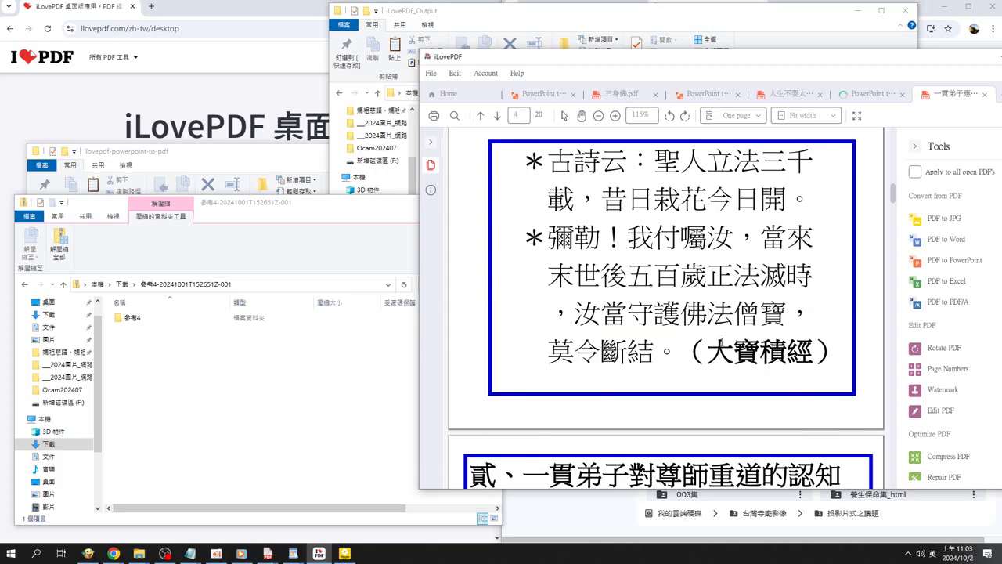
{"action": "scroll", "coordinate": [721, 342], "scroll_direction": "down", "scroll_amount": 3}
{"action": "scroll", "coordinate": [722, 343], "scroll_direction": "down", "scroll_amount": 3}
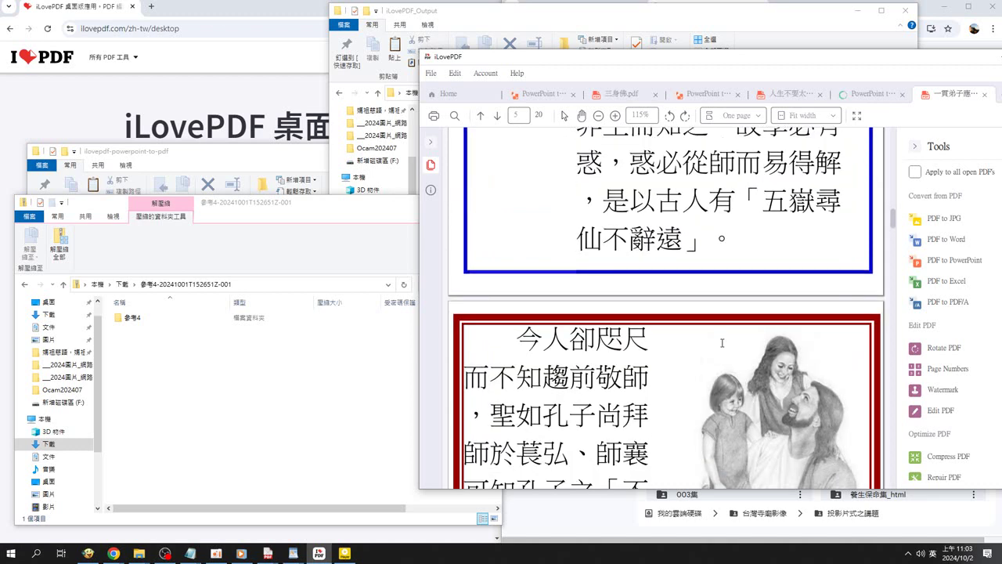
{"action": "scroll", "coordinate": [722, 343], "scroll_direction": "down", "scroll_amount": 3}
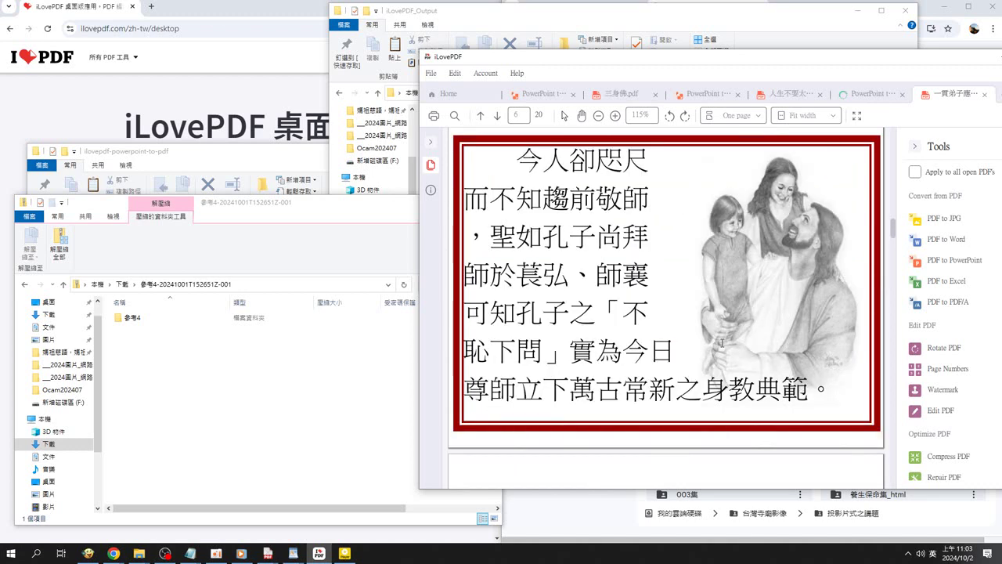
{"action": "scroll", "coordinate": [722, 343], "scroll_direction": "down", "scroll_amount": 2}
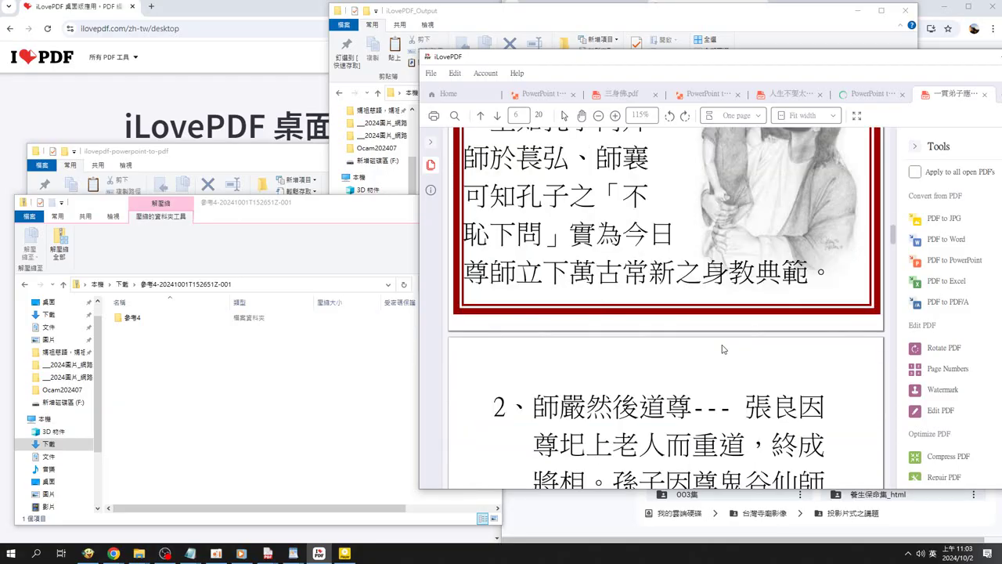
{"action": "scroll", "coordinate": [722, 349], "scroll_direction": "down", "scroll_amount": 1}
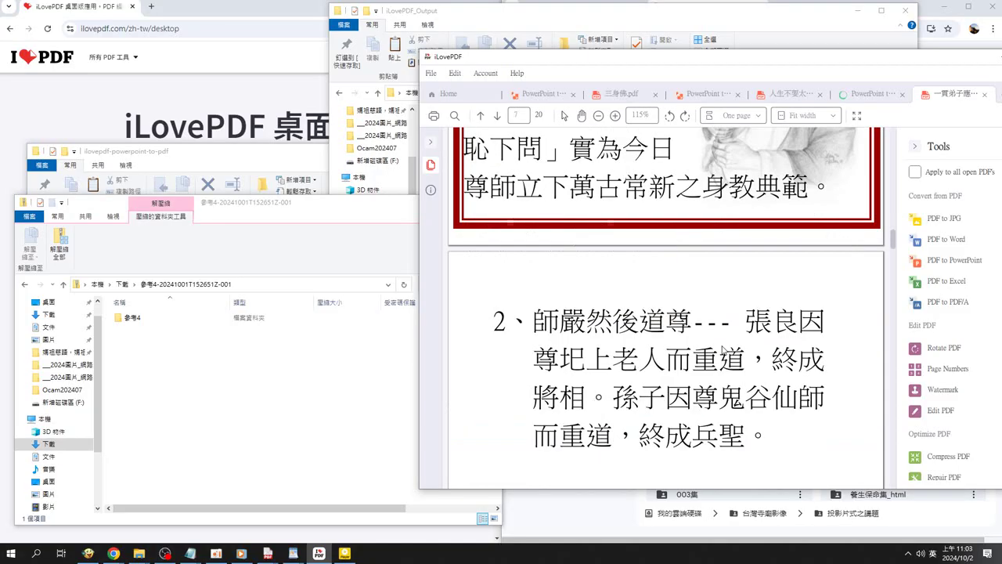
{"action": "scroll", "coordinate": [722, 350], "scroll_direction": "down", "scroll_amount": 1}
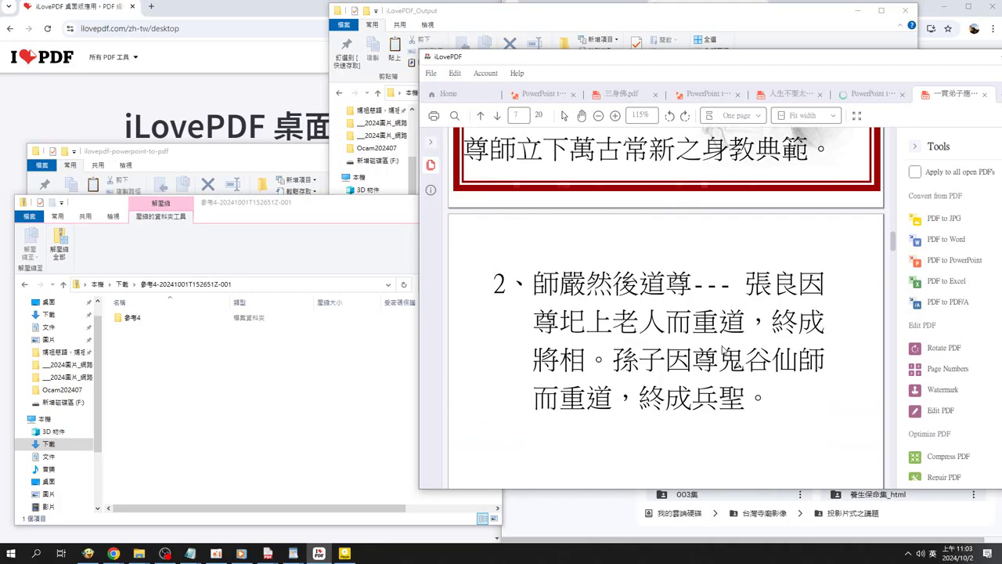
{"action": "scroll", "coordinate": [722, 350], "scroll_direction": "down", "scroll_amount": 1}
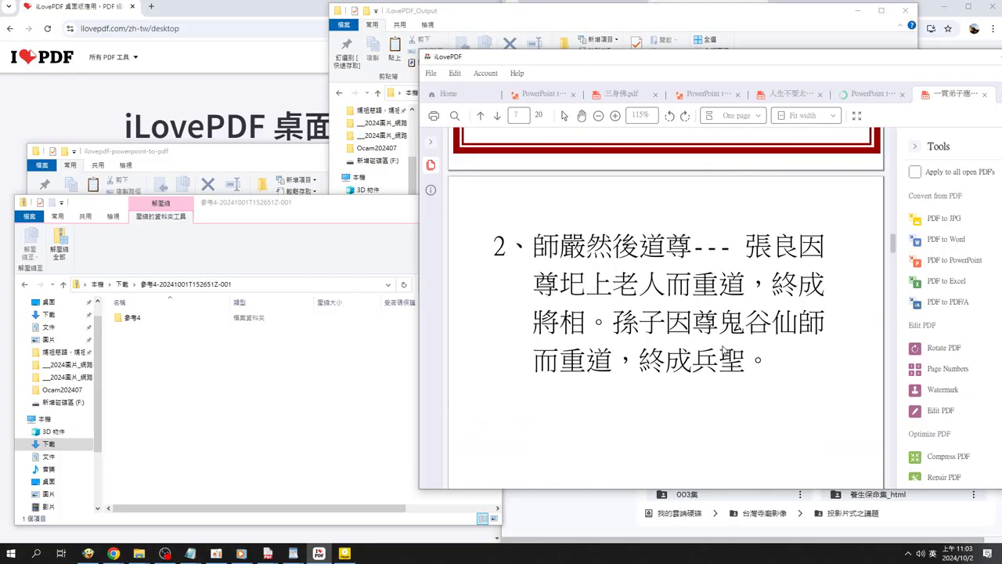
Scroll the 一貫弟子應有尊師重道.pdf viewer onward from page 7 to page 17 of 20
{"action": "scroll", "coordinate": [722, 350], "scroll_direction": "down", "scroll_amount": 2}
{"action": "scroll", "coordinate": [722, 351], "scroll_direction": "down", "scroll_amount": 3}
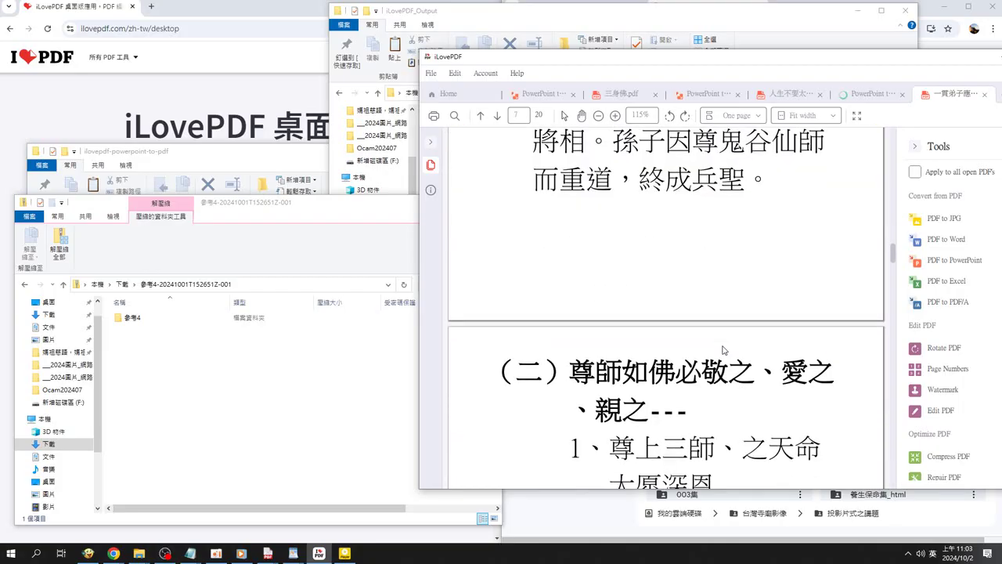
{"action": "scroll", "coordinate": [722, 351], "scroll_direction": "up", "scroll_amount": 3}
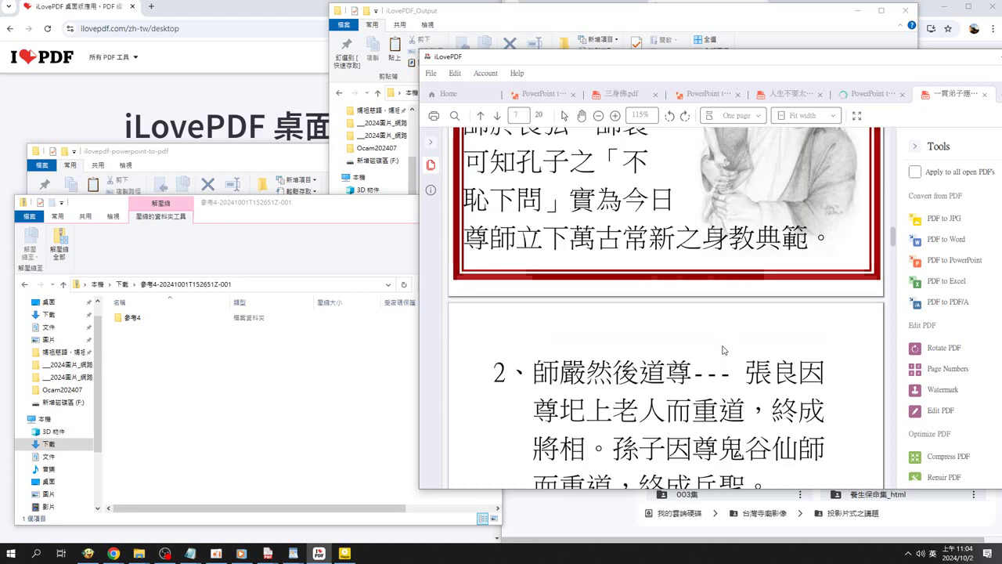
{"action": "scroll", "coordinate": [722, 350], "scroll_direction": "down", "scroll_amount": 2}
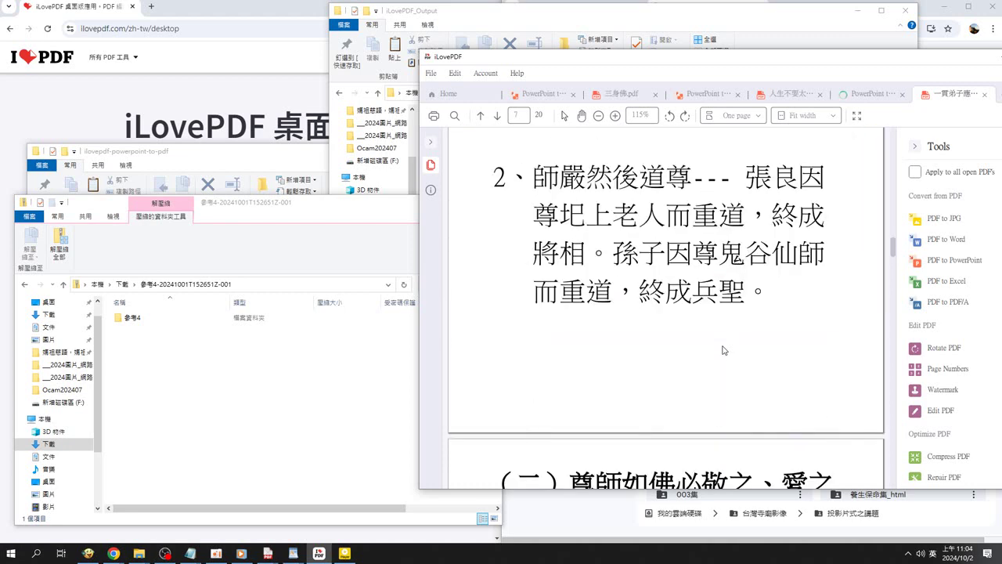
{"action": "scroll", "coordinate": [722, 351], "scroll_direction": "down", "scroll_amount": 2}
{"action": "scroll", "coordinate": [722, 351], "scroll_direction": "down", "scroll_amount": 3}
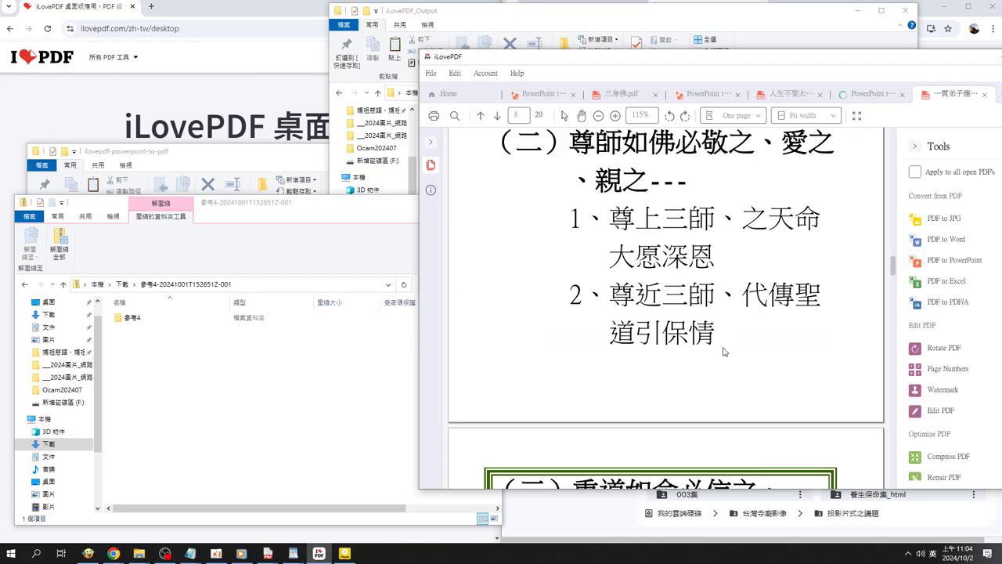
{"action": "scroll", "coordinate": [723, 352], "scroll_direction": "down", "scroll_amount": 5}
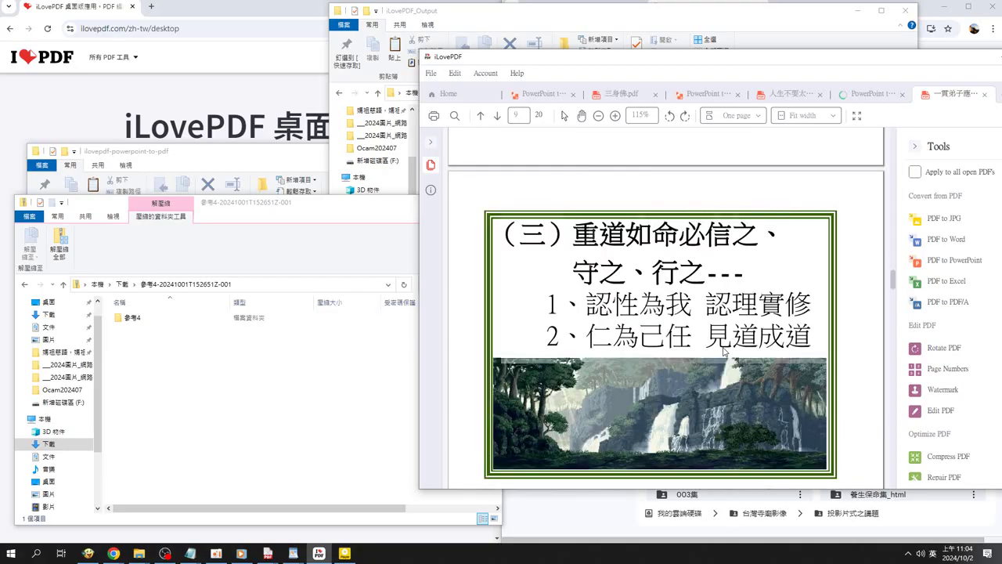
{"action": "scroll", "coordinate": [723, 352], "scroll_direction": "down", "scroll_amount": 2}
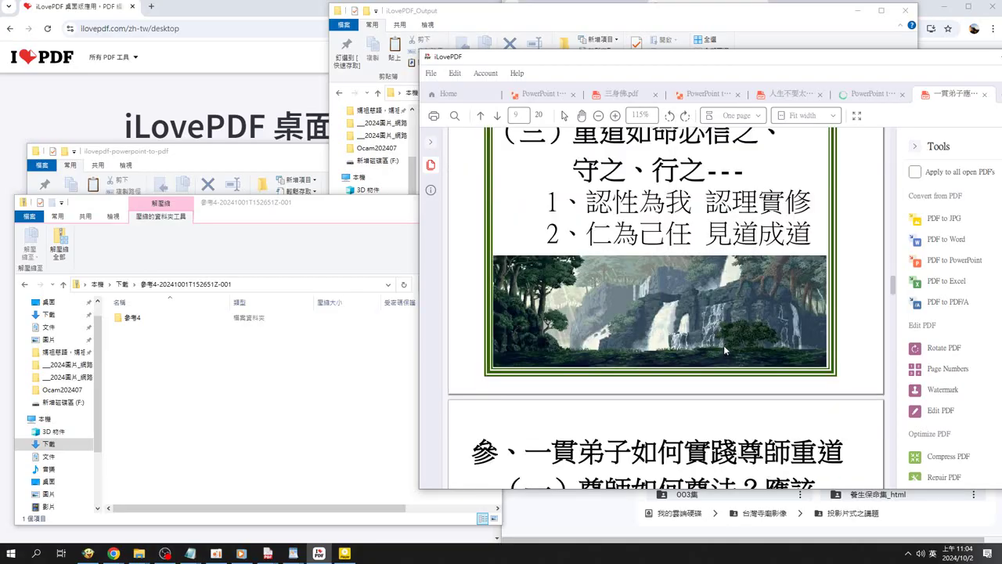
{"action": "scroll", "coordinate": [724, 352], "scroll_direction": "down", "scroll_amount": 4}
{"action": "scroll", "coordinate": [724, 352], "scroll_direction": "down", "scroll_amount": 2}
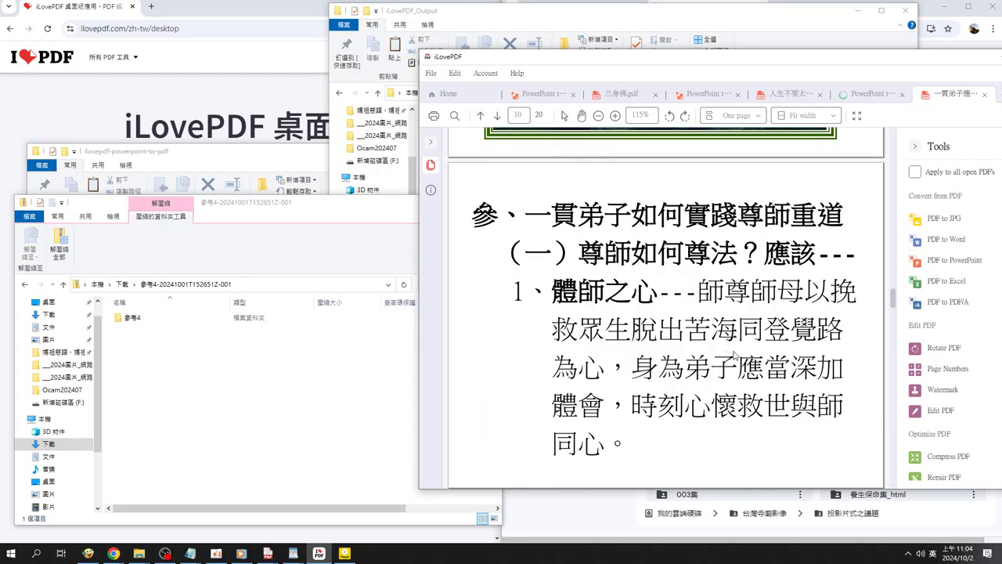
{"action": "scroll", "coordinate": [733, 354], "scroll_direction": "down", "scroll_amount": 5}
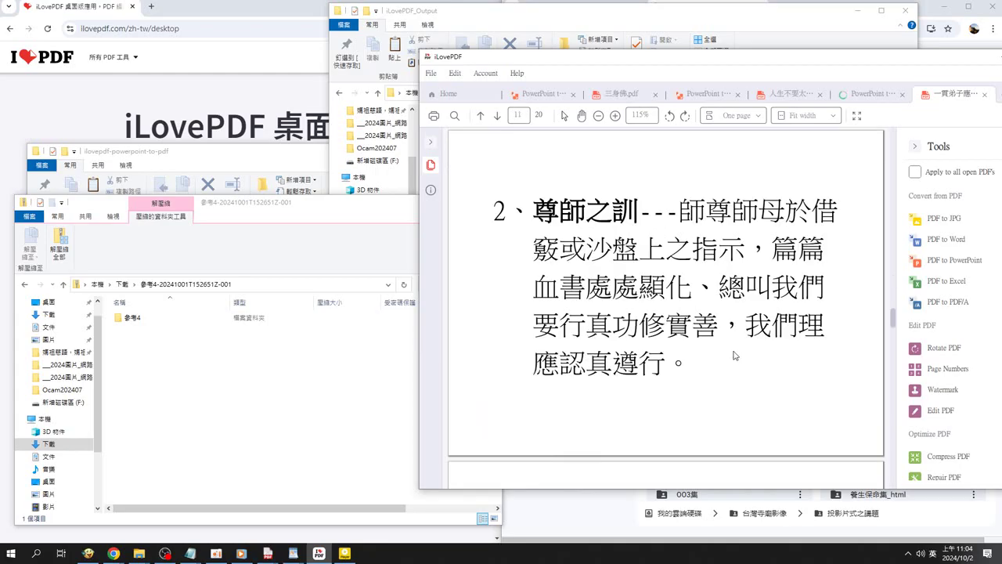
{"action": "scroll", "coordinate": [734, 355], "scroll_direction": "down", "scroll_amount": 5}
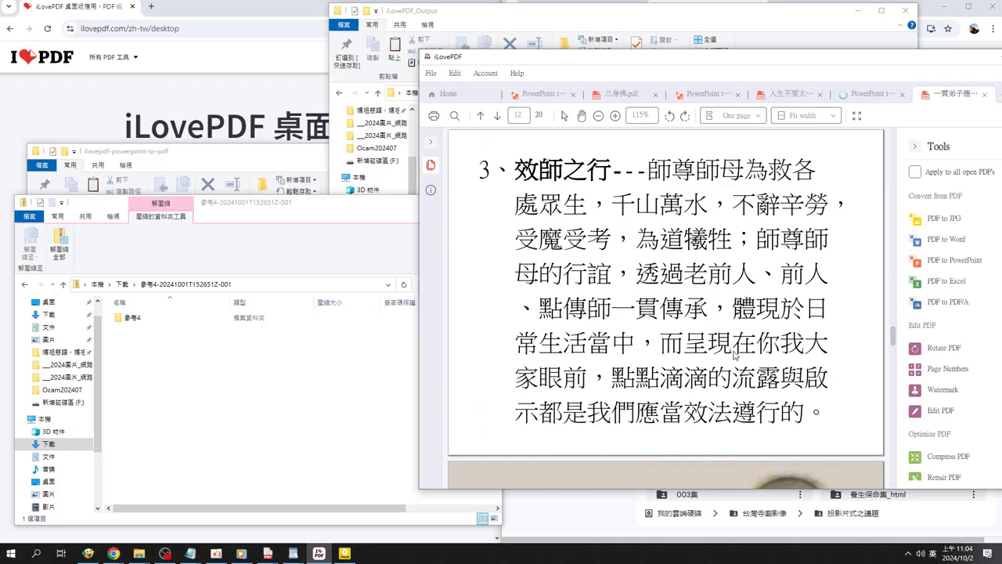
{"action": "scroll", "coordinate": [733, 355], "scroll_direction": "down", "scroll_amount": 5}
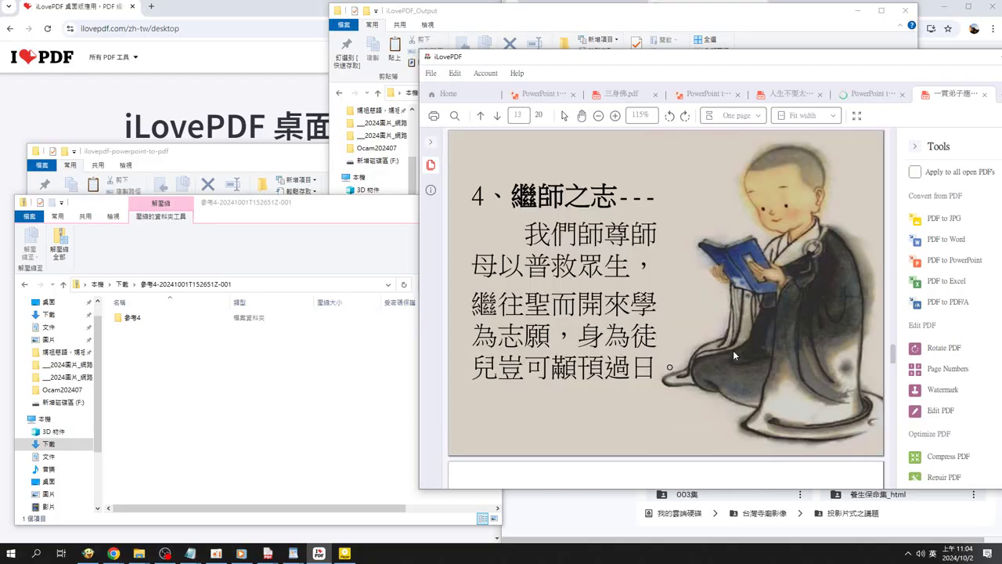
{"action": "scroll", "coordinate": [734, 355], "scroll_direction": "down", "scroll_amount": 5}
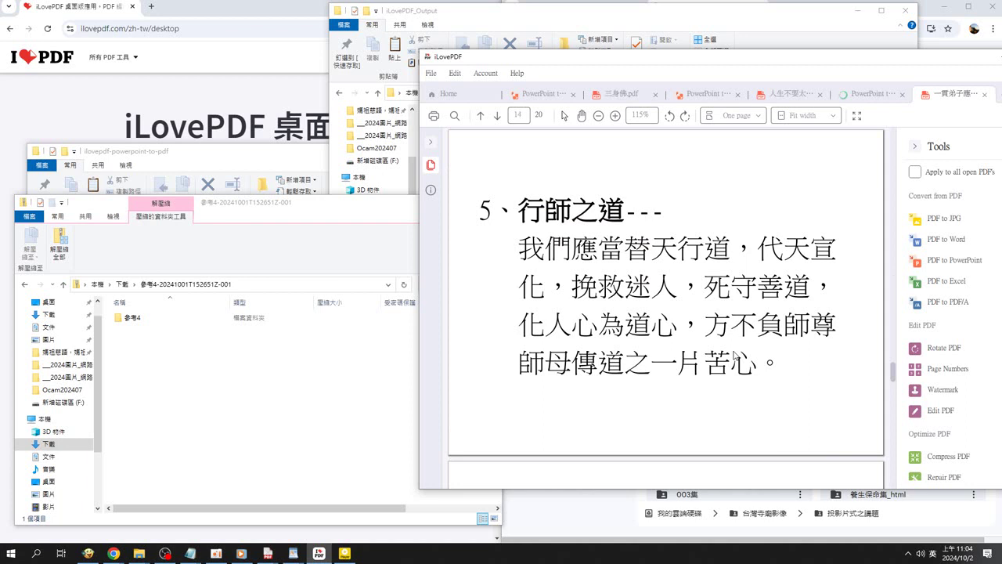
{"action": "scroll", "coordinate": [734, 355], "scroll_direction": "down", "scroll_amount": 5}
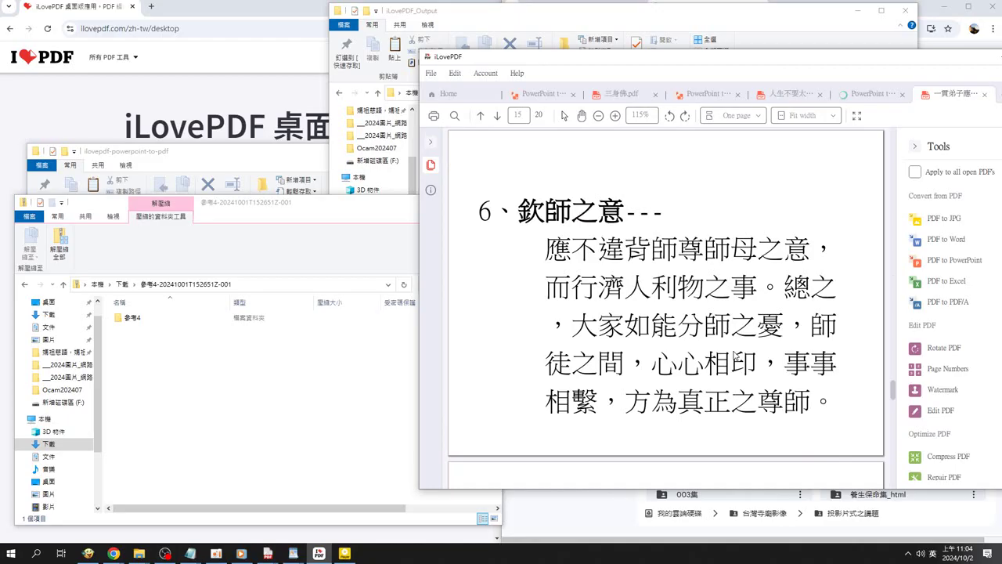
{"action": "scroll", "coordinate": [735, 356], "scroll_direction": "down", "scroll_amount": 5}
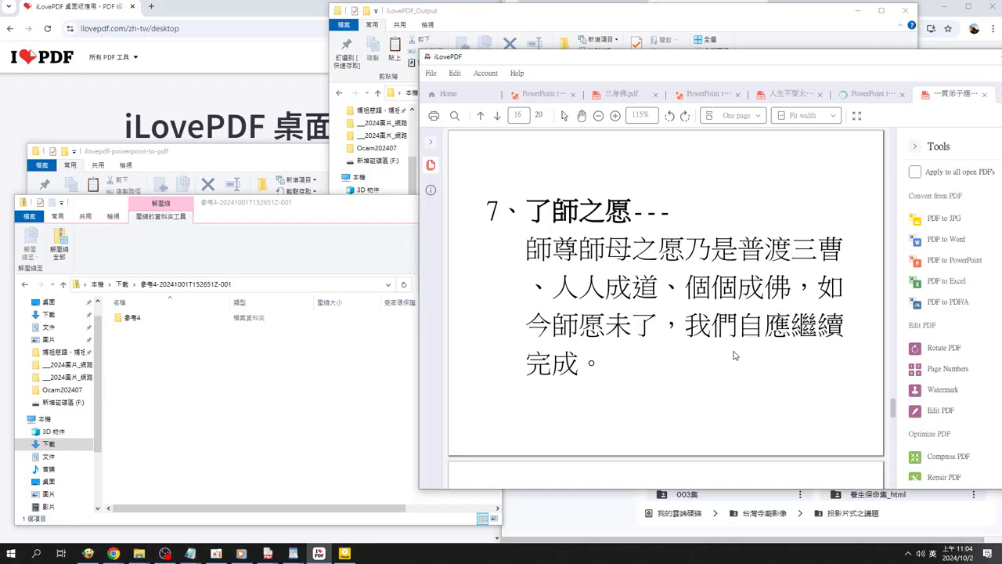
{"action": "scroll", "coordinate": [735, 356], "scroll_direction": "down", "scroll_amount": 5}
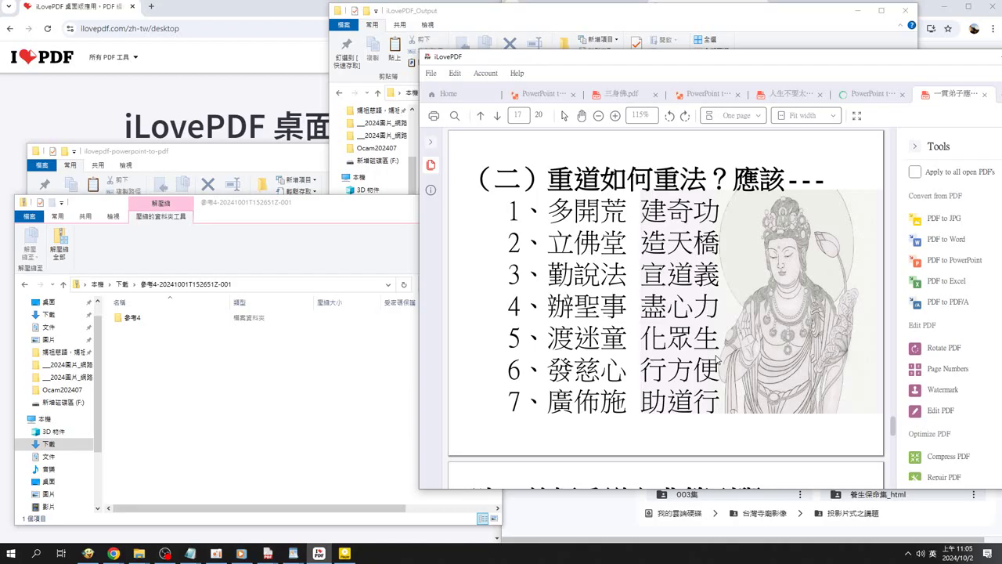
Scroll from page 17 to the final page 20, the 恩師慈語 slide
{"action": "scroll", "coordinate": [716, 359], "scroll_direction": "down", "scroll_amount": 1}
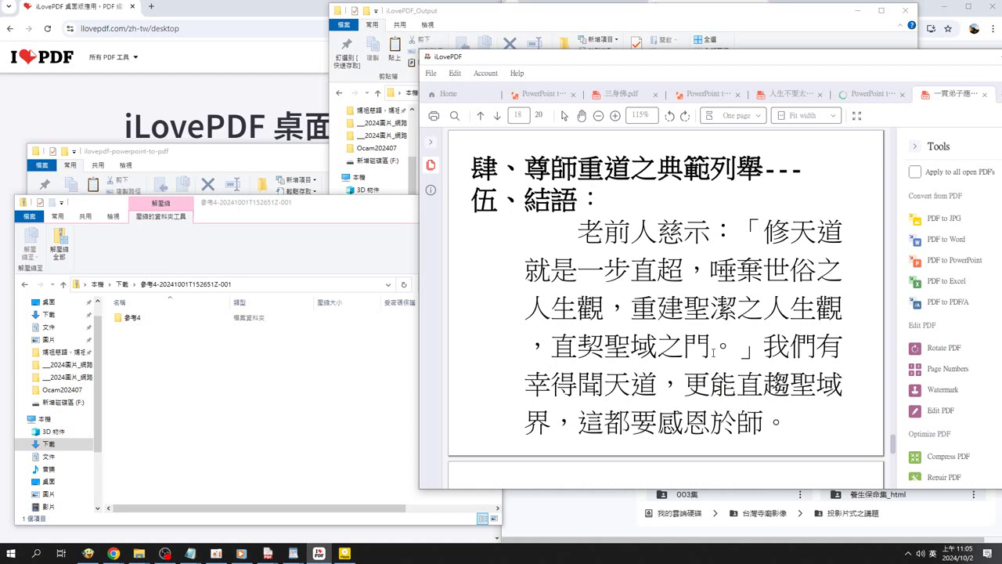
{"action": "scroll", "coordinate": [713, 351], "scroll_direction": "down", "scroll_amount": 1}
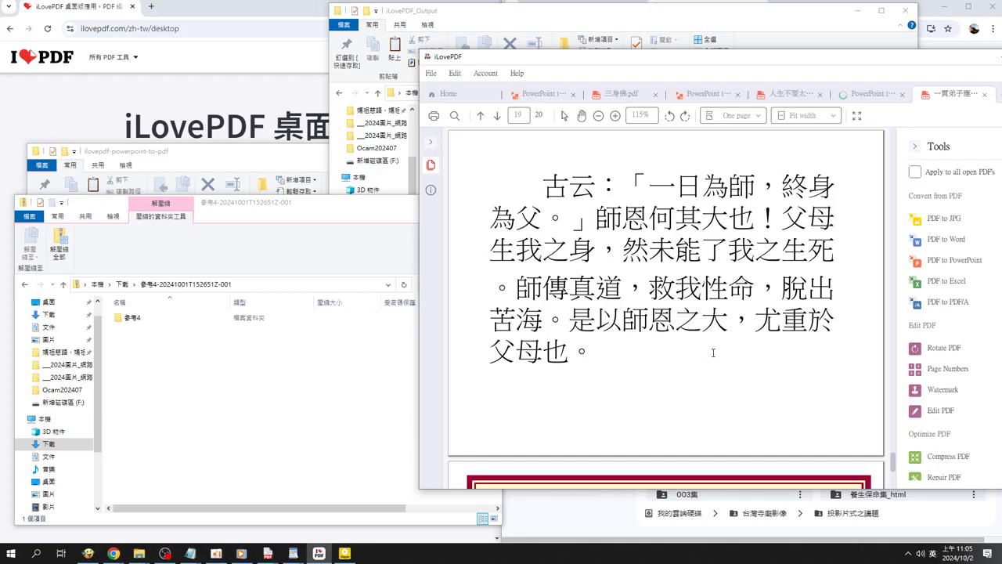
{"action": "scroll", "coordinate": [713, 353], "scroll_direction": "down", "scroll_amount": 1}
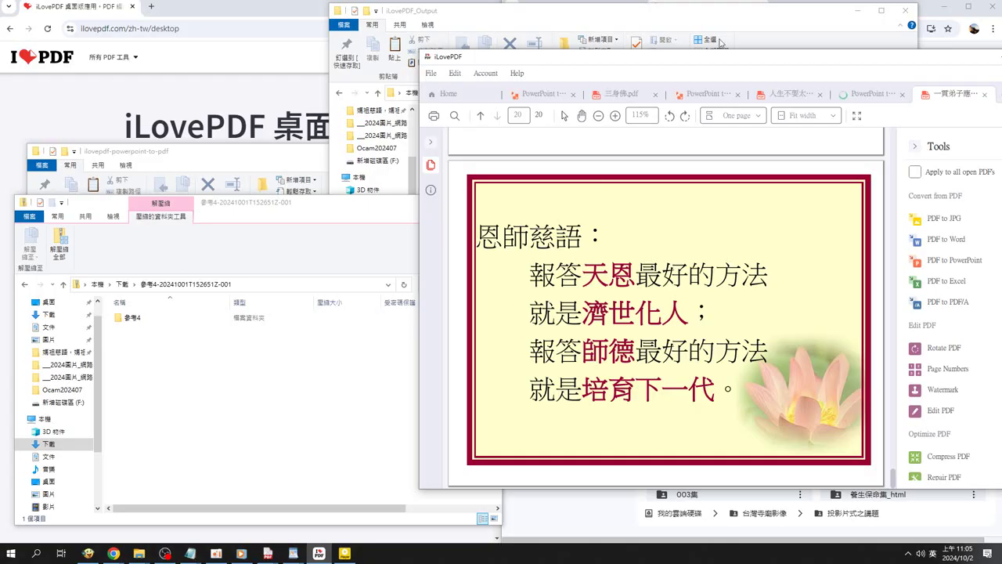
{"action": "left_click_drag", "start_coordinate": [745, 49], "coordinate": [692, 337]}
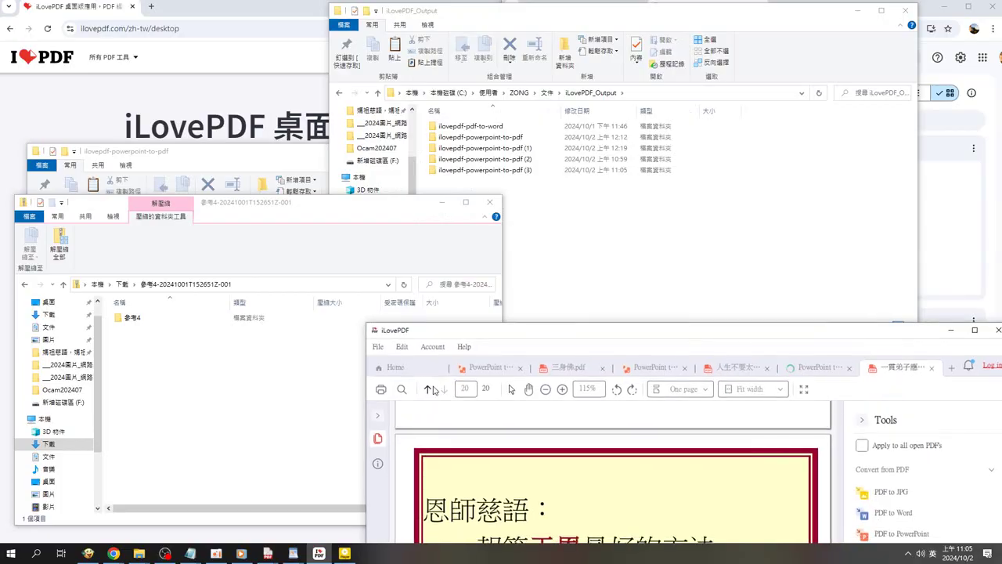
{"action": "left_click", "coordinate": [819, 367]}
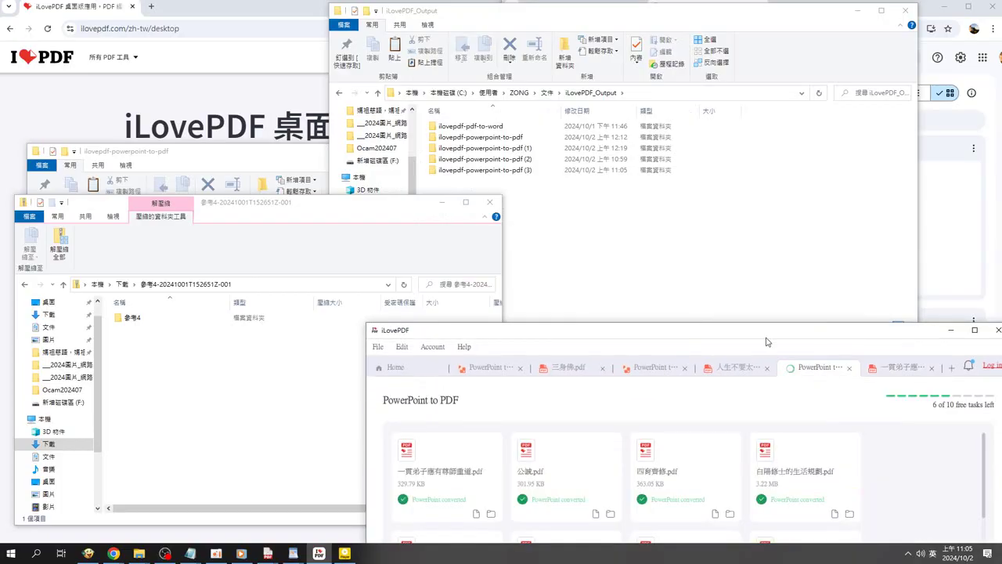
{"action": "left_click_drag", "start_coordinate": [767, 335], "coordinate": [758, 129]}
{"action": "scroll", "coordinate": [795, 345], "scroll_direction": "down", "scroll_amount": 1}
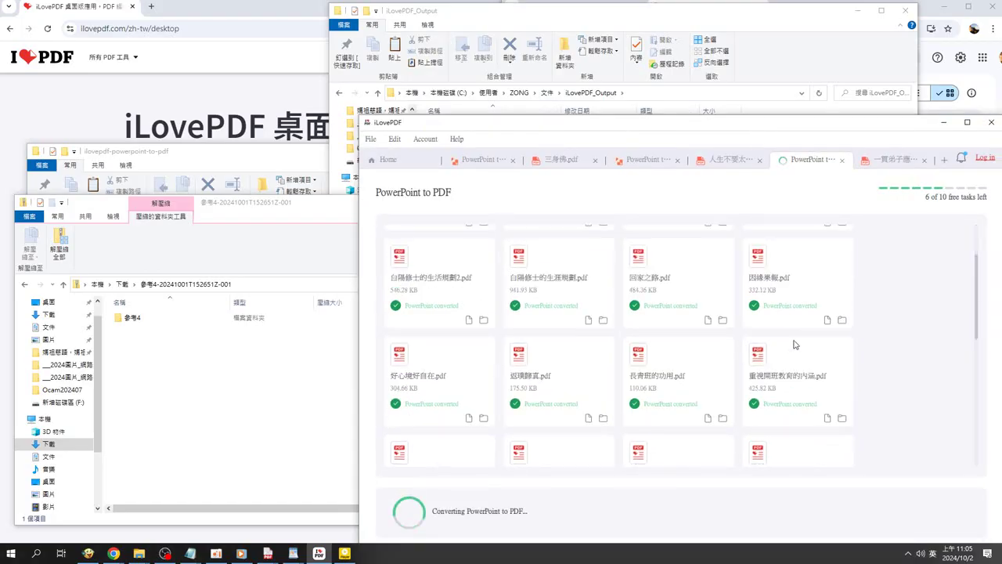
{"action": "scroll", "coordinate": [781, 345], "scroll_direction": "down", "scroll_amount": 3}
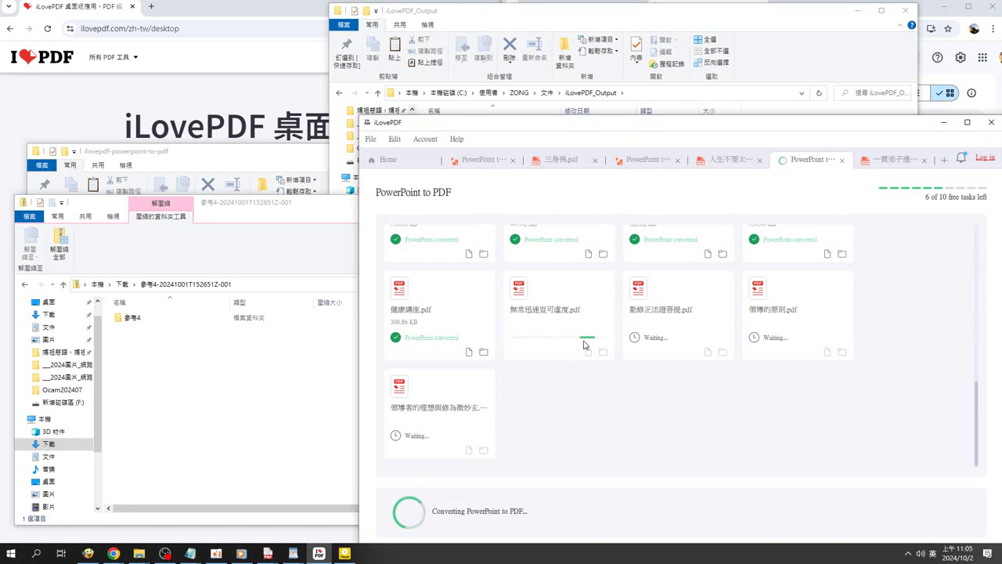
{"action": "scroll", "coordinate": [648, 354], "scroll_direction": "up", "scroll_amount": 2}
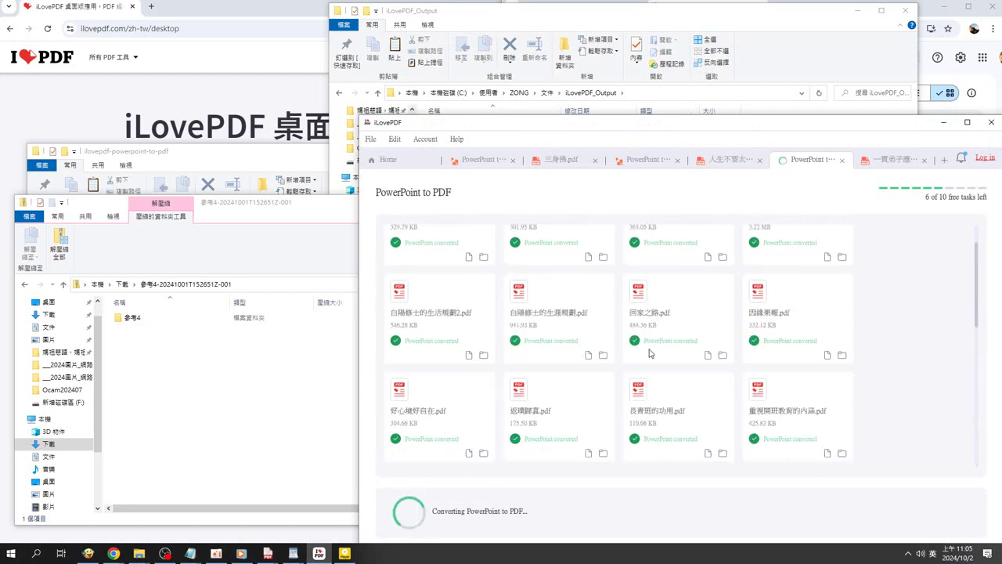
{"action": "scroll", "coordinate": [674, 345], "scroll_direction": "up", "scroll_amount": 5}
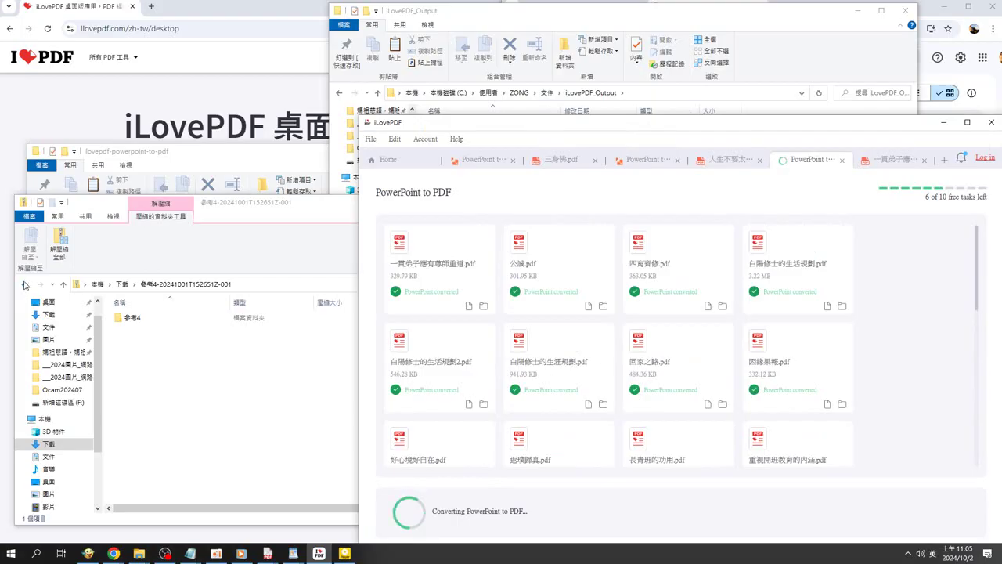
Return to Downloads, open the 參考6-20241001T152702Z-001 archive and copy its 參考6 folder
{"action": "left_click", "coordinate": [25, 284]}
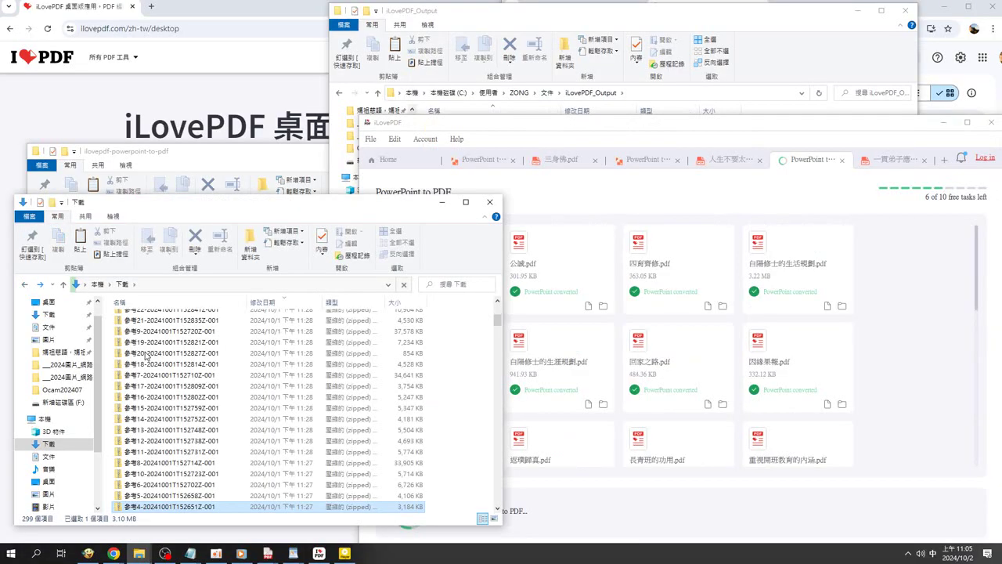
{"action": "left_click", "coordinate": [159, 486]}
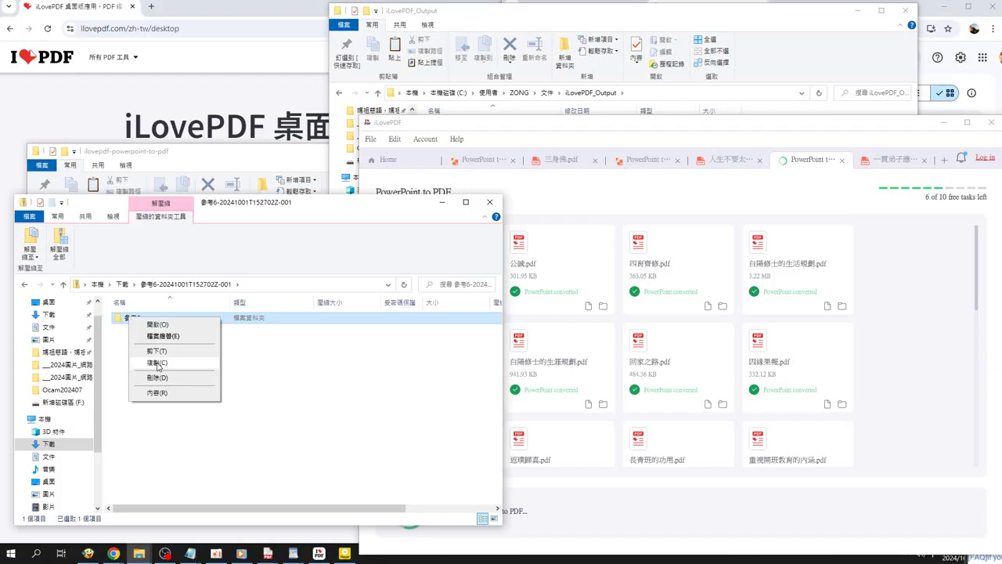
{"action": "left_click", "coordinate": [157, 364]}
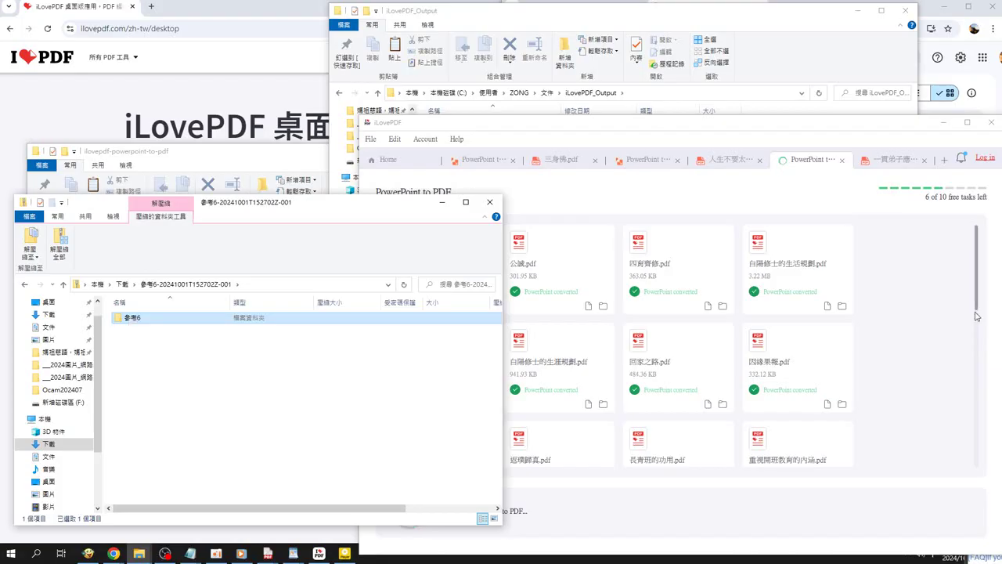
{"action": "left_click", "coordinate": [975, 316]}
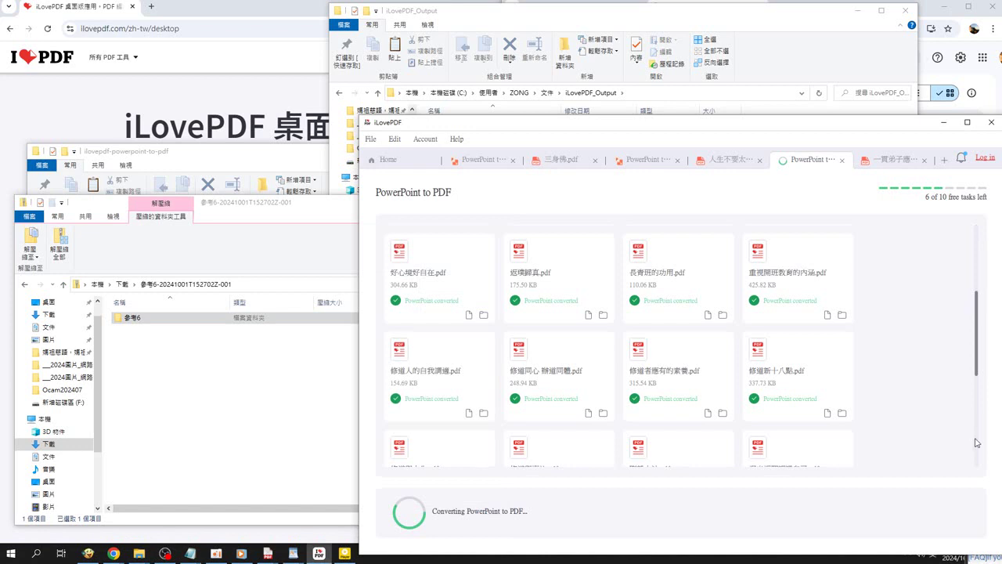
Scroll to the bottom of the 參考4 results to confirm every slideshow converted successfully
{"action": "scroll", "coordinate": [978, 438], "scroll_direction": "down", "scroll_amount": 4}
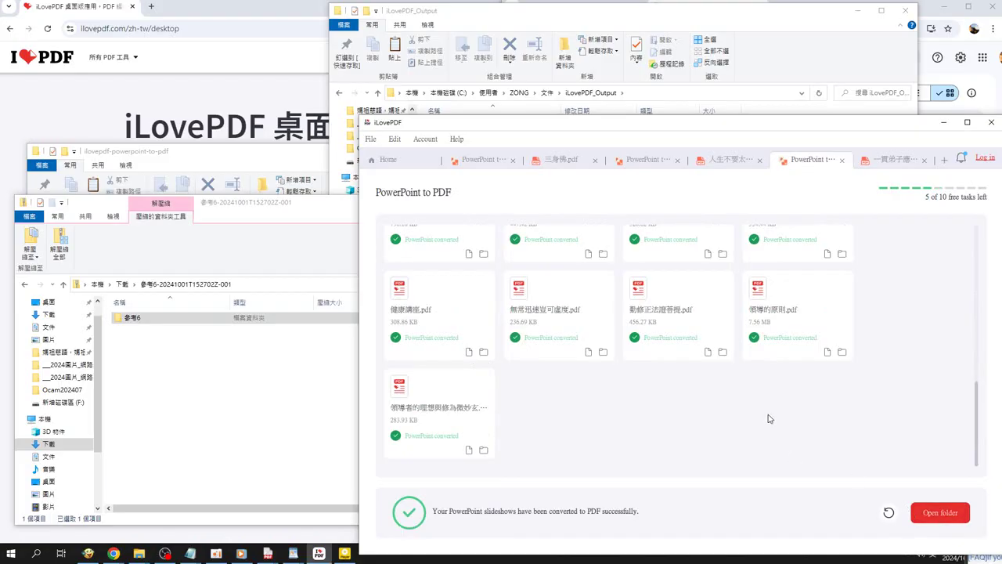
Inspect the 25 PDFs in the ilovepdf-powerpoint-to-pdf (3) folder, then close that window
{"action": "left_click", "coordinate": [483, 451]}
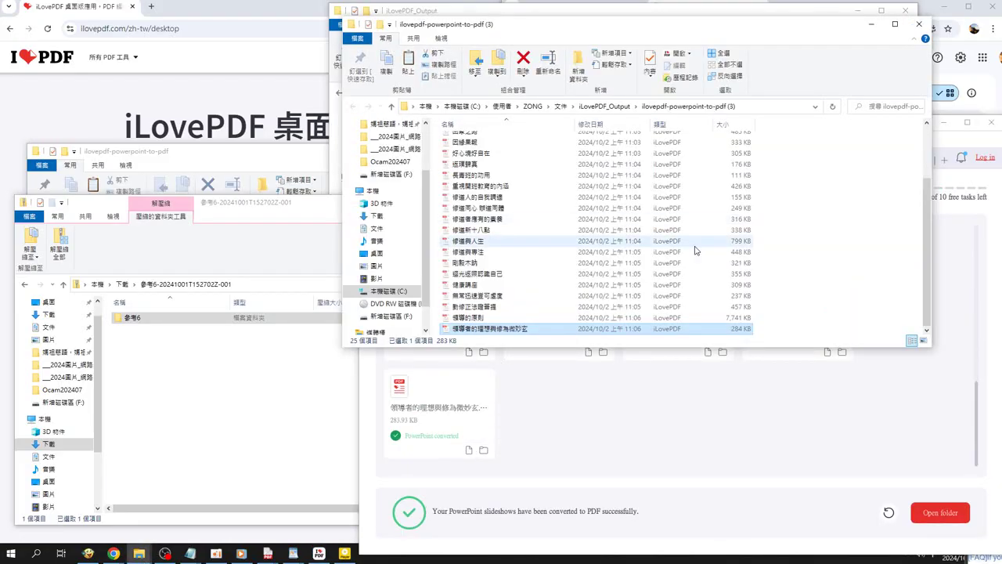
{"action": "scroll", "coordinate": [726, 258], "scroll_direction": "up", "scroll_amount": 1}
{"action": "scroll", "coordinate": [730, 274], "scroll_direction": "up", "scroll_amount": 1}
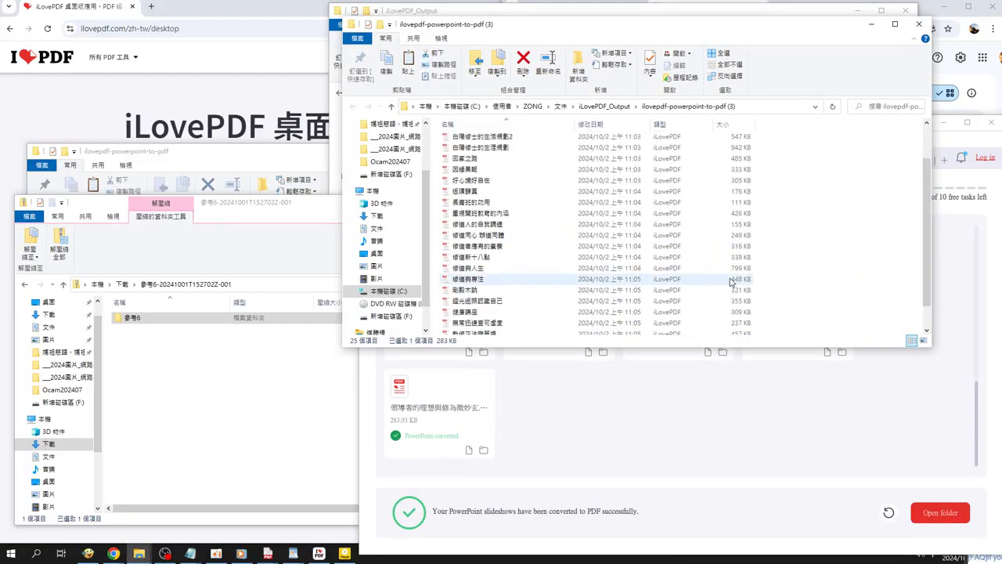
{"action": "scroll", "coordinate": [733, 282], "scroll_direction": "up", "scroll_amount": 1}
{"action": "scroll", "coordinate": [731, 231], "scroll_direction": "down", "scroll_amount": 2}
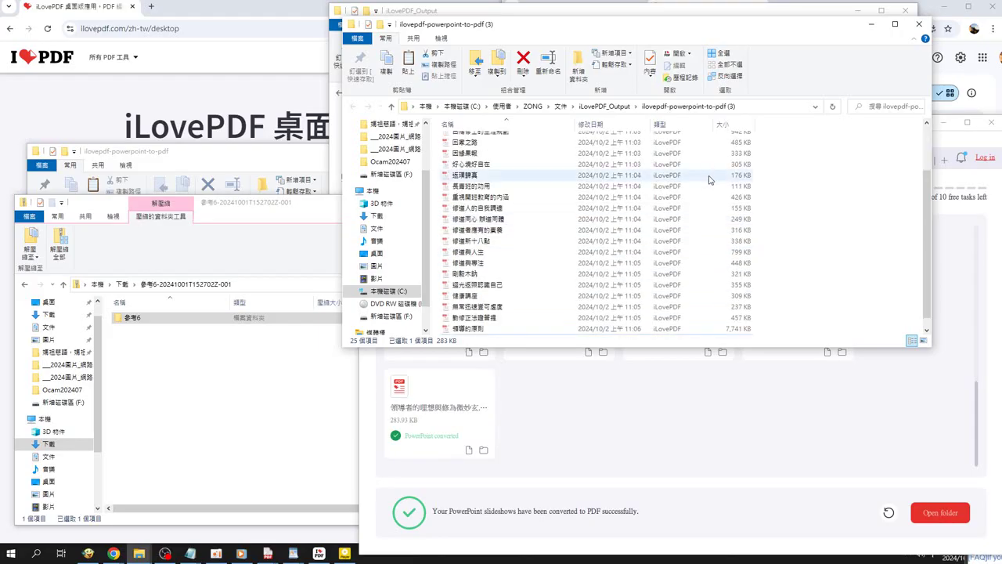
{"action": "left_click", "coordinate": [392, 108]}
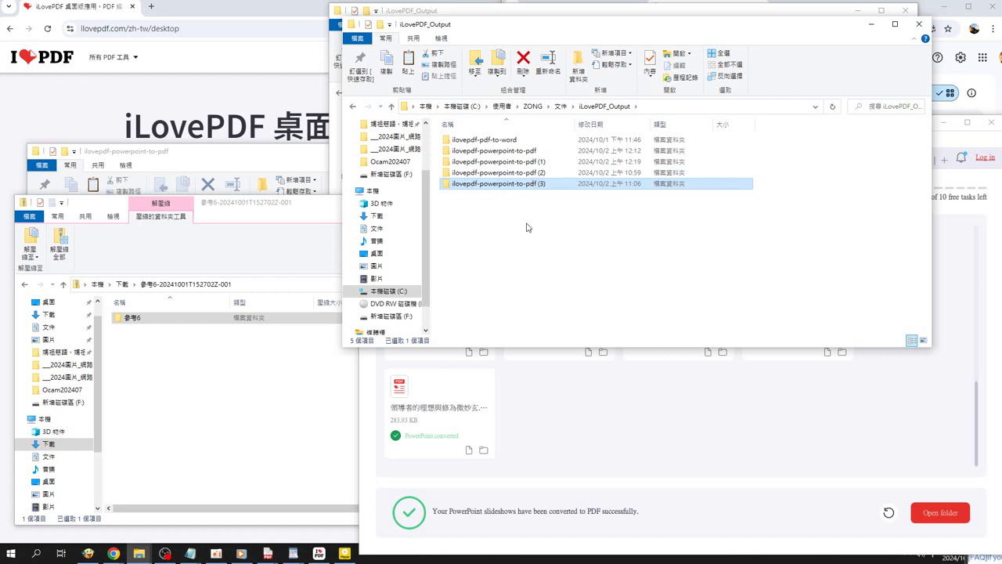
{"action": "left_click", "coordinate": [933, 521]}
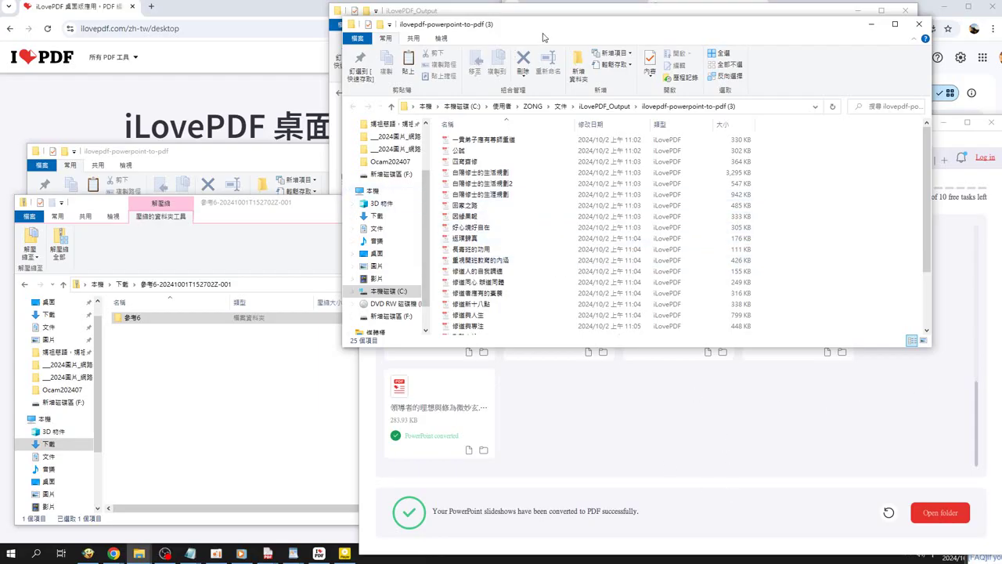
{"action": "left_click", "coordinate": [920, 23]}
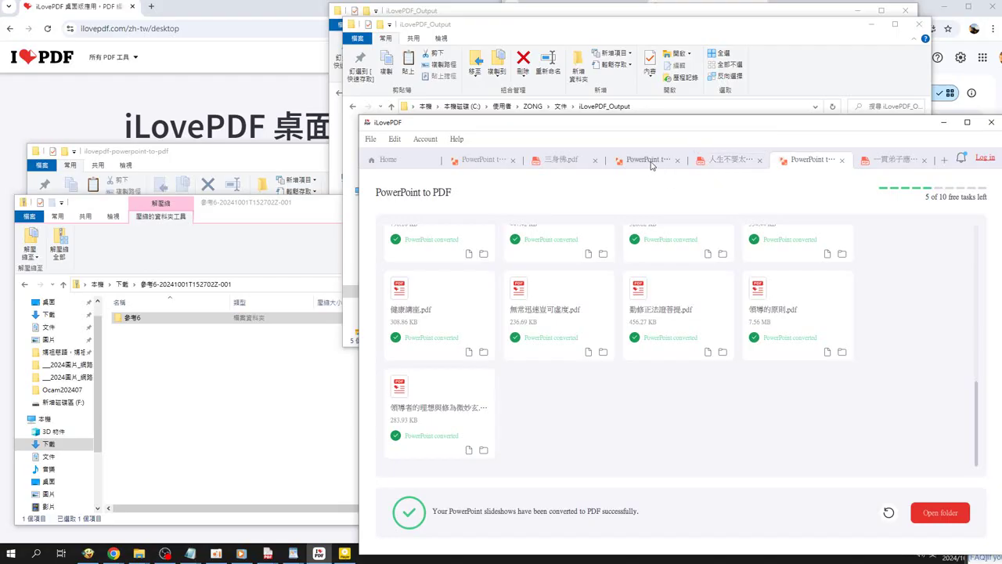
Return to Home and start a new PowerPoint to PDF task from the Tools page
{"action": "left_click", "coordinate": [401, 160]}
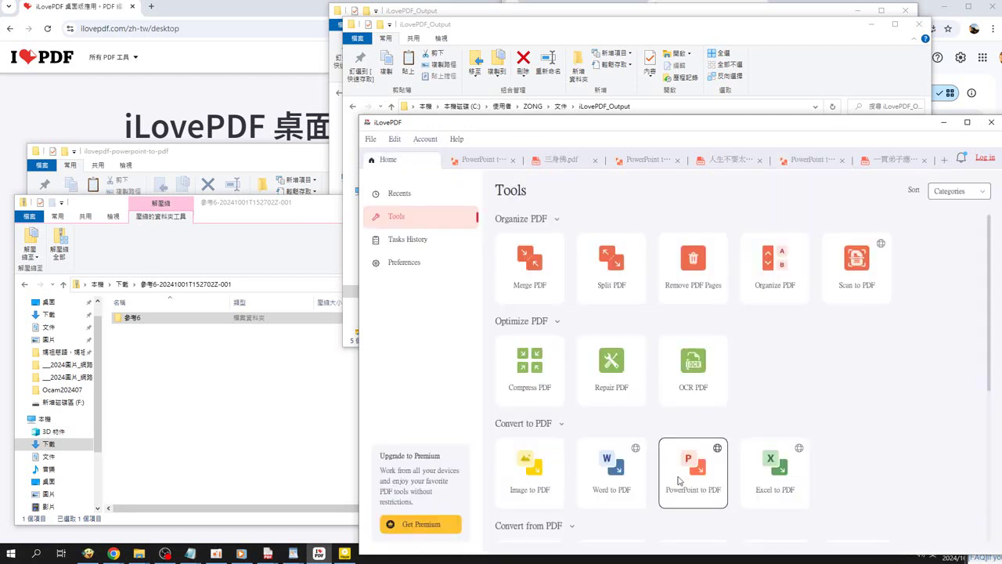
{"action": "scroll", "coordinate": [680, 477], "scroll_direction": "down", "scroll_amount": 1}
{"action": "scroll", "coordinate": [699, 451], "scroll_direction": "down", "scroll_amount": 1}
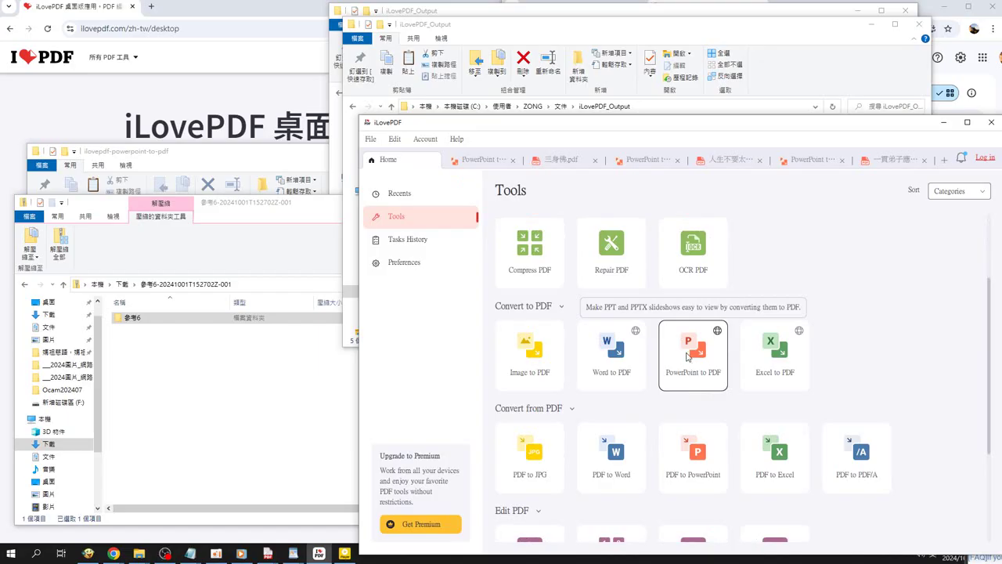
{"action": "left_click", "coordinate": [690, 359]}
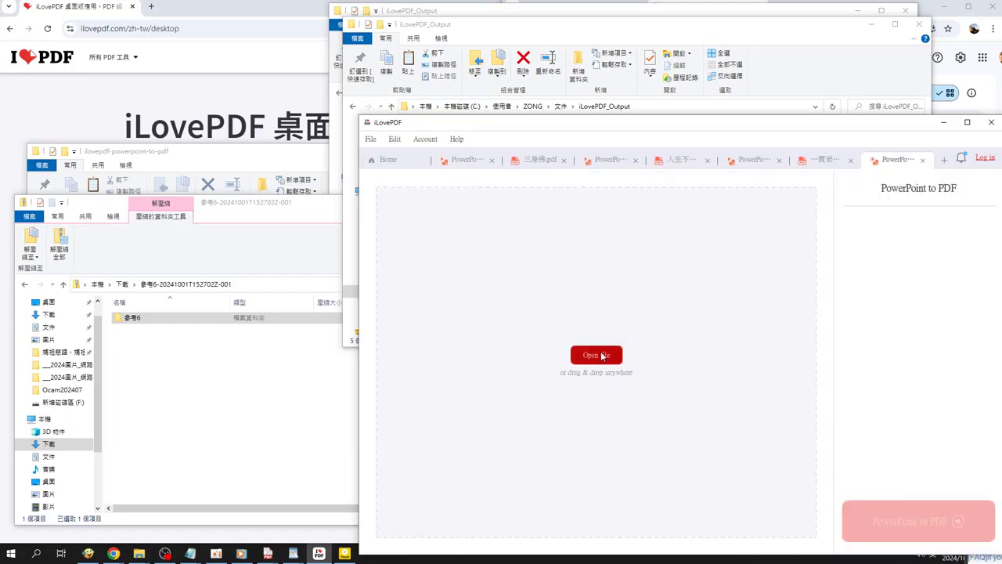
In the file picker, paste the copied 參考6 folder into the parent folder of reference folders
{"action": "left_click", "coordinate": [602, 356]}
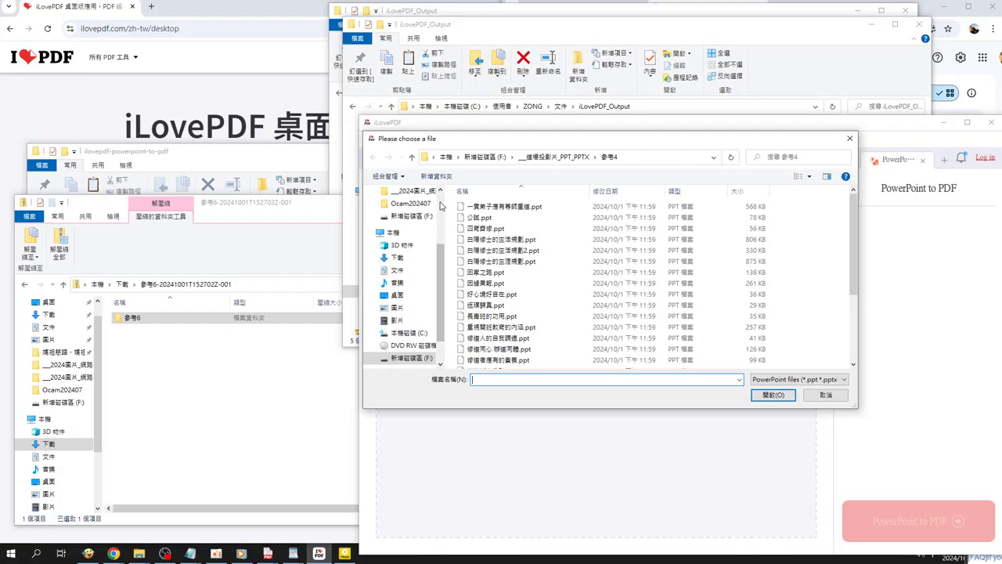
{"action": "left_click", "coordinate": [412, 157]}
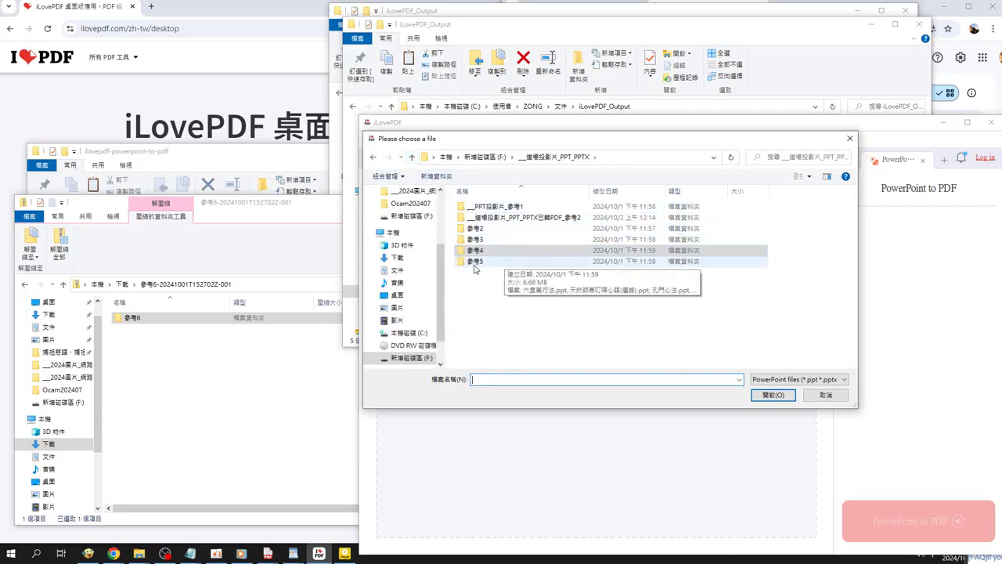
{"action": "right_click", "coordinate": [472, 288]}
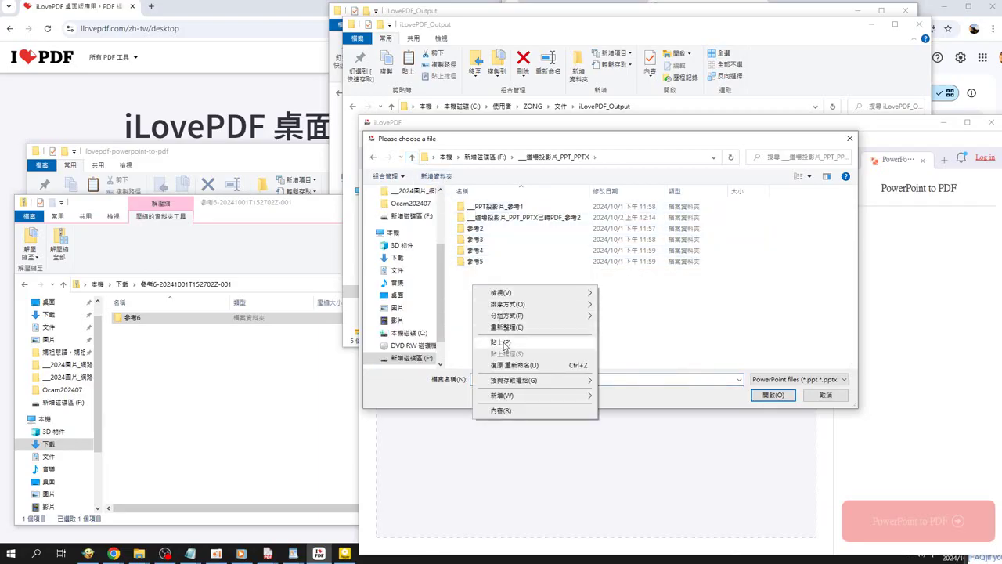
{"action": "left_click", "coordinate": [505, 346]}
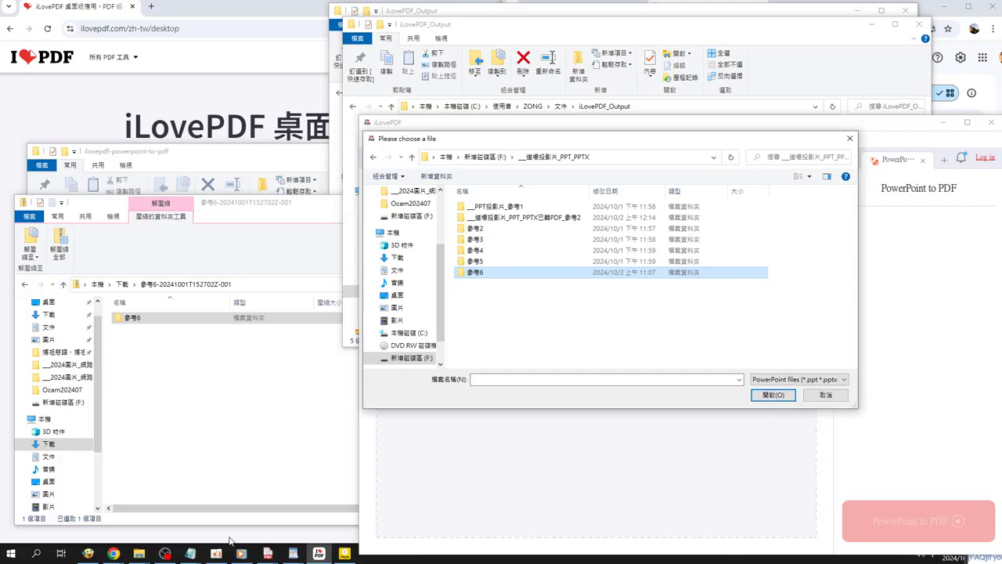
Select every slideshow in the 參考5 folder and load them into the task
{"action": "left_click", "coordinate": [476, 299]}
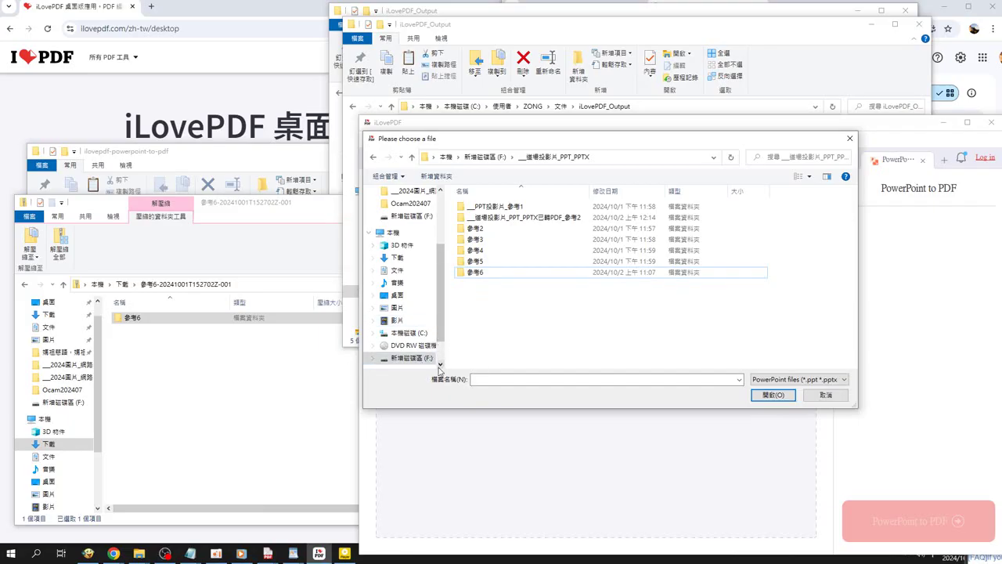
{"action": "double_click", "coordinate": [484, 261]}
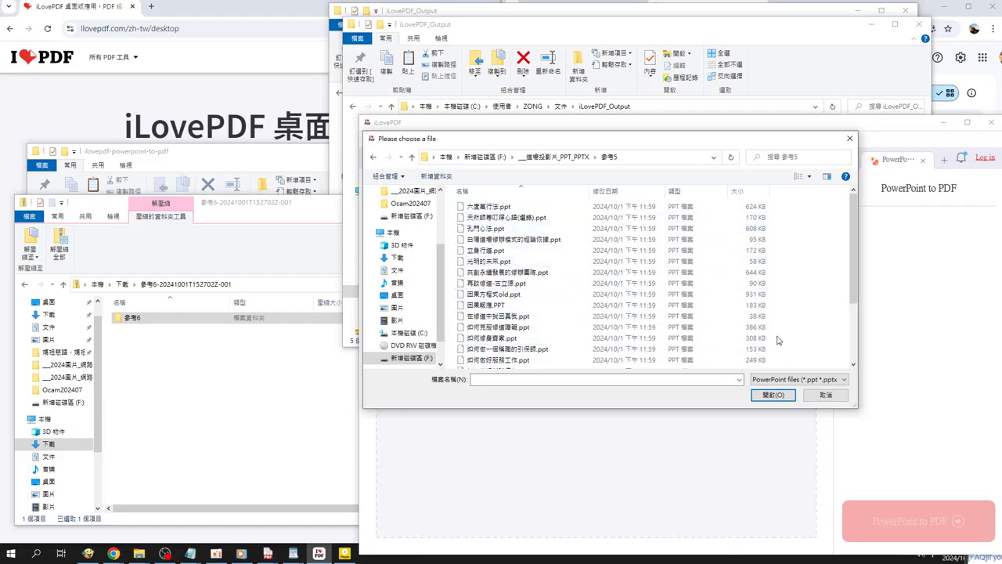
{"action": "key", "text": "ctrl+a"}
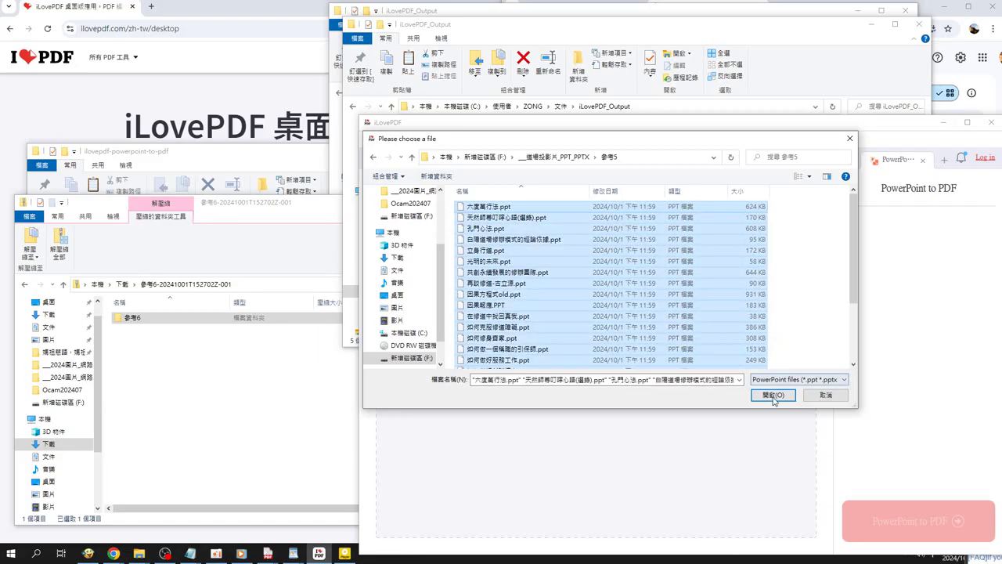
{"action": "left_click", "coordinate": [773, 395]}
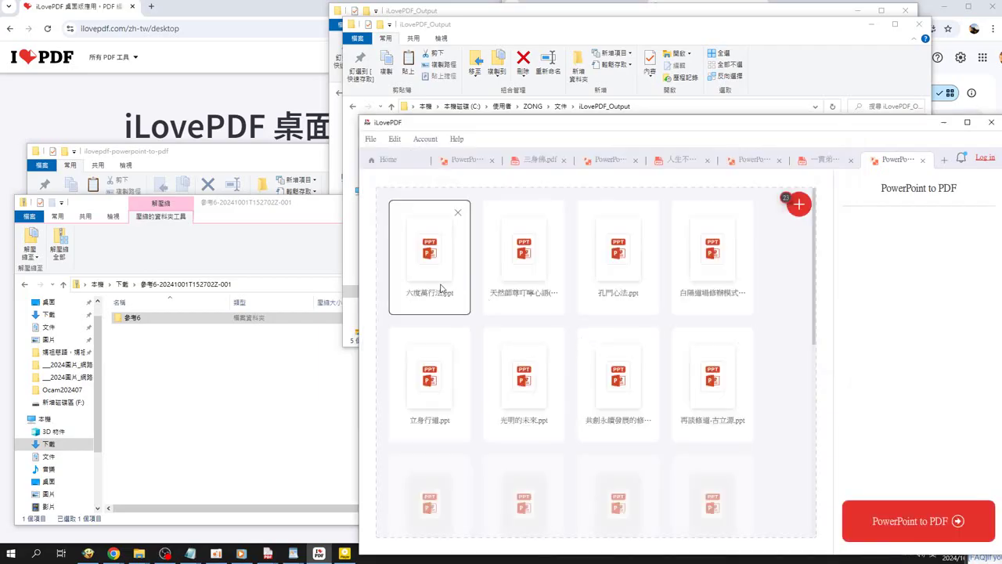
Start converting the queued 參考5 slideshows and scroll through the results as they finish
{"action": "left_click", "coordinate": [823, 160]}
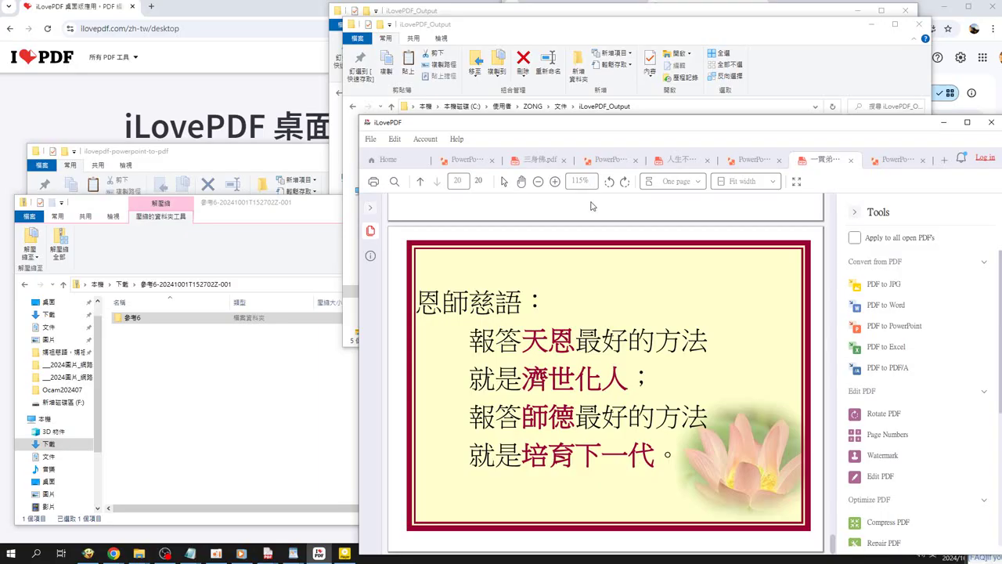
{"action": "left_click", "coordinate": [895, 160]}
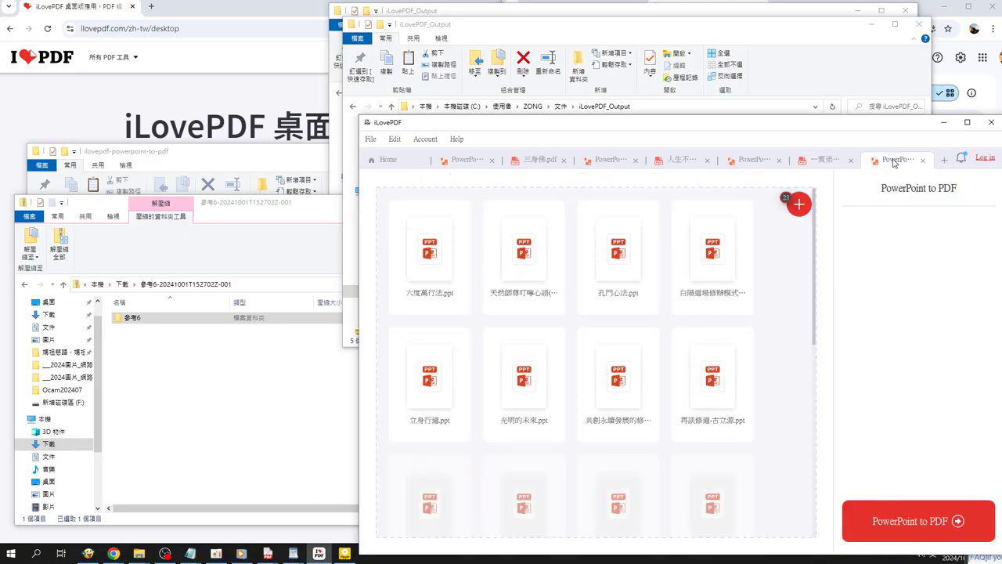
{"action": "left_click", "coordinate": [884, 529]}
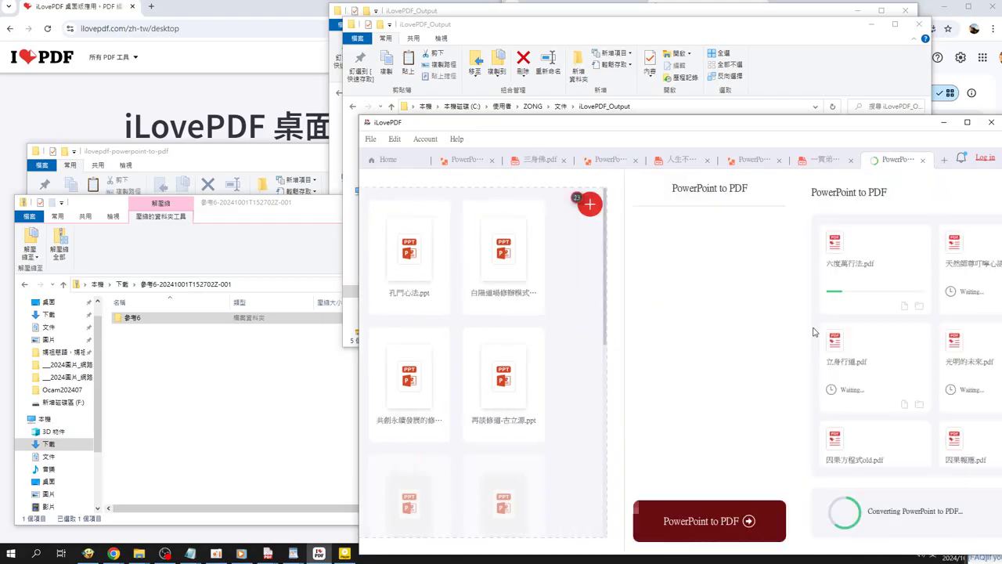
{"action": "mouse_move", "coordinate": [977, 343]}
{"action": "left_mouse_down"}
{"action": "mouse_move", "coordinate": [996, 459]}
{"action": "mouse_move", "coordinate": [1000, 296]}
{"action": "mouse_move", "coordinate": [999, 442]}
{"action": "left_mouse_up"}
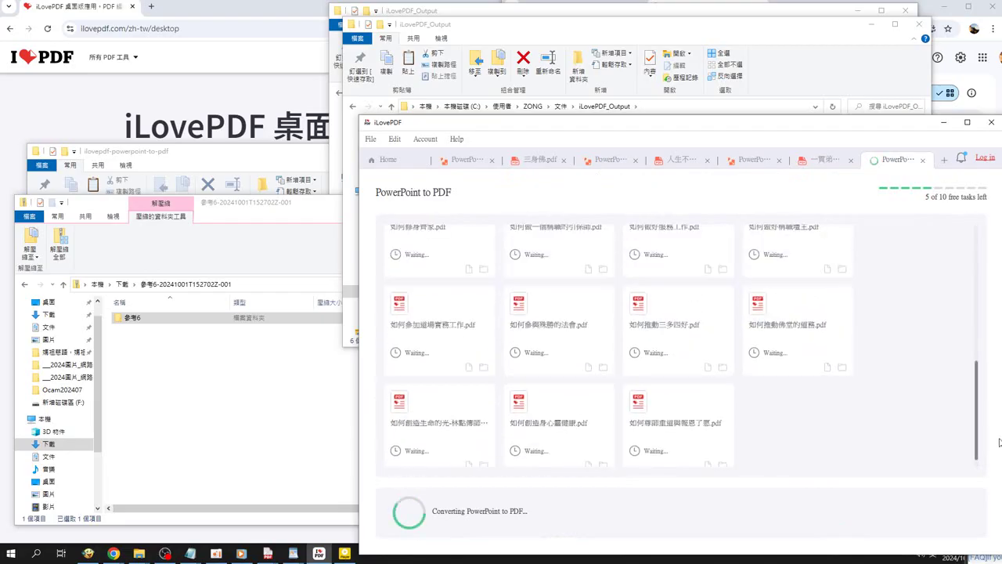
{"action": "left_click_drag", "start_coordinate": [1000, 443], "coordinate": [969, 238]}
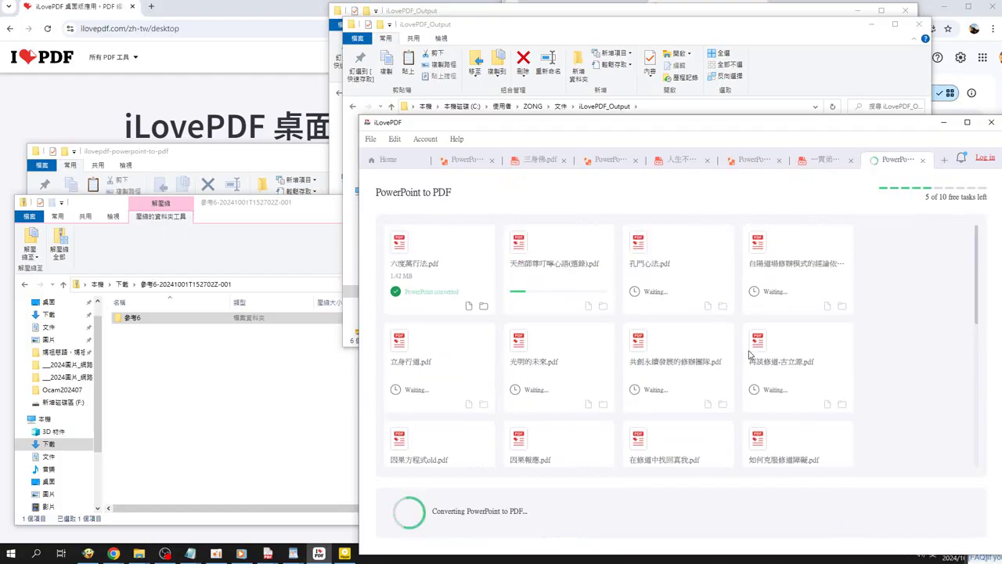
Open 六度萬行法.pdf and page through it to page 5, the 忍辱 slide
{"action": "left_click", "coordinate": [469, 307]}
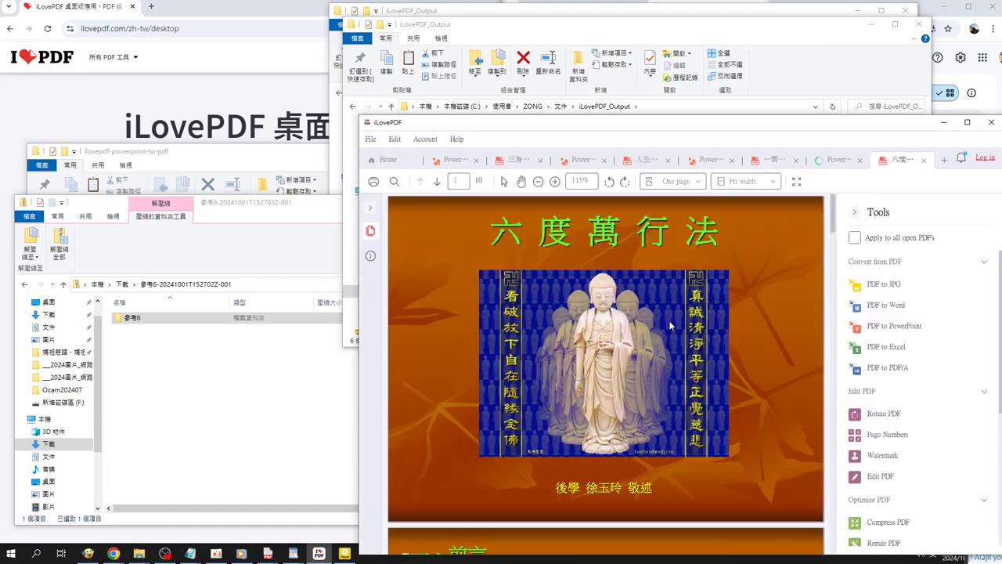
{"action": "scroll", "coordinate": [721, 316], "scroll_direction": "down", "scroll_amount": 4}
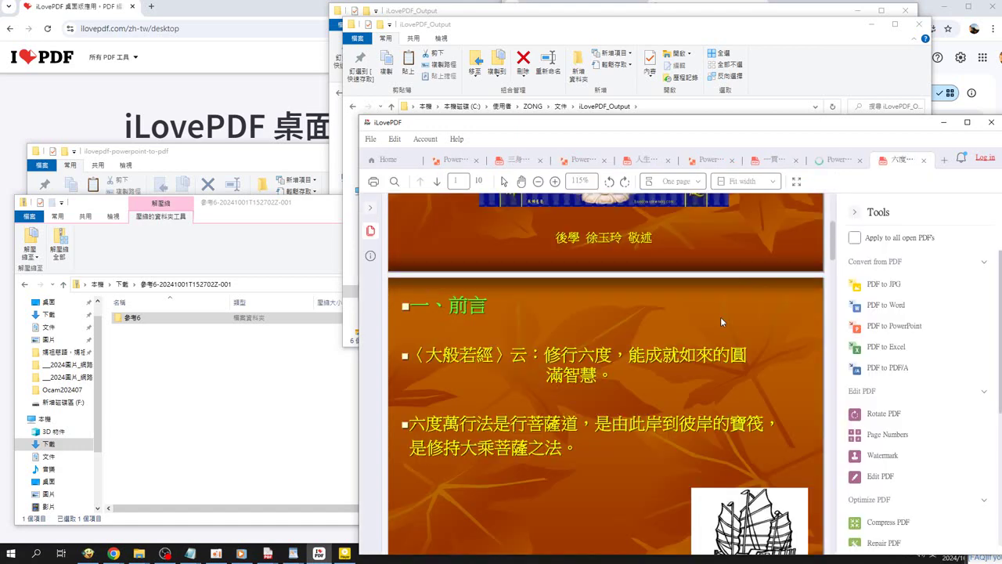
{"action": "scroll", "coordinate": [720, 317], "scroll_direction": "up", "scroll_amount": 4}
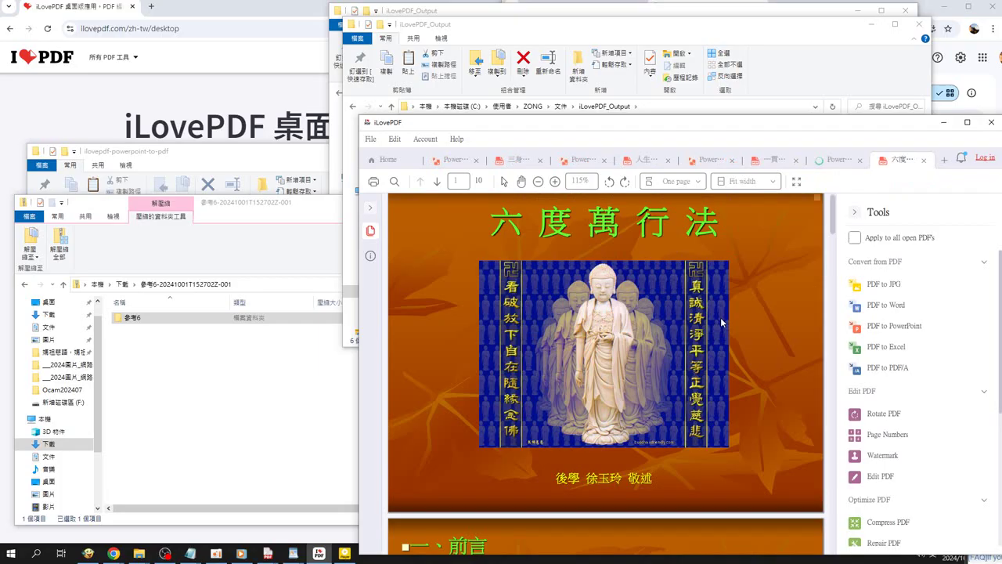
{"action": "scroll", "coordinate": [722, 322], "scroll_direction": "down", "scroll_amount": 2}
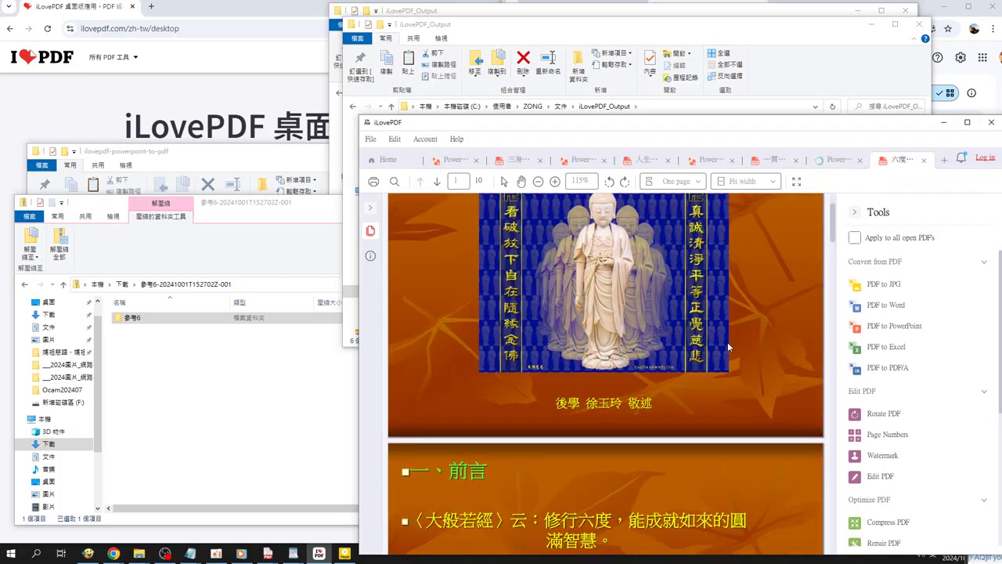
{"action": "scroll", "coordinate": [727, 341], "scroll_direction": "down", "scroll_amount": 2}
{"action": "scroll", "coordinate": [728, 344], "scroll_direction": "down", "scroll_amount": 4}
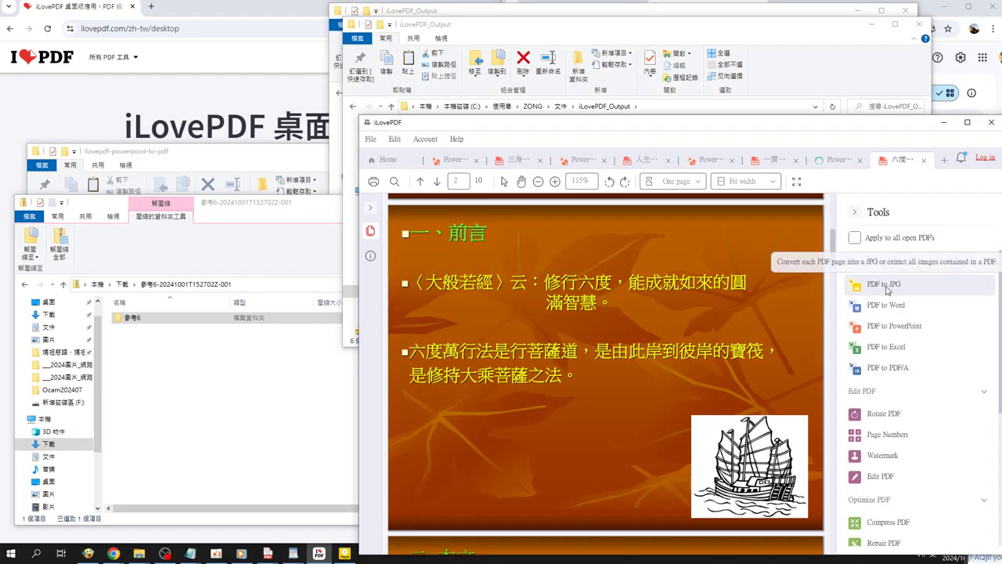
{"action": "key", "text": "Page_Down"}
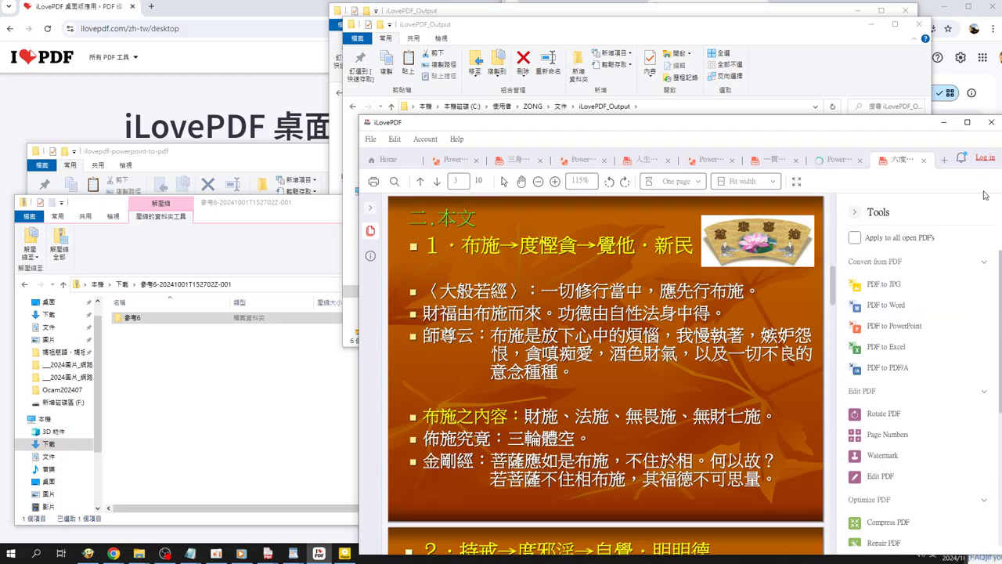
{"action": "key", "text": "Page_Down"}
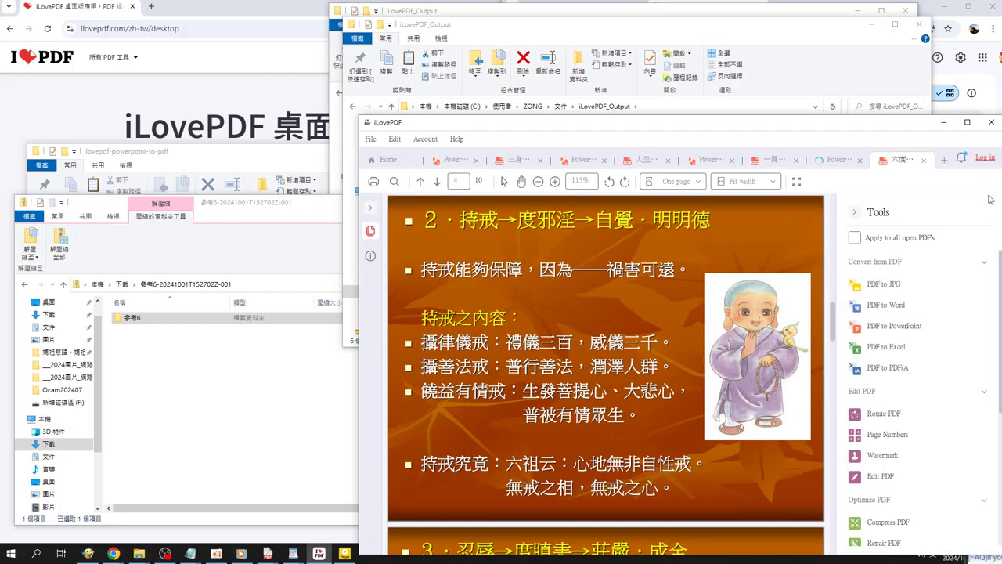
{"action": "key", "text": "Page_Down"}
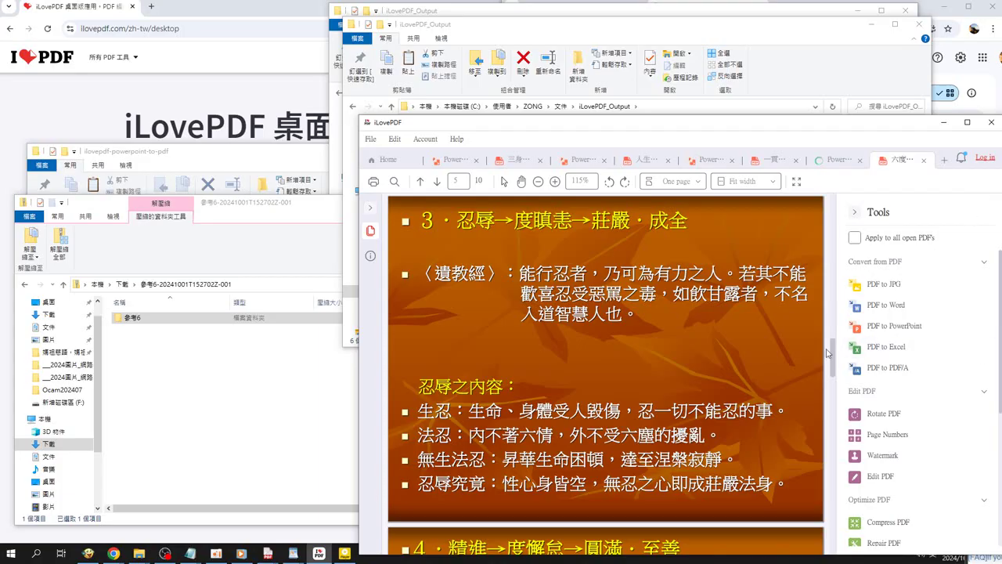
Scroll to the final page 10 三、結論 slide and show the page thumbnails sidebar
{"action": "scroll", "coordinate": [826, 353], "scroll_direction": "down", "scroll_amount": 3}
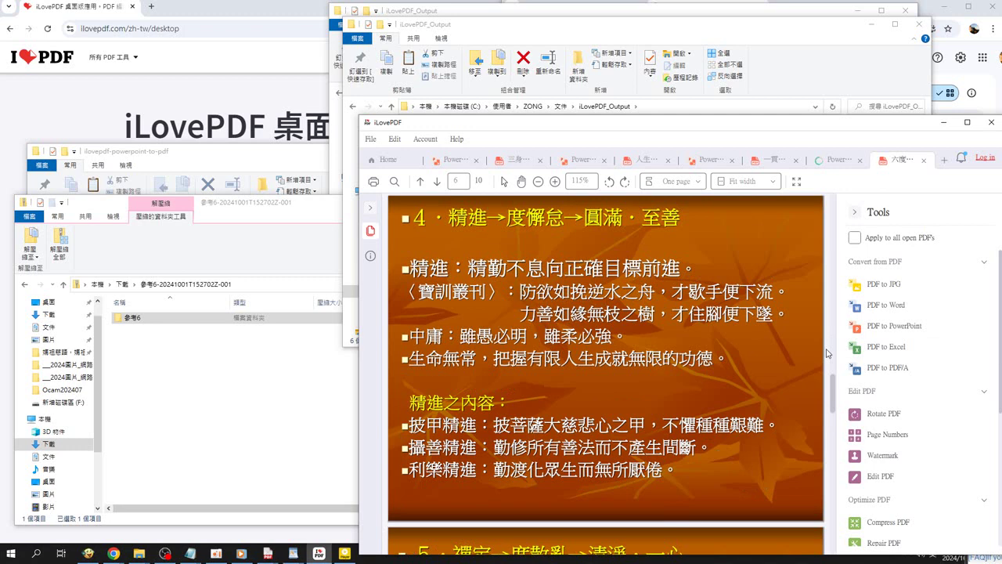
{"action": "scroll", "coordinate": [827, 353], "scroll_direction": "down", "scroll_amount": 3}
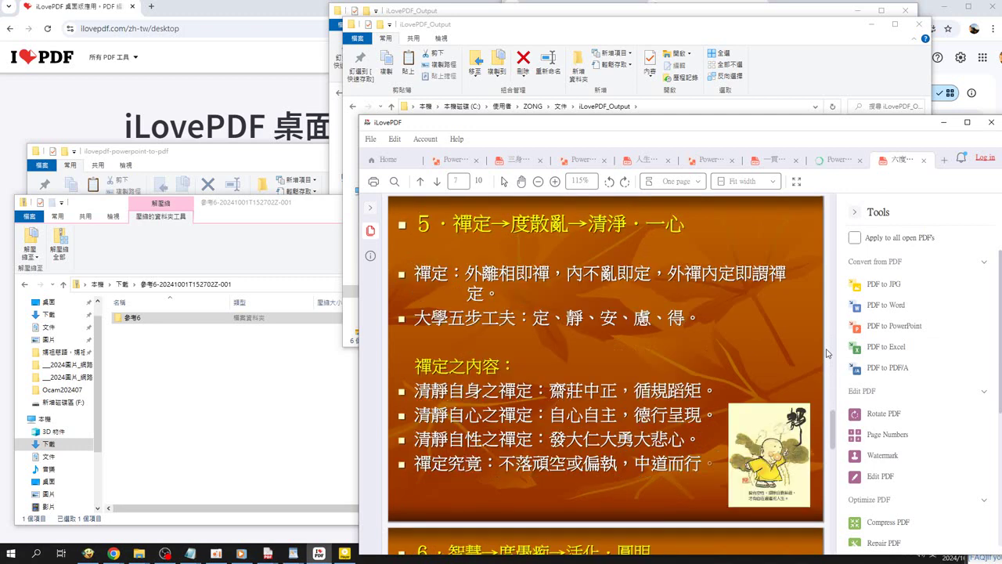
{"action": "scroll", "coordinate": [827, 353], "scroll_direction": "down", "scroll_amount": 3}
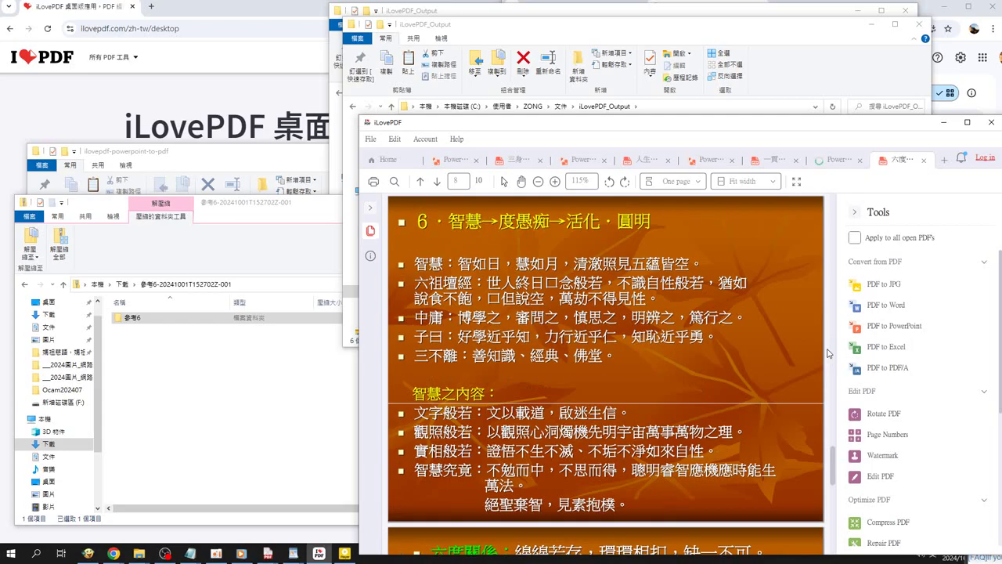
{"action": "scroll", "coordinate": [827, 353], "scroll_direction": "down", "scroll_amount": 3}
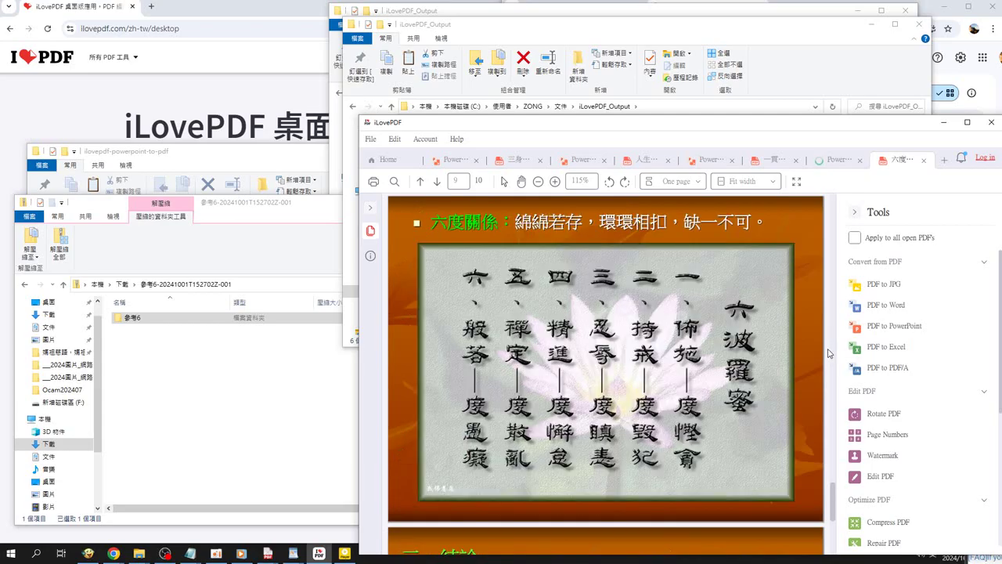
{"action": "scroll", "coordinate": [830, 353], "scroll_direction": "down", "scroll_amount": 3}
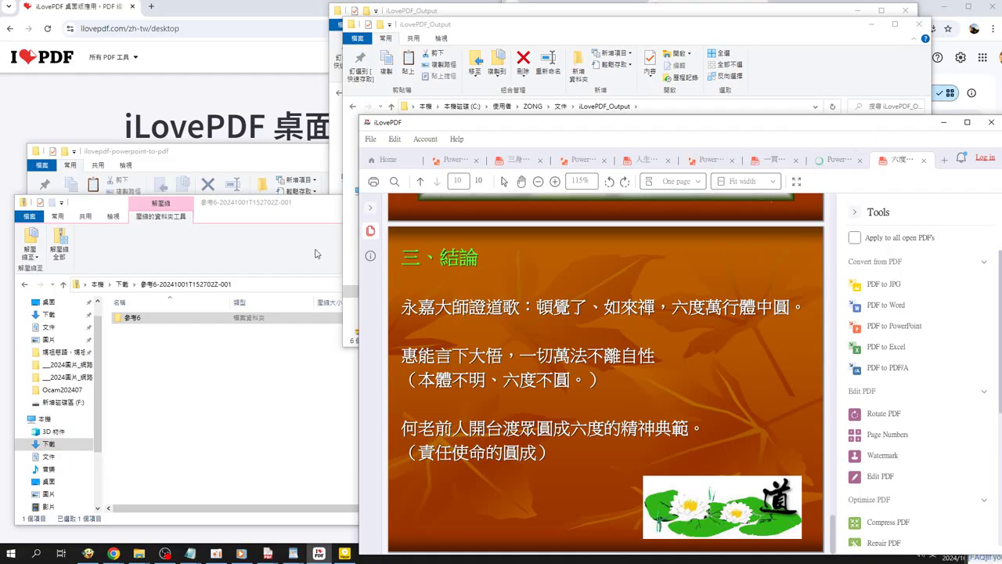
{"action": "left_click", "coordinate": [371, 234]}
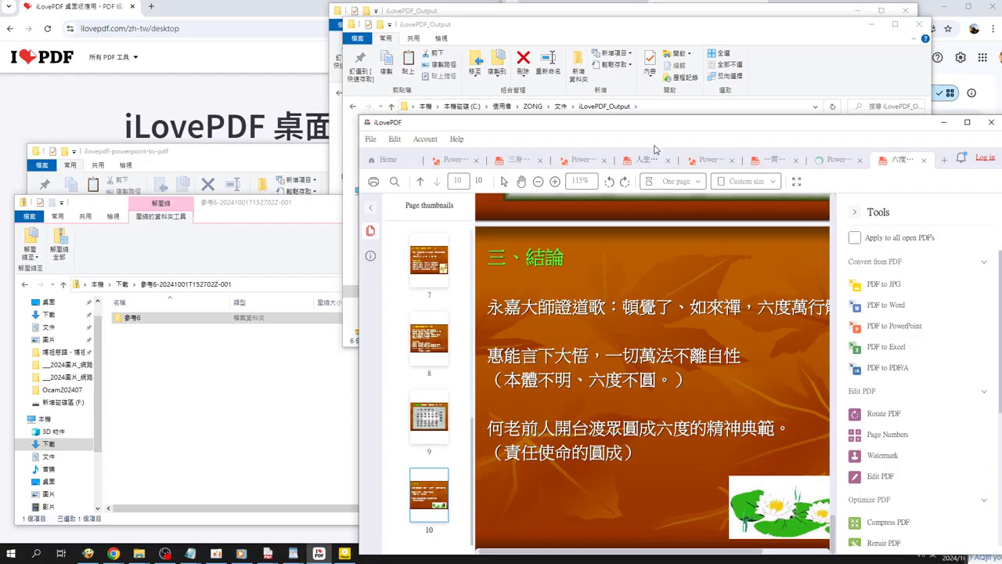
Switch back to the PowerPoint to PDF tab to check the batch conversion progress
{"action": "left_click", "coordinate": [832, 161]}
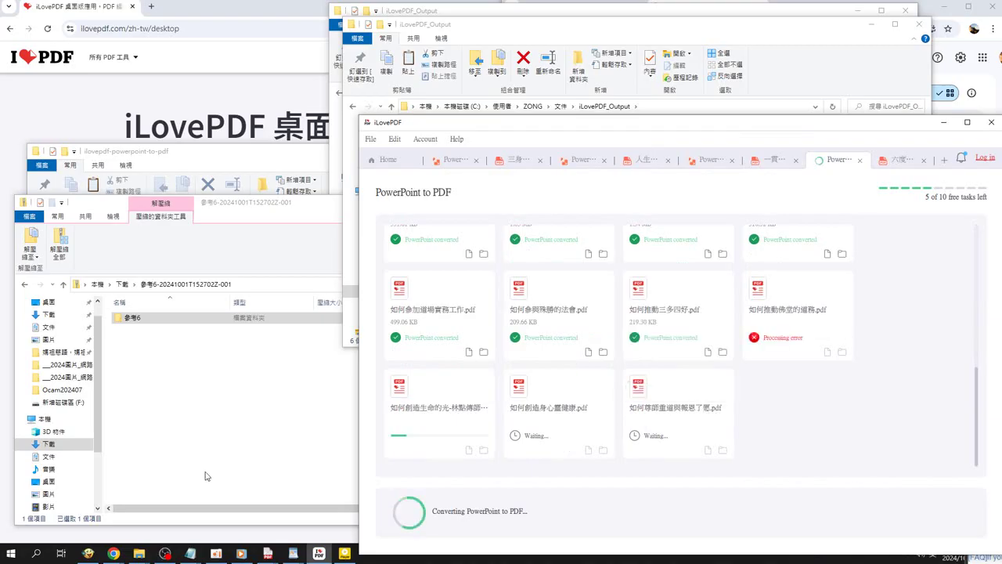
Bring the iLovePDF_Output Explorer window forward and select the ilovepdf-powerpoint-to-pdf (4) folder
{"action": "left_click", "coordinate": [139, 553]}
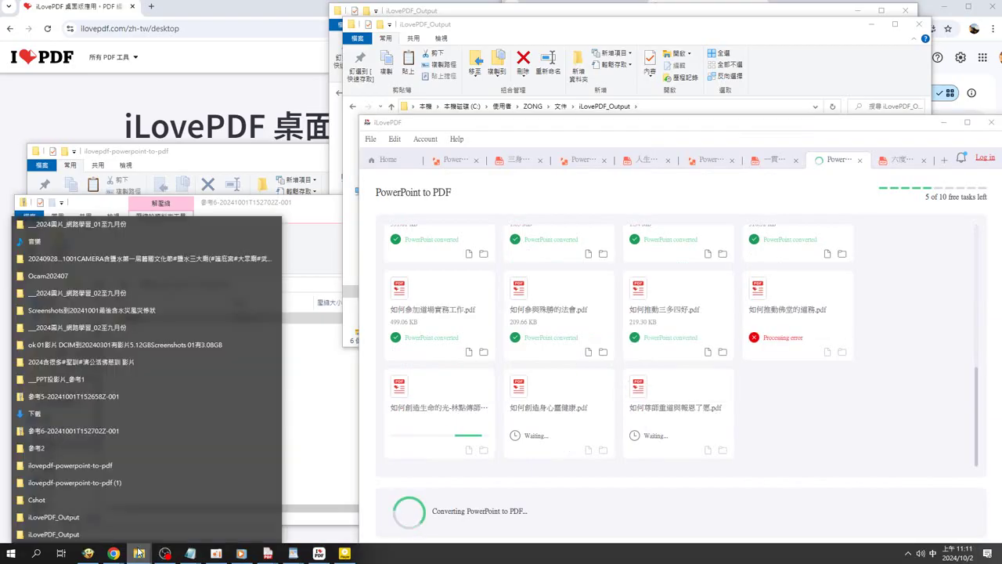
{"action": "mouse_move", "coordinate": [80, 533]}
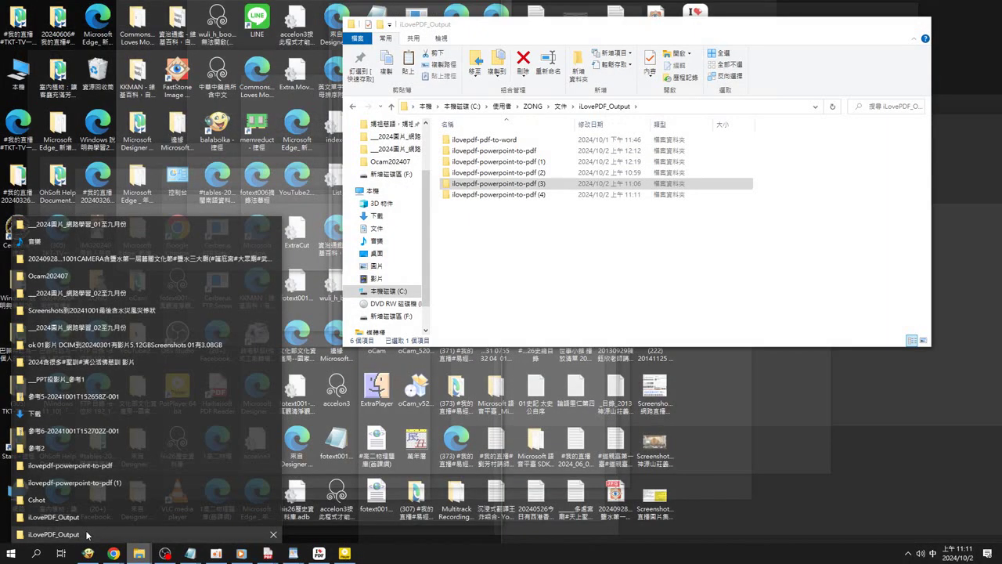
{"action": "left_click", "coordinate": [83, 534]}
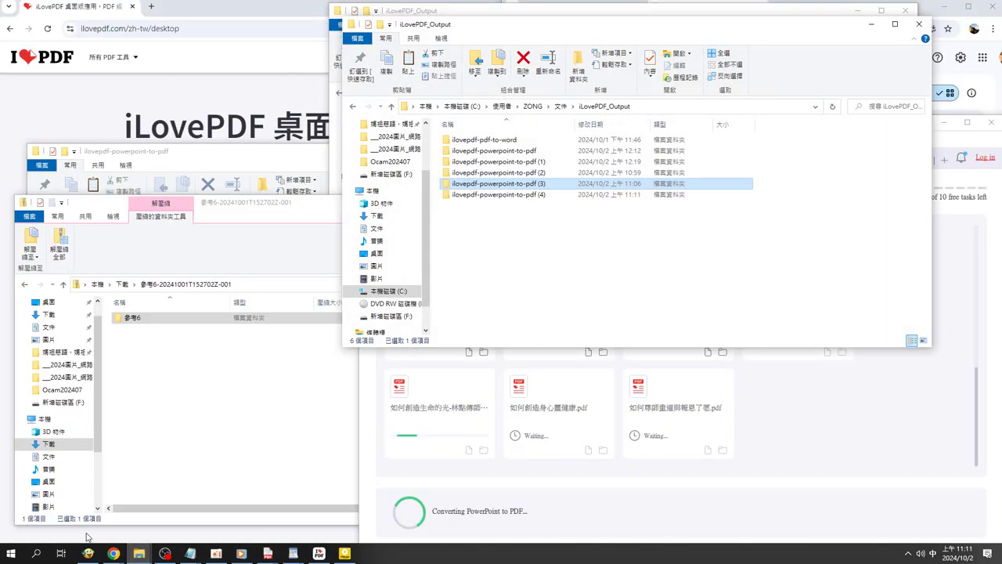
{"action": "left_click", "coordinate": [516, 196]}
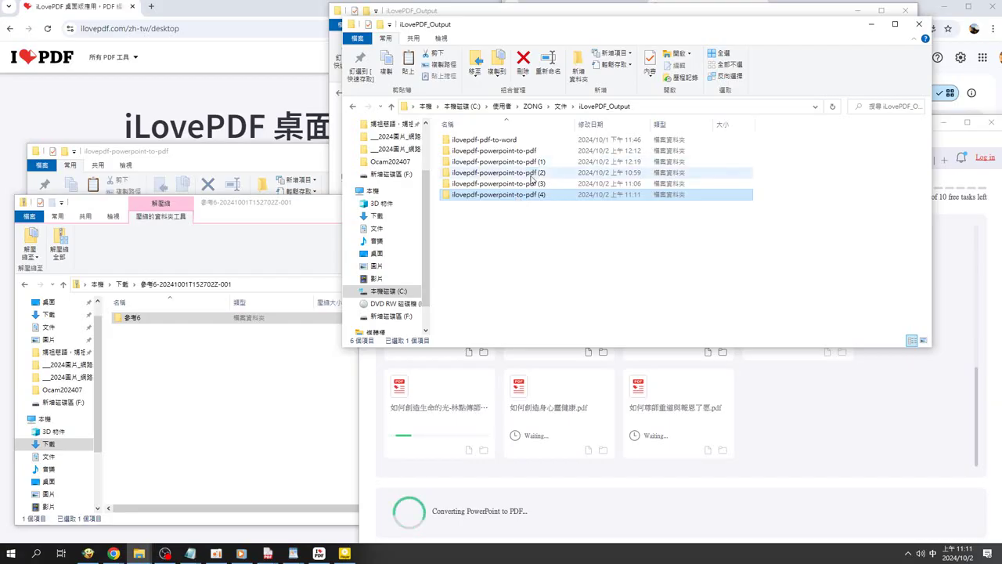
Look inside the ilovepdf-powerpoint-to-pdf (2), (3) and (4) folders, returning to iLovePDF_Output
{"action": "double_click", "coordinate": [531, 174]}
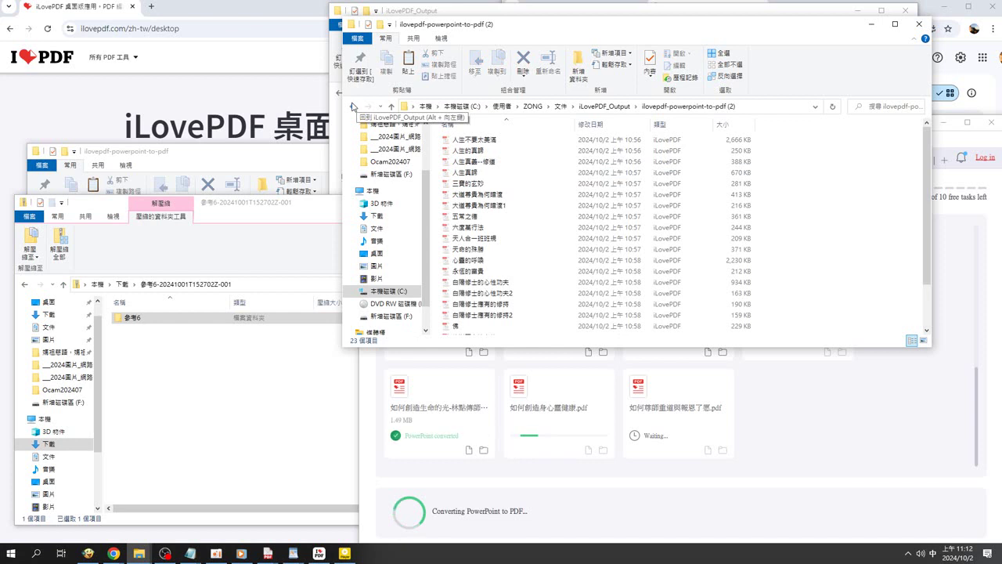
{"action": "left_click", "coordinate": [353, 106]}
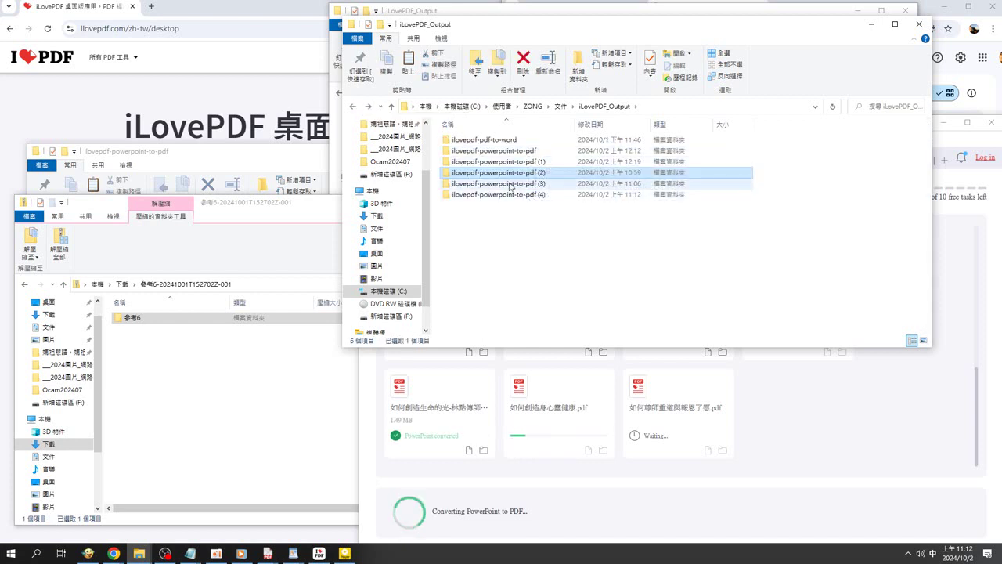
{"action": "double_click", "coordinate": [509, 184]}
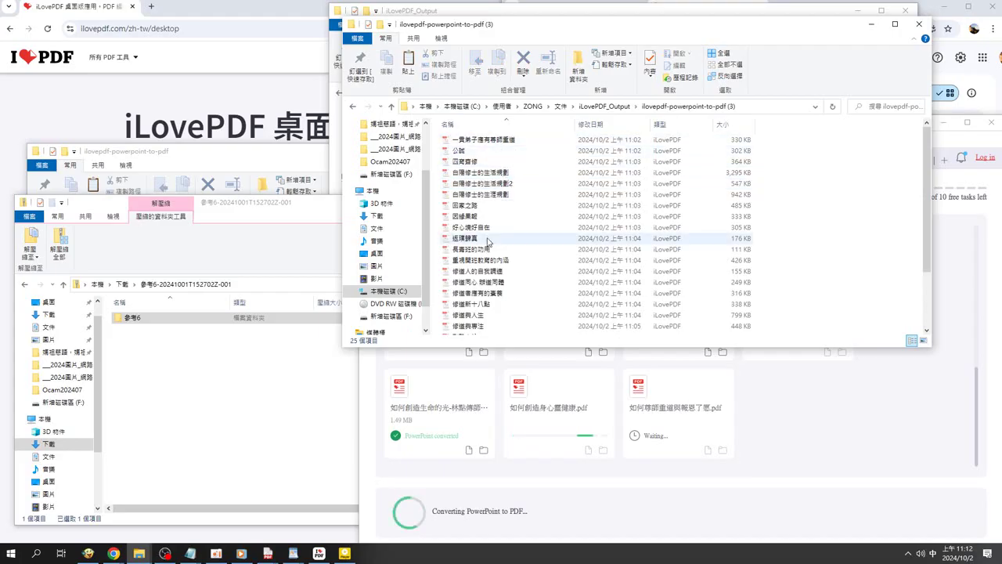
{"action": "key", "text": "alt+Up"}
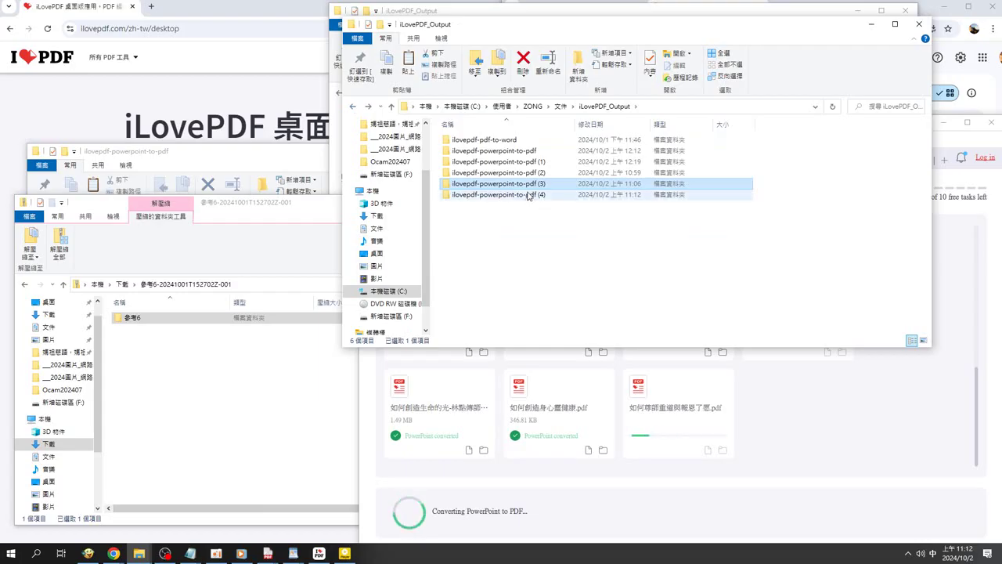
{"action": "double_click", "coordinate": [529, 195]}
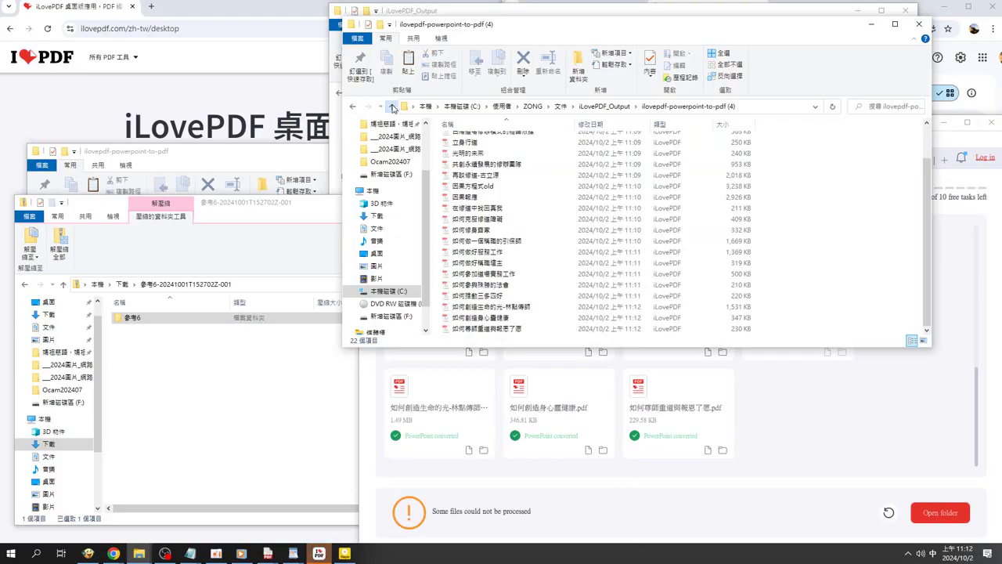
{"action": "left_click", "coordinate": [392, 107]}
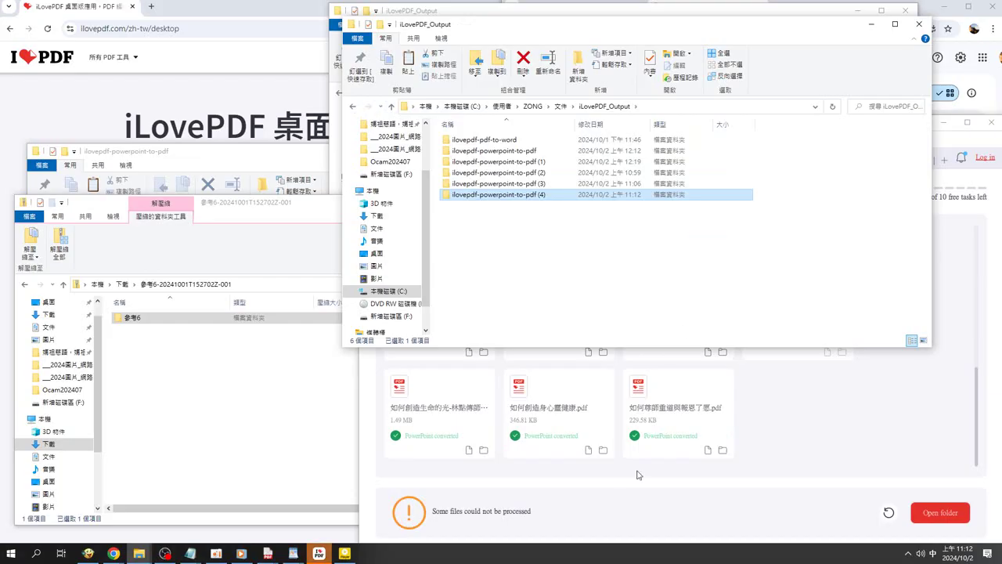
Scroll through the 參考5 results grid, noting the failed 如何推動佛堂的道務.pdf
{"action": "left_click", "coordinate": [501, 520]}
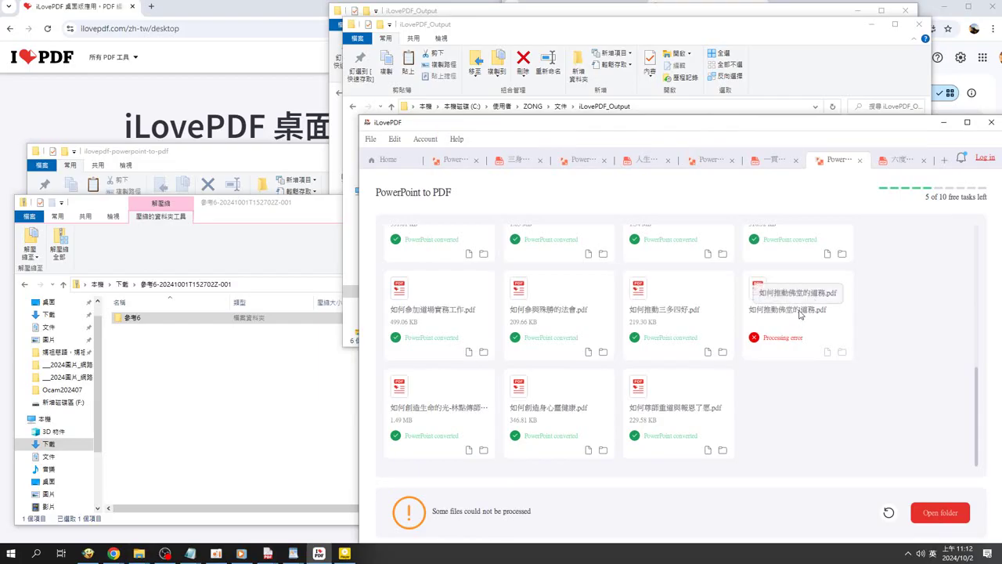
{"action": "scroll", "coordinate": [806, 381], "scroll_direction": "up", "scroll_amount": 5}
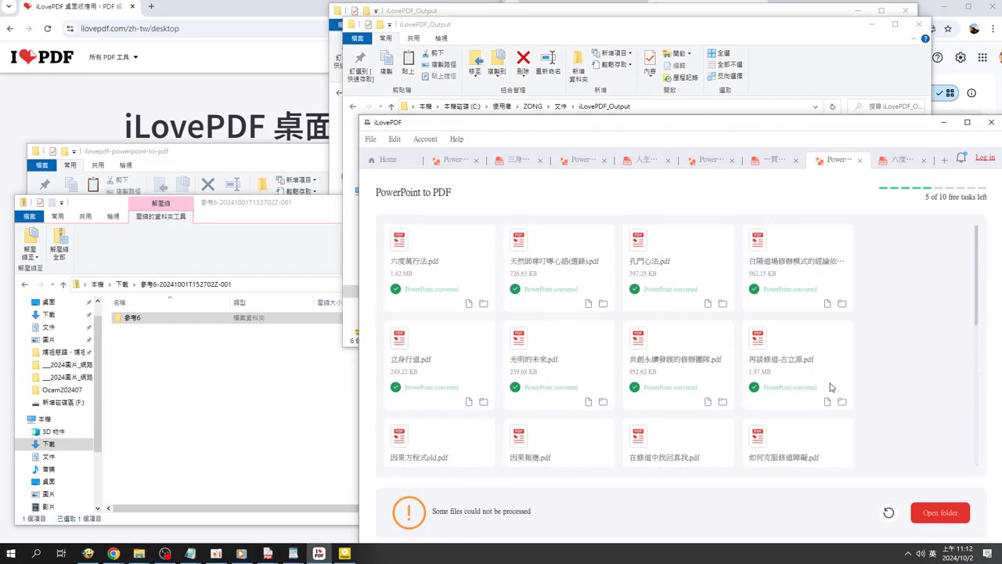
{"action": "scroll", "coordinate": [832, 382], "scroll_direction": "down", "scroll_amount": 5}
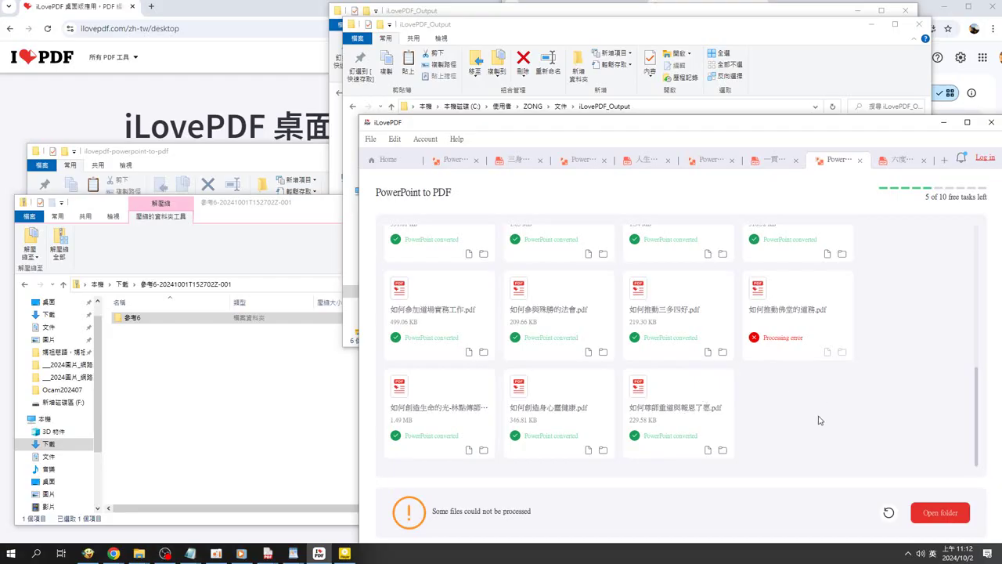
Check the iLovePDF download page in Chrome, then return to the app's Home Tools page
{"action": "left_click", "coordinate": [114, 553]}
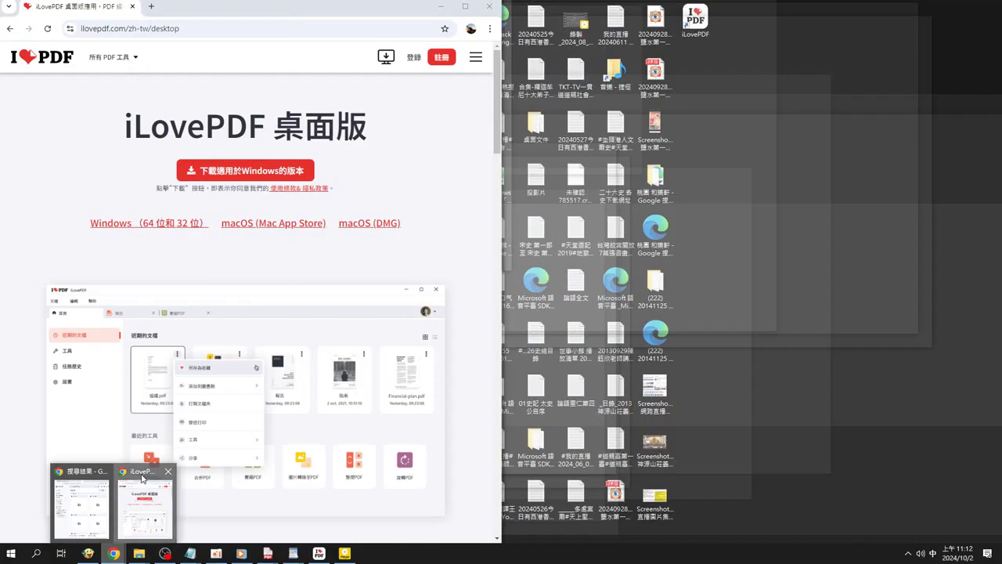
{"action": "left_click", "coordinate": [144, 482]}
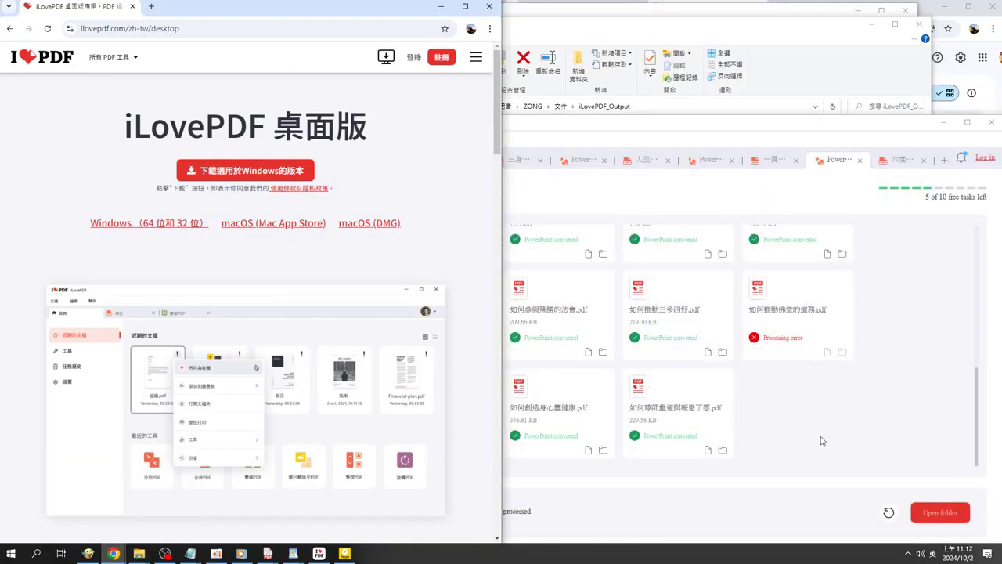
{"action": "left_click", "coordinate": [824, 436]}
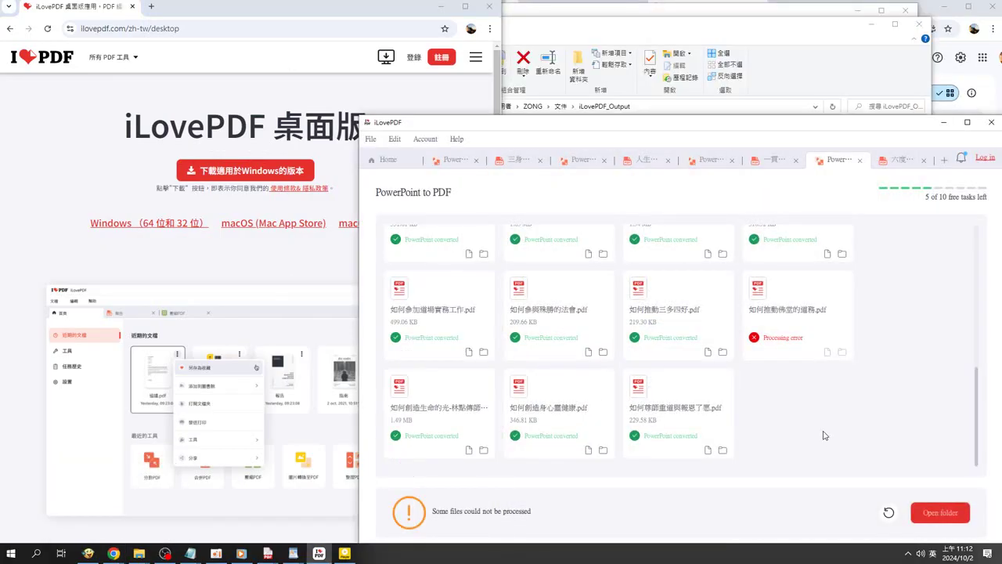
{"action": "left_click", "coordinate": [378, 162]}
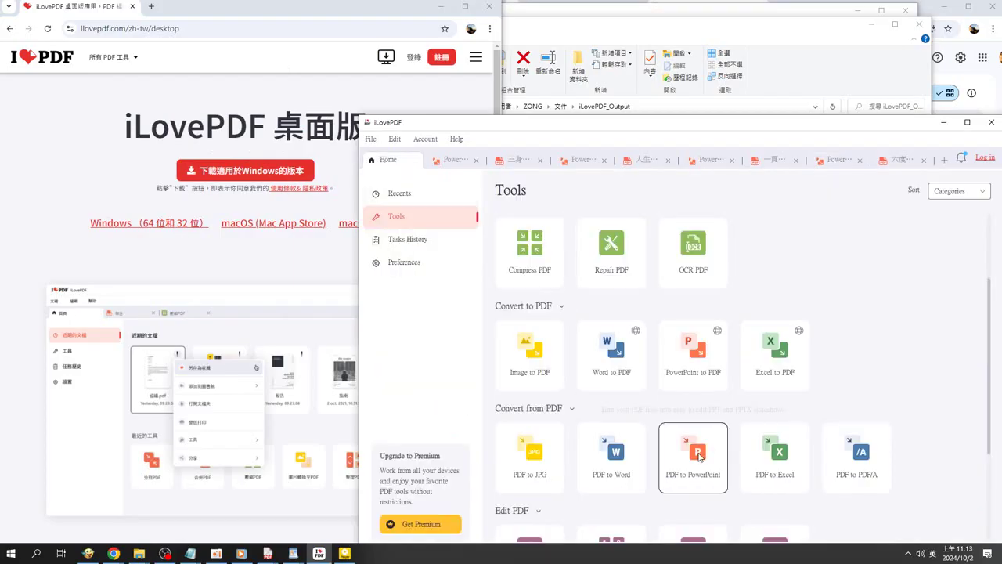
Start a new PowerPoint to PDF task and browse the 參考5 file list
{"action": "left_click", "coordinate": [686, 370]}
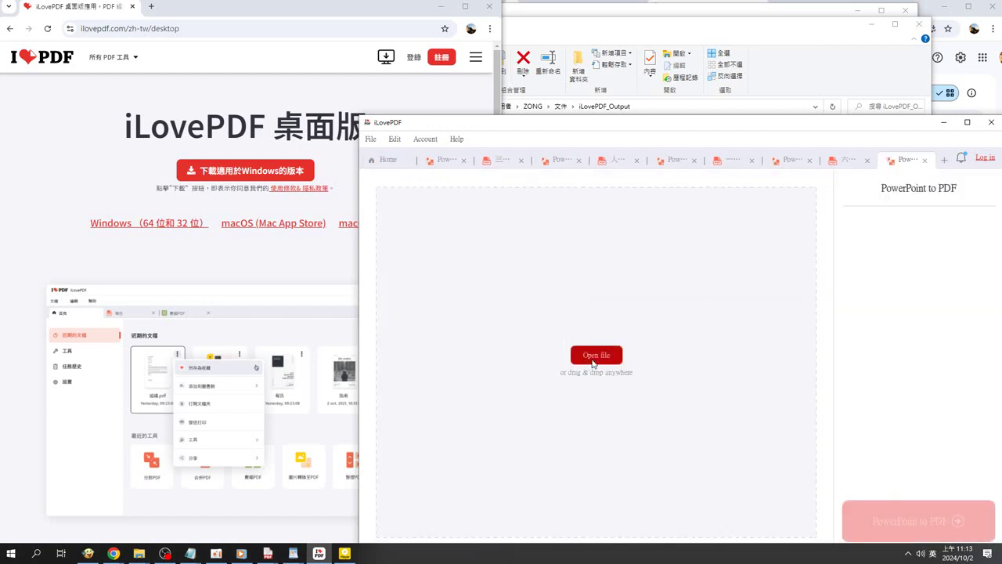
{"action": "left_click", "coordinate": [595, 358]}
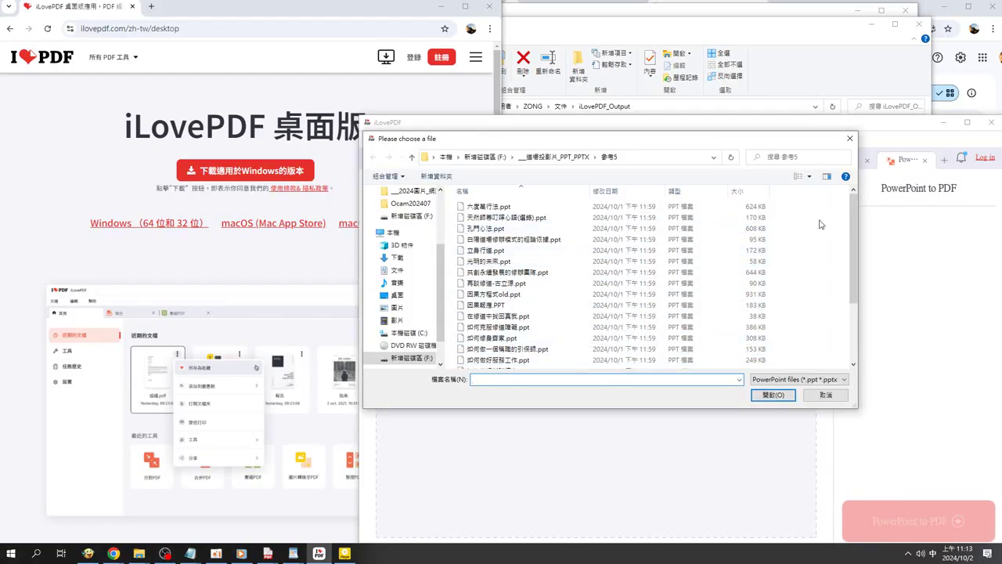
{"action": "scroll", "coordinate": [850, 270], "scroll_direction": "down", "scroll_amount": 3}
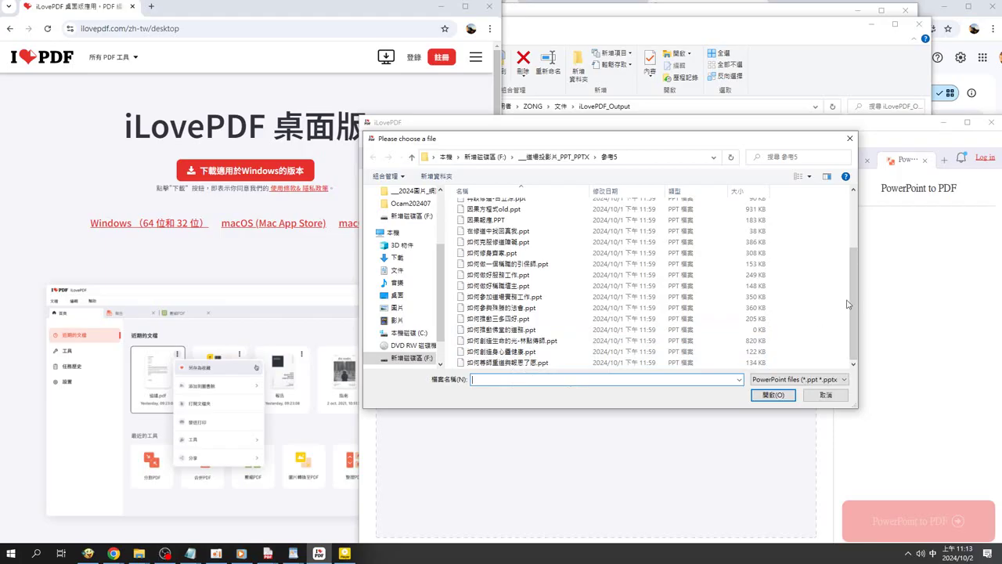
{"action": "left_click_drag", "start_coordinate": [855, 304], "coordinate": [859, 253]}
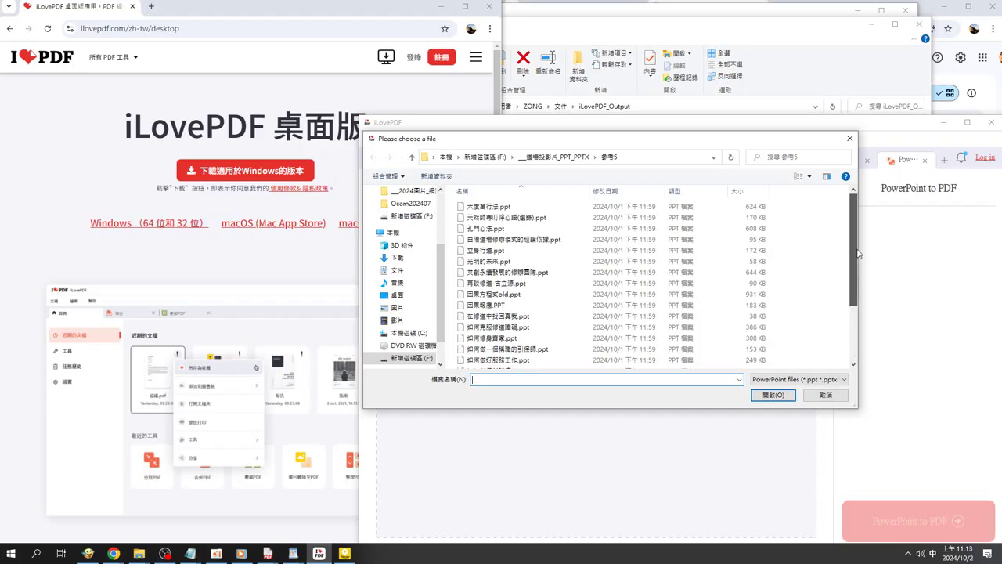
{"action": "left_click_drag", "start_coordinate": [859, 255], "coordinate": [853, 296]}
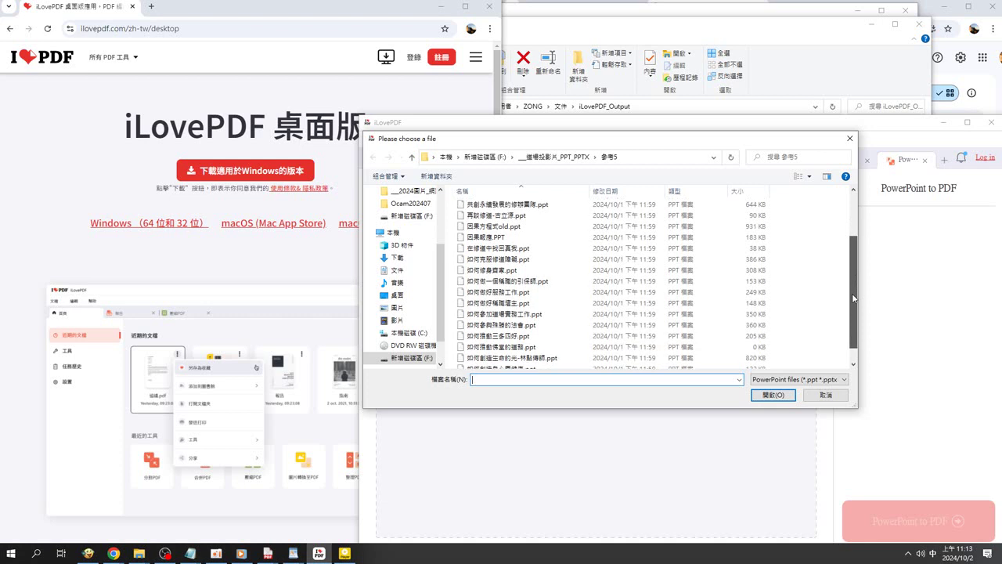
Select 如何推動佛堂的道務.ppt alone and load it to retry the conversion
{"action": "left_click", "coordinate": [469, 346]}
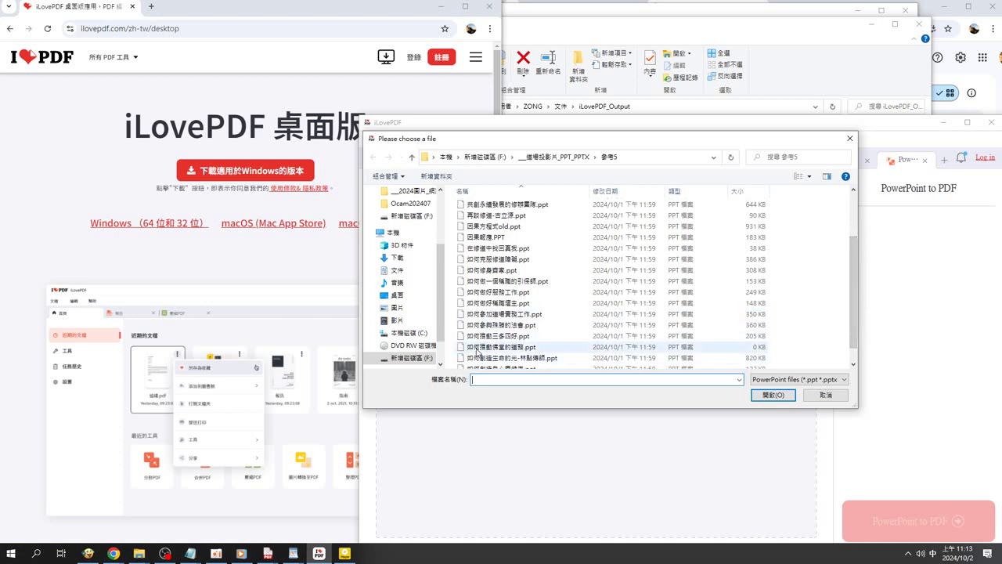
{"action": "mouse_move", "coordinate": [198, 239]}
{"action": "left_mouse_down"}
{"action": "mouse_move", "coordinate": [251, 181]}
{"action": "mouse_move", "coordinate": [332, 247]}
{"action": "left_mouse_up"}
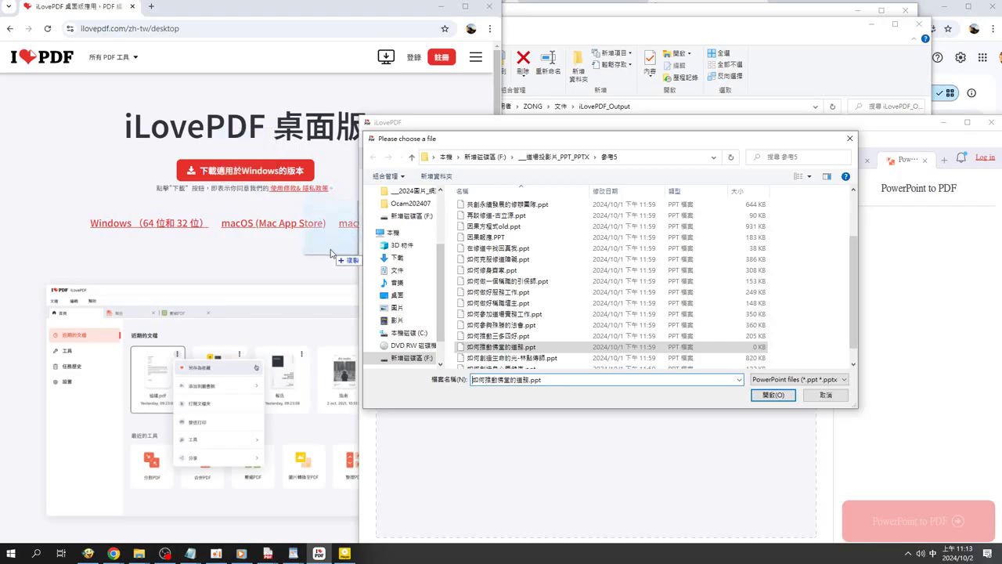
{"action": "left_click_drag", "start_coordinate": [331, 248], "coordinate": [518, 349]}
{"action": "left_click", "coordinate": [765, 402]}
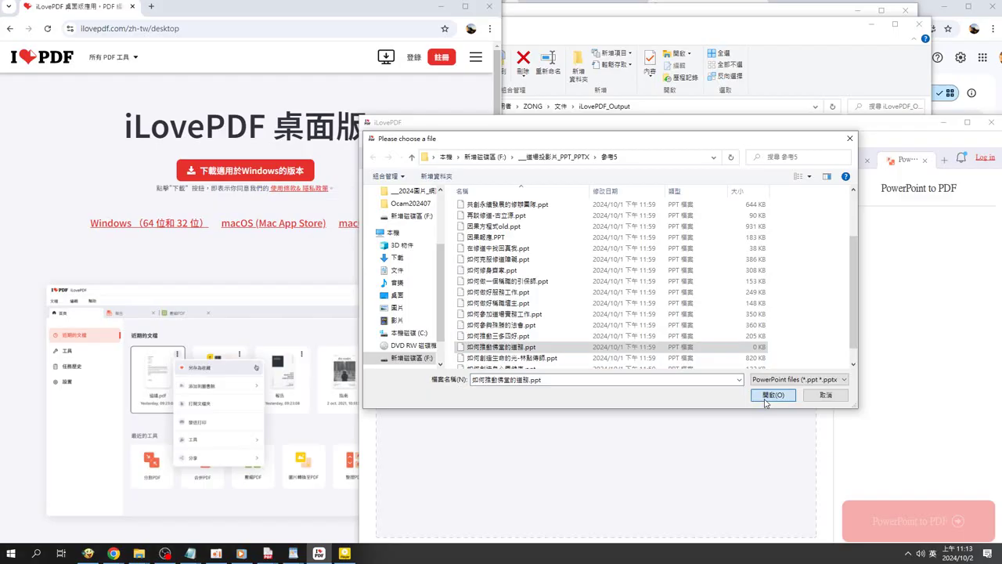
{"action": "left_click", "coordinate": [765, 402]}
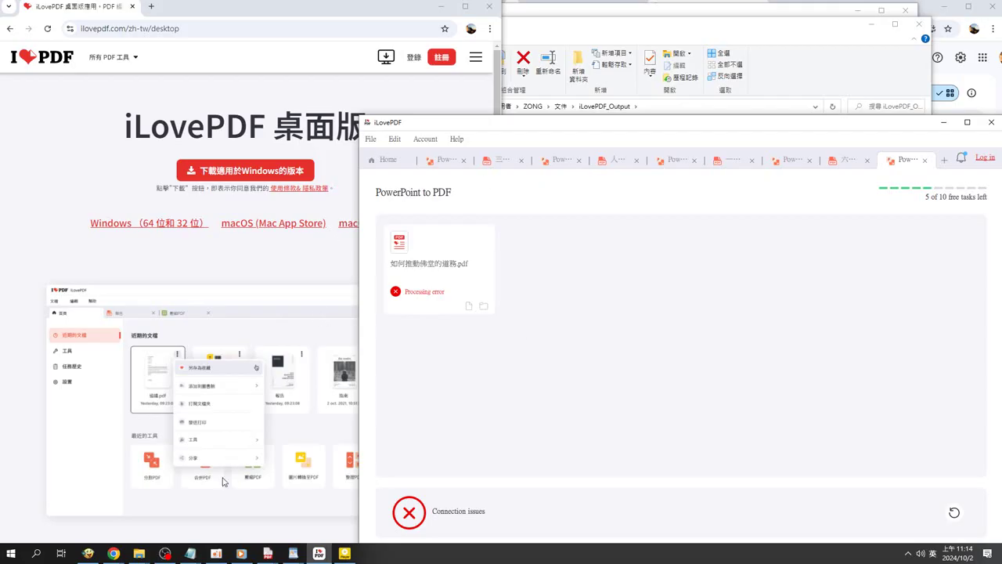
After the retry fails with a processing error, show the open Chrome windows from the taskbar
{"action": "left_click", "coordinate": [113, 553]}
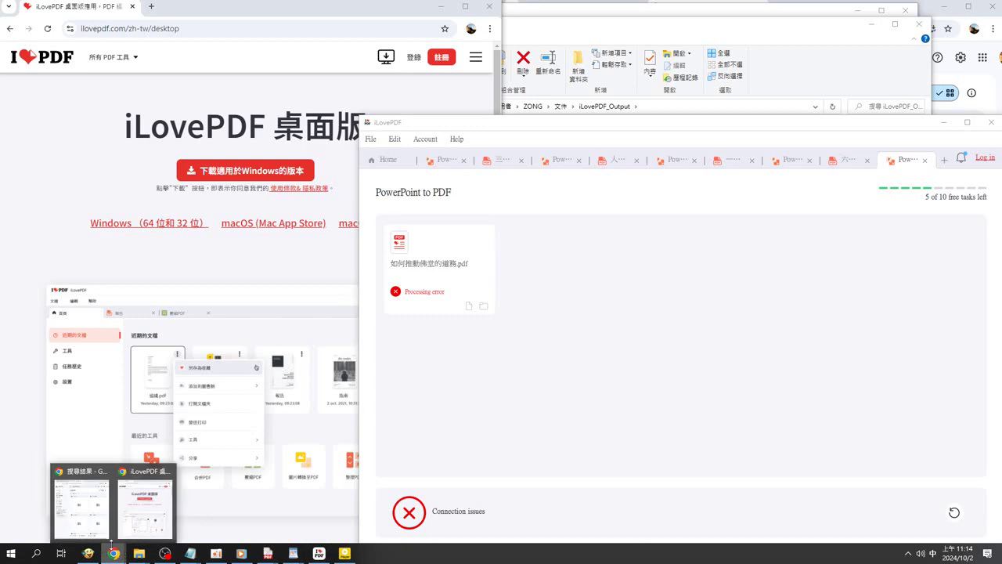
Bring Google Drive forward, return to Home, and filter the results to 類型 > 資料夾
{"action": "mouse_move", "coordinate": [81, 472]}
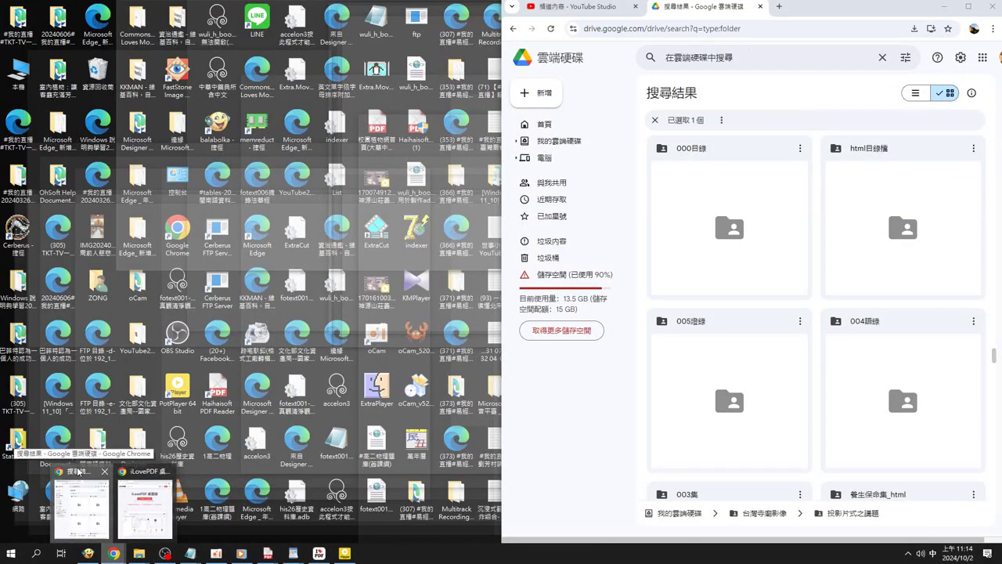
{"action": "left_click", "coordinate": [79, 472]}
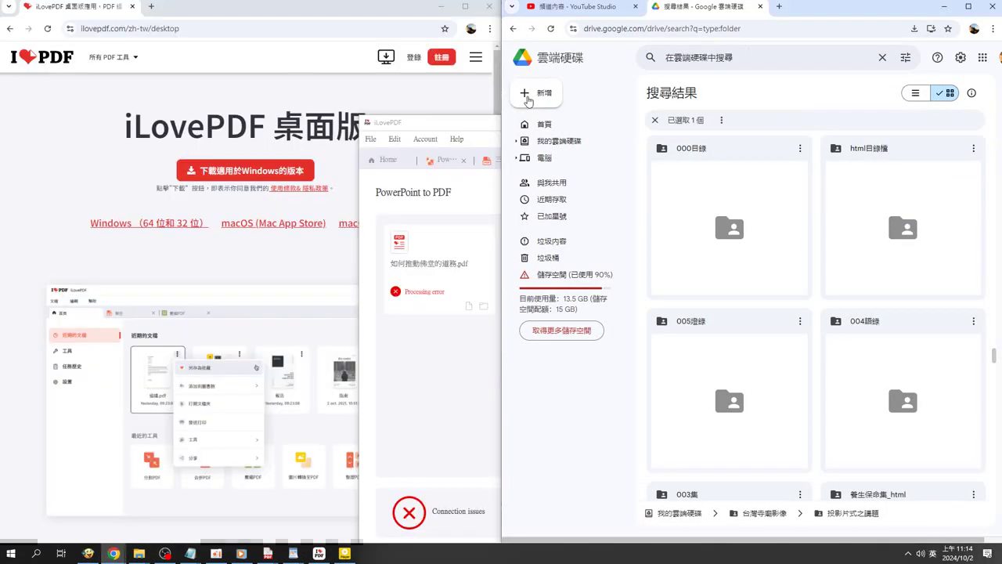
{"action": "left_click", "coordinate": [513, 29]}
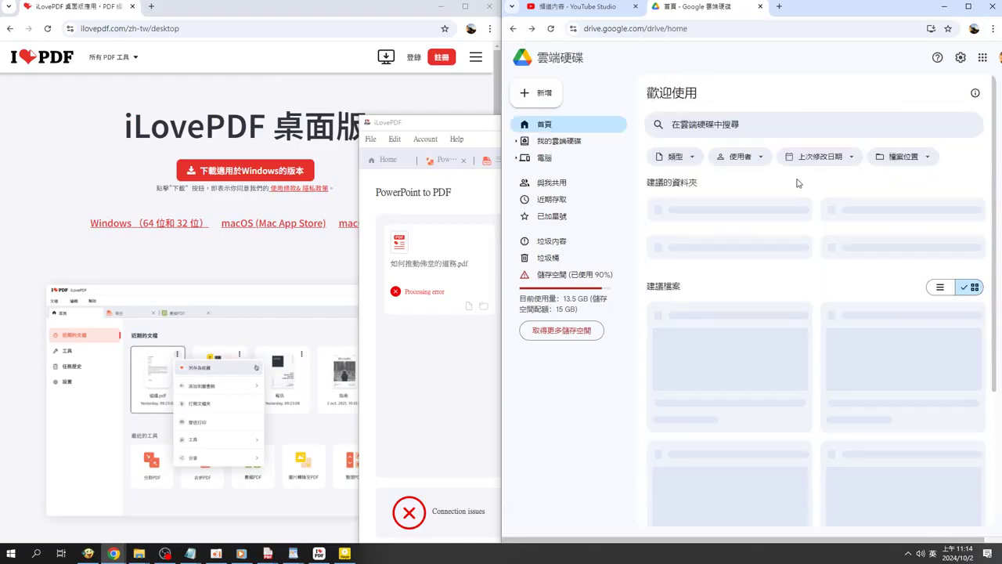
{"action": "scroll", "coordinate": [886, 292], "scroll_direction": "down", "scroll_amount": 1}
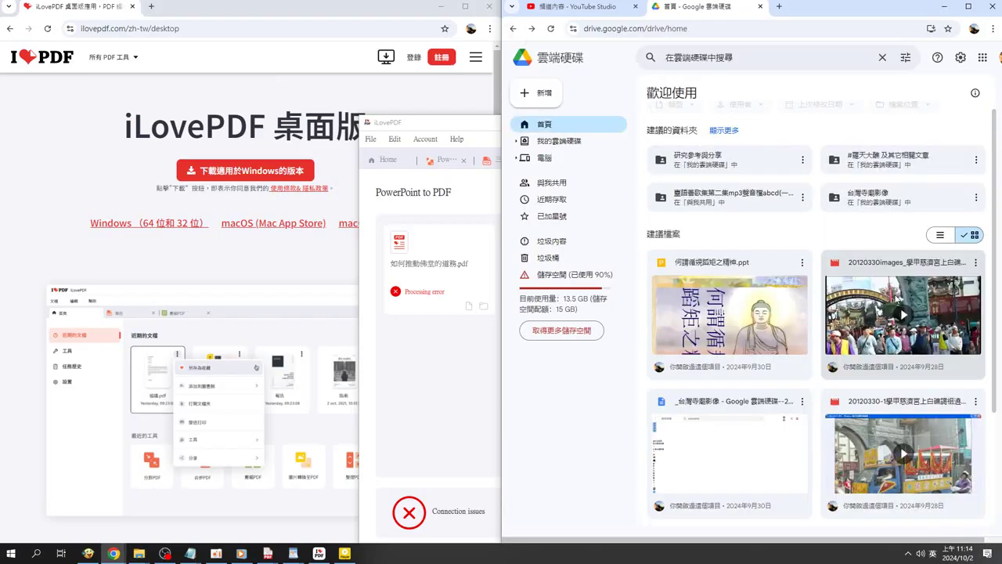
{"action": "scroll", "coordinate": [874, 295], "scroll_direction": "down", "scroll_amount": 2}
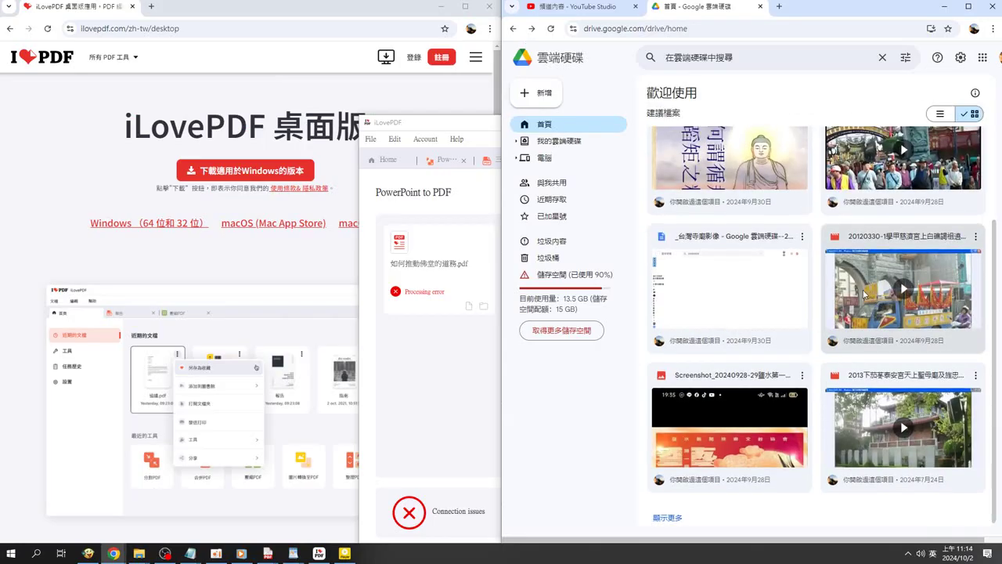
{"action": "scroll", "coordinate": [871, 303], "scroll_direction": "up", "scroll_amount": 3}
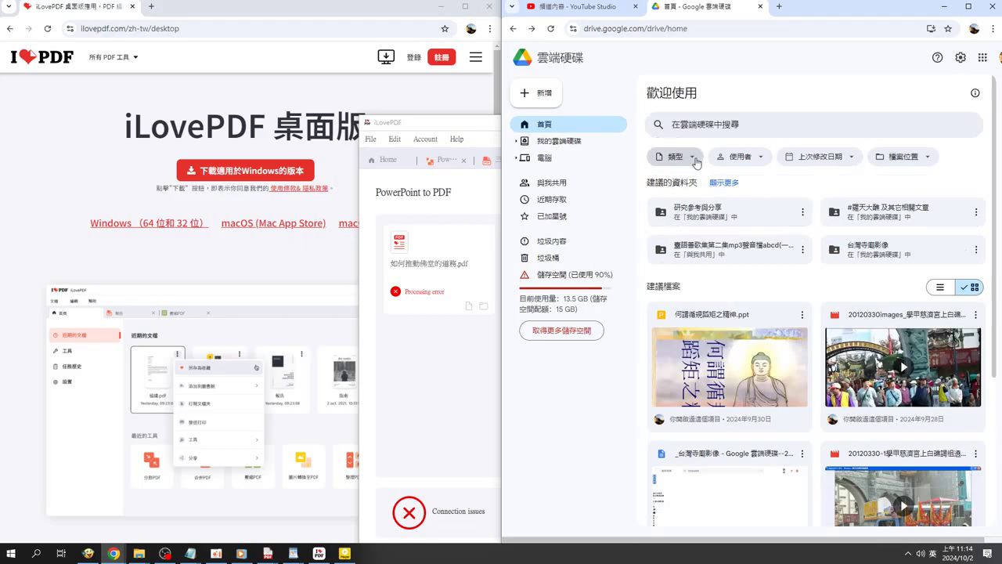
{"action": "left_click", "coordinate": [696, 163]}
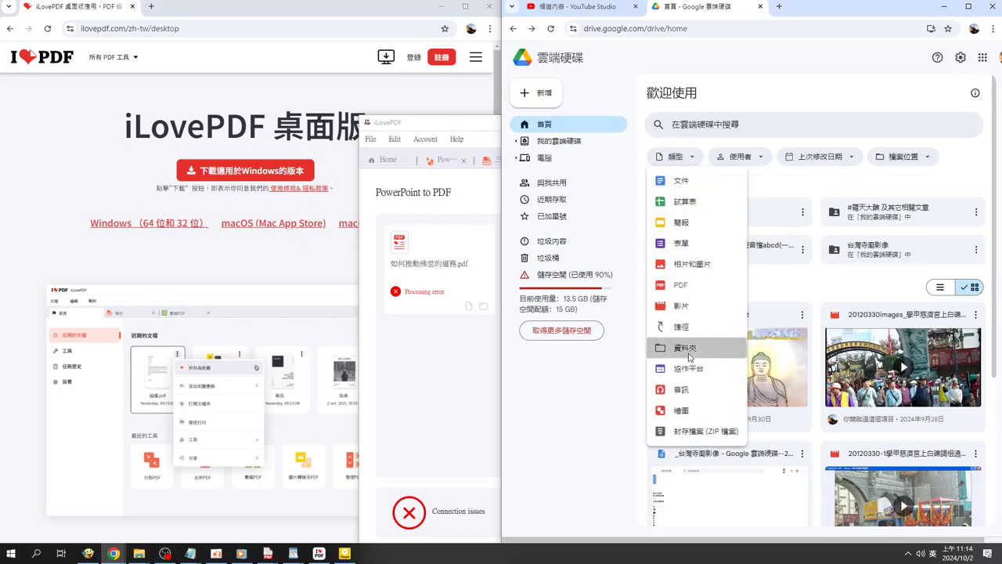
{"action": "left_click", "coordinate": [689, 357]}
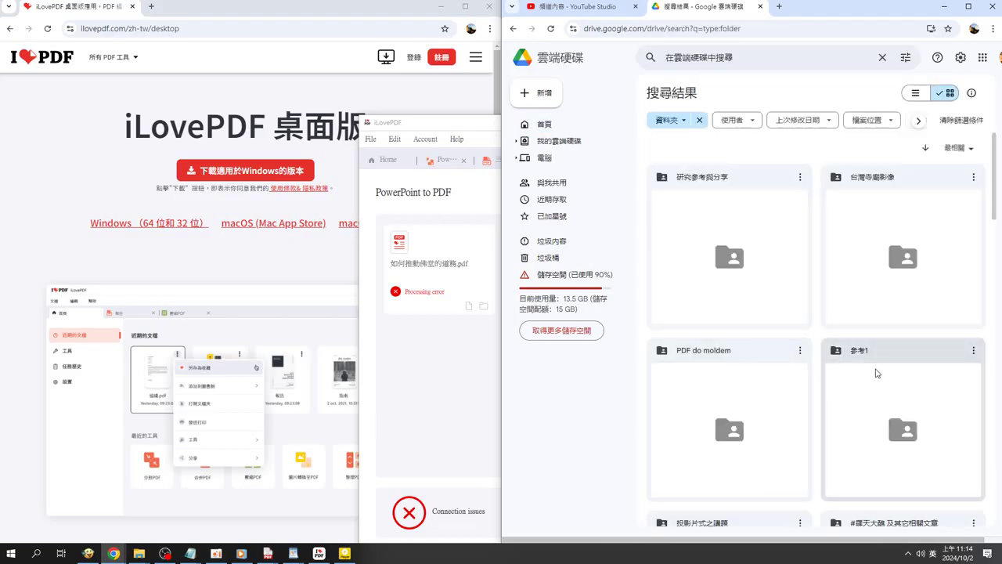
Scroll the folder results down to the 參考 folders and select 參考5
{"action": "scroll", "coordinate": [892, 371], "scroll_direction": "down", "scroll_amount": 2}
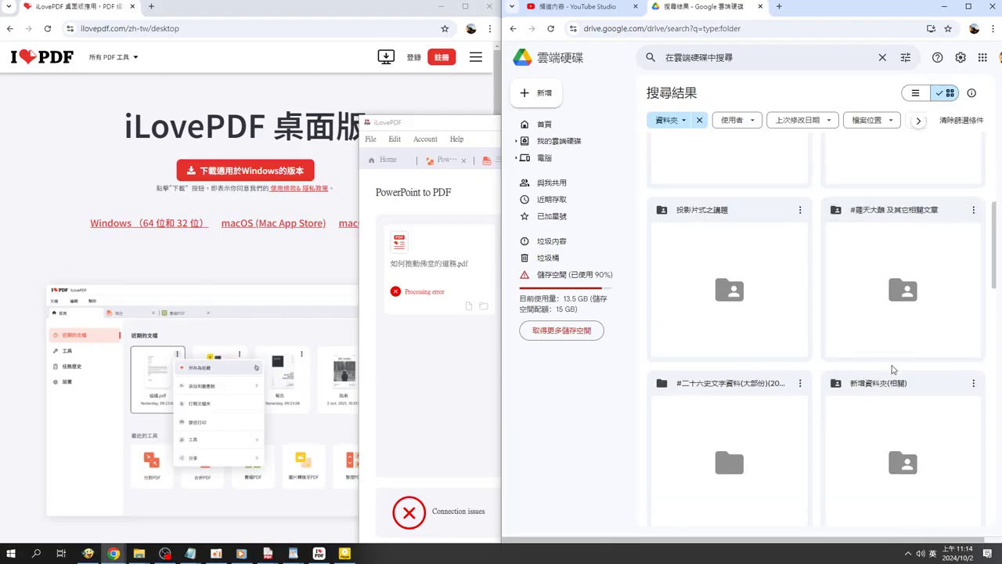
{"action": "scroll", "coordinate": [889, 368], "scroll_direction": "down", "scroll_amount": 3}
{"action": "scroll", "coordinate": [884, 368], "scroll_direction": "down", "scroll_amount": 3}
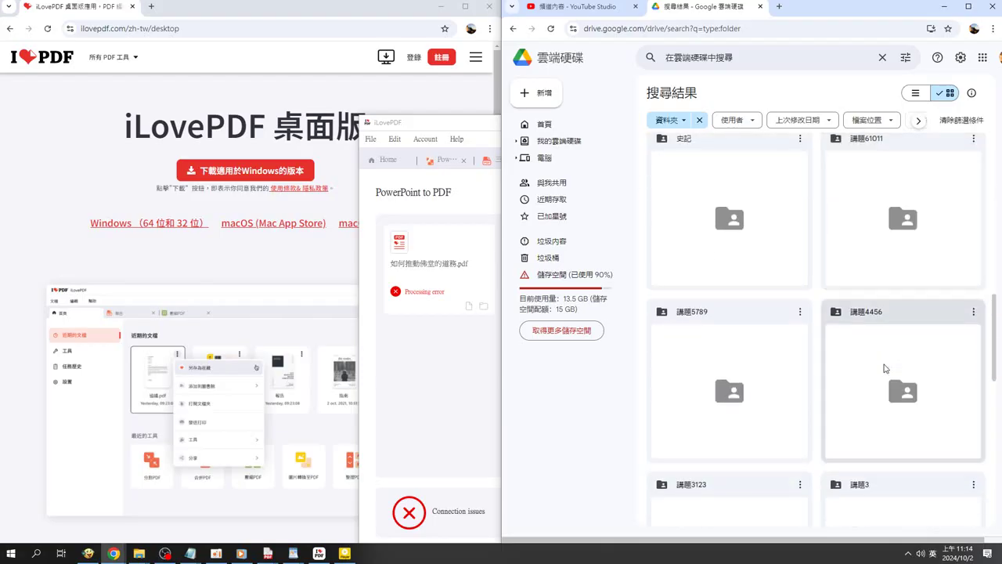
{"action": "scroll", "coordinate": [885, 368], "scroll_direction": "down", "scroll_amount": 2}
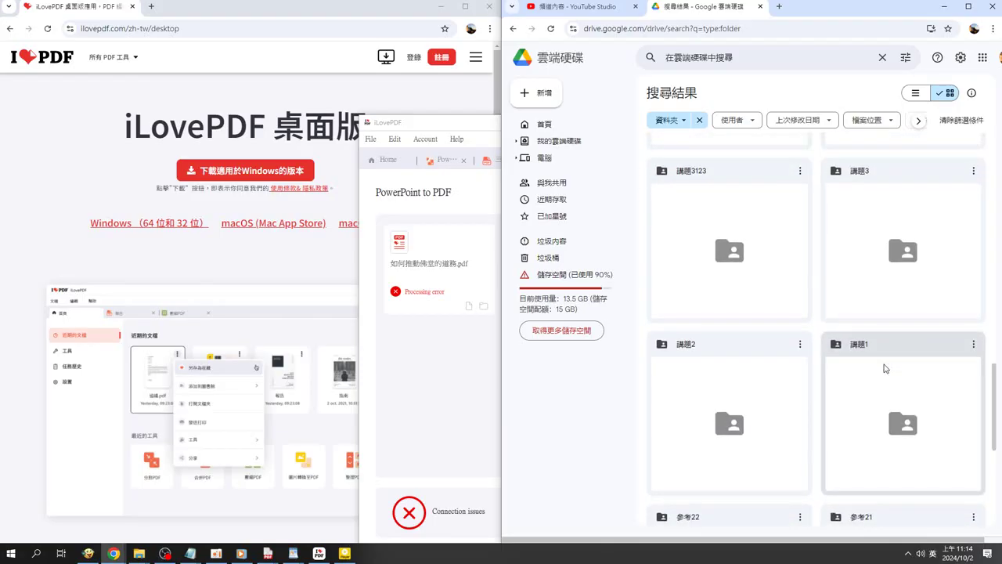
{"action": "scroll", "coordinate": [885, 368], "scroll_direction": "down", "scroll_amount": 2}
{"action": "scroll", "coordinate": [884, 368], "scroll_direction": "down", "scroll_amount": 2}
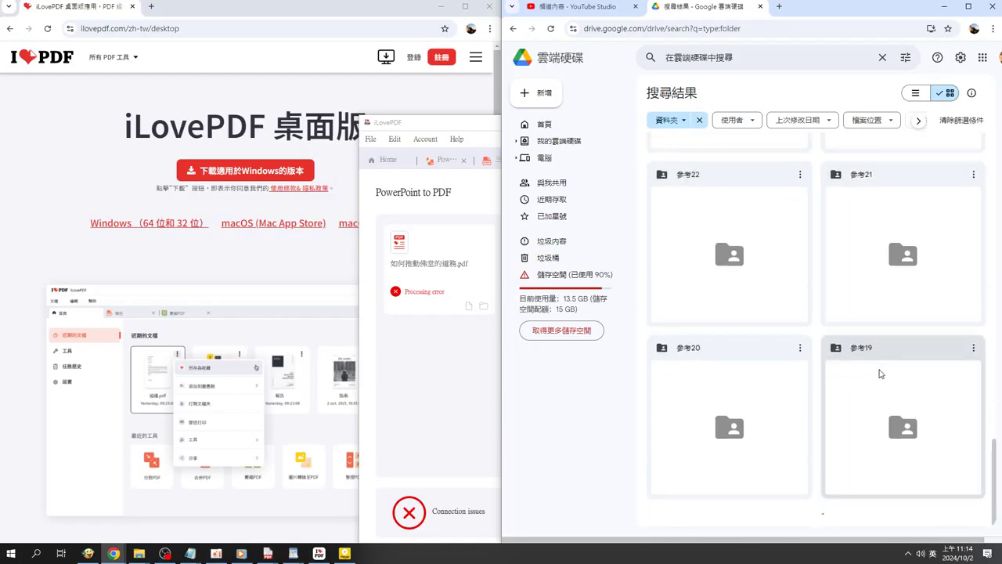
{"action": "scroll", "coordinate": [893, 407], "scroll_direction": "down", "scroll_amount": 2}
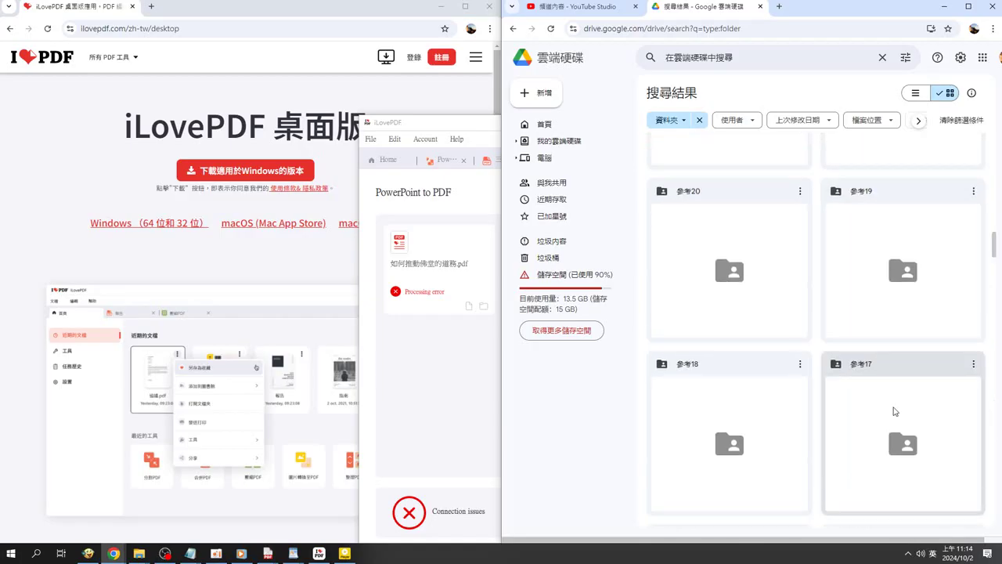
{"action": "mouse_move", "coordinate": [994, 254]}
{"action": "left_mouse_down"}
{"action": "mouse_move", "coordinate": [994, 243]}
{"action": "mouse_move", "coordinate": [997, 495]}
{"action": "left_mouse_up"}
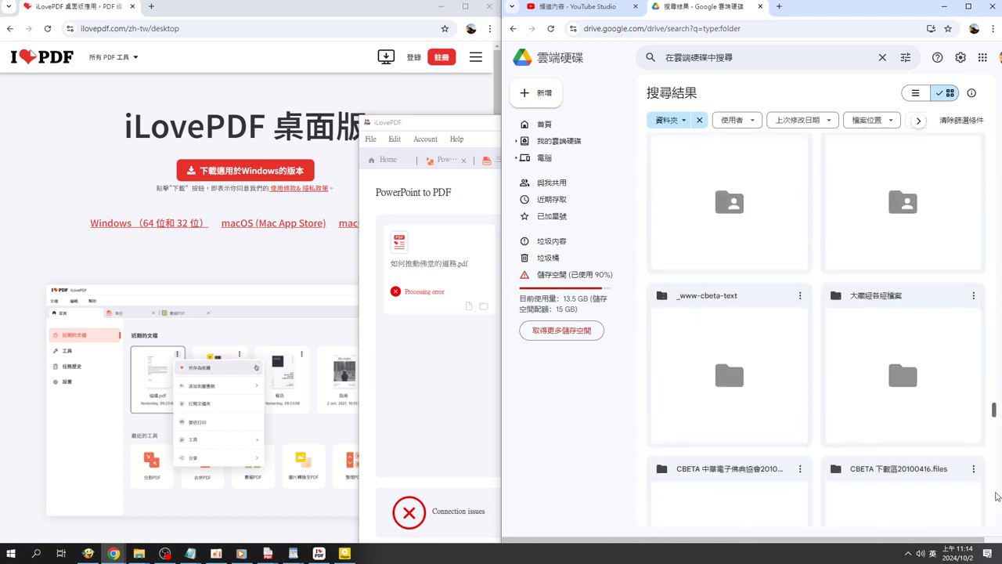
{"action": "scroll", "coordinate": [1000, 389], "scroll_direction": "down", "scroll_amount": 5}
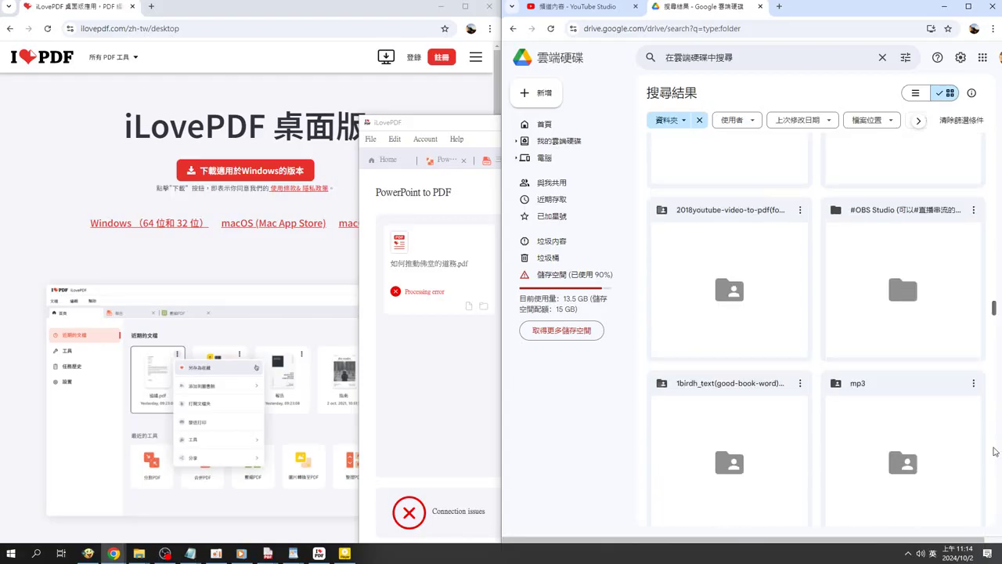
{"action": "scroll", "coordinate": [1000, 389], "scroll_direction": "down", "scroll_amount": 2}
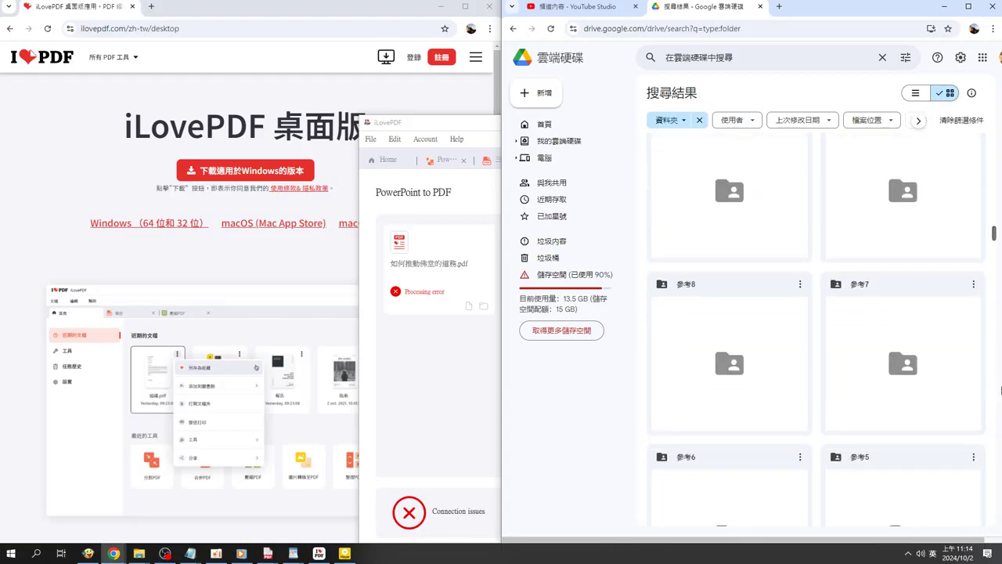
{"action": "left_click", "coordinate": [882, 469]}
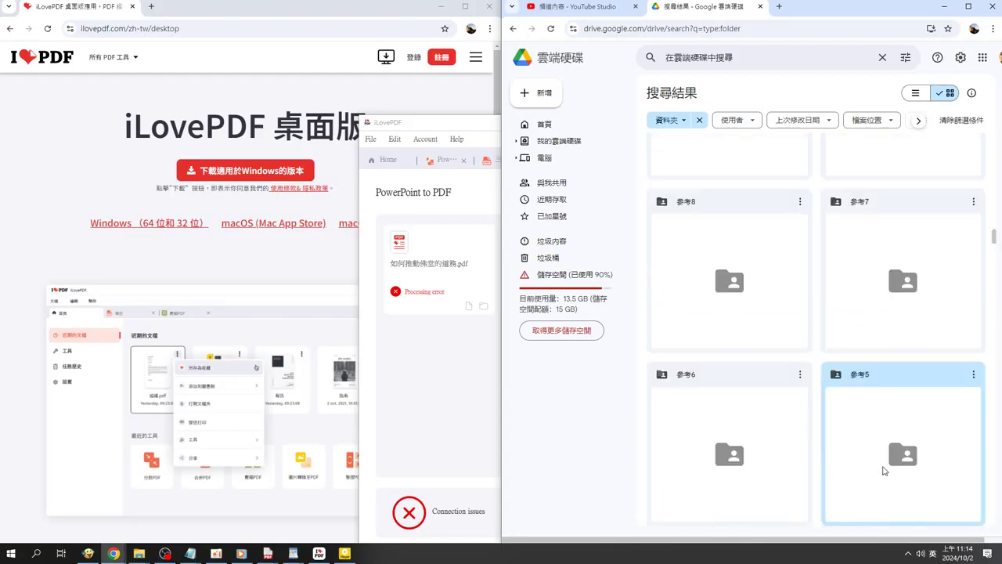
Open 參考5 and find the 如何推動佛堂的道務.ppt card, which has no slide thumbnail
{"action": "double_click", "coordinate": [862, 408]}
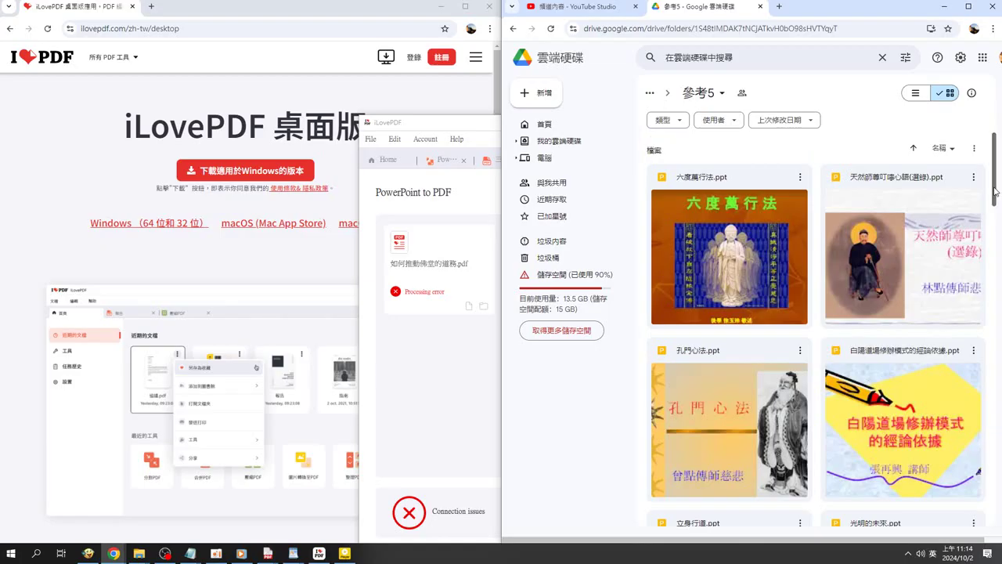
{"action": "left_click_drag", "start_coordinate": [996, 191], "coordinate": [996, 463]}
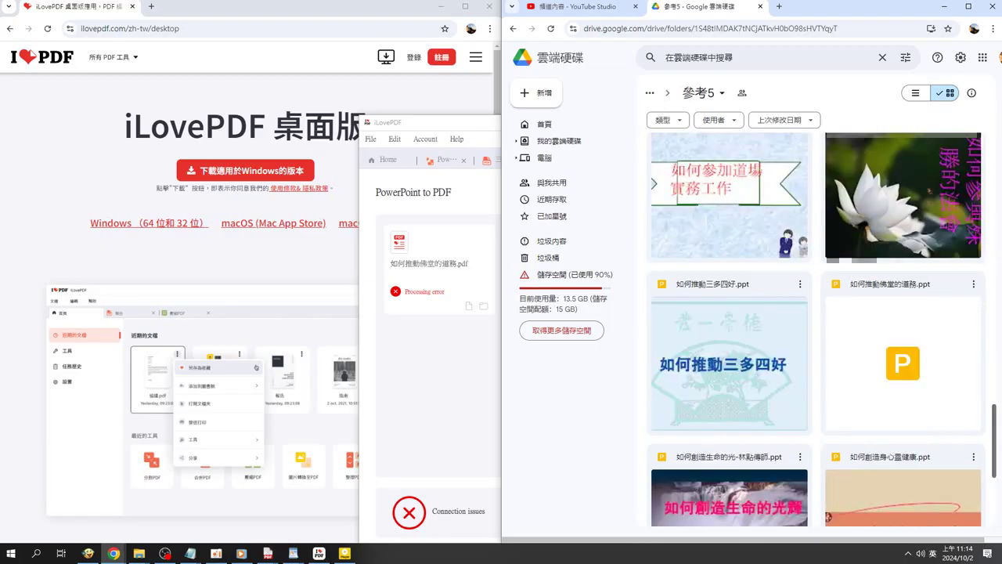
{"action": "scroll", "coordinate": [996, 464], "scroll_direction": "down", "scroll_amount": 3}
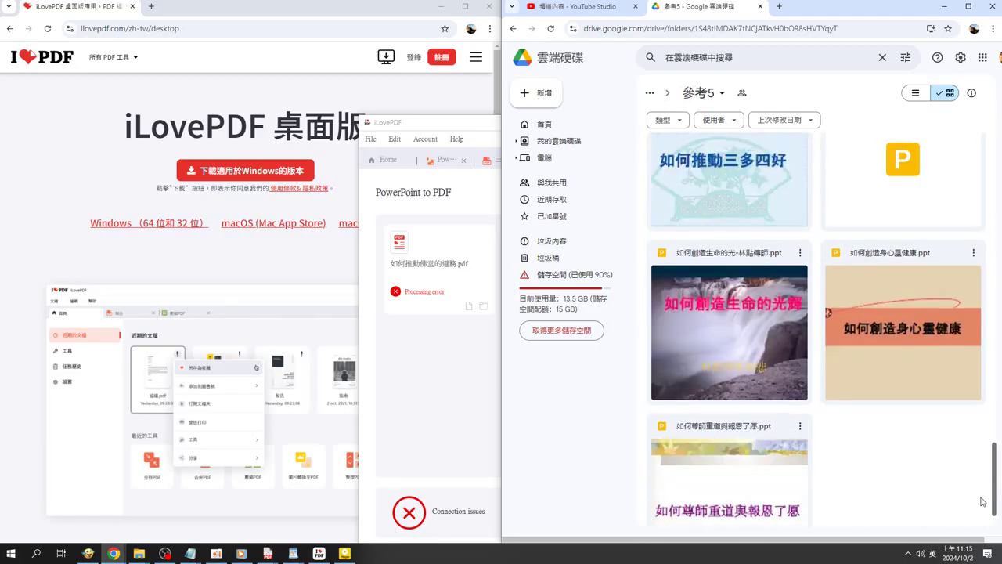
{"action": "scroll", "coordinate": [984, 502], "scroll_direction": "down", "scroll_amount": 1}
{"action": "scroll", "coordinate": [979, 462], "scroll_direction": "up", "scroll_amount": 4}
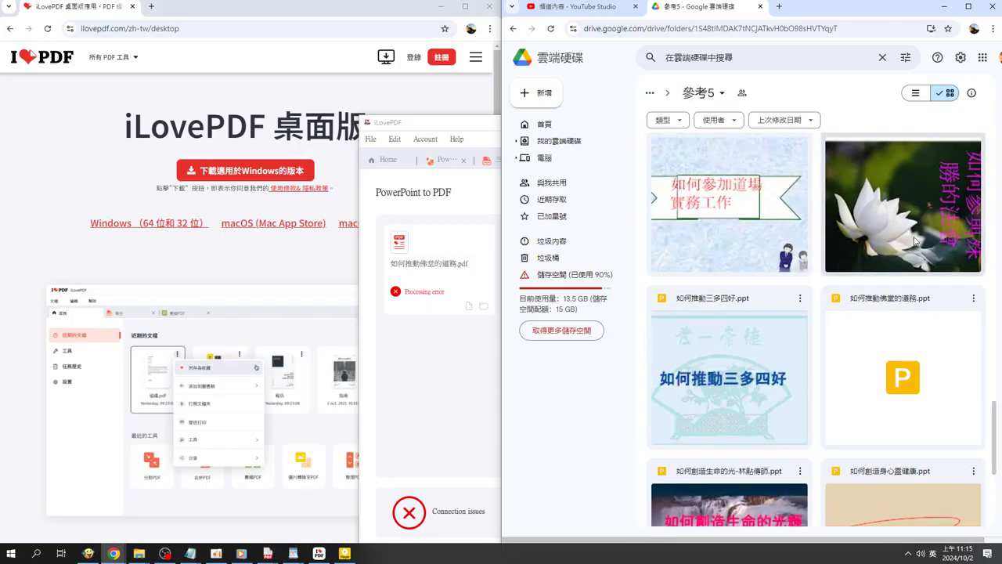
{"action": "scroll", "coordinate": [912, 235], "scroll_direction": "up", "scroll_amount": 2}
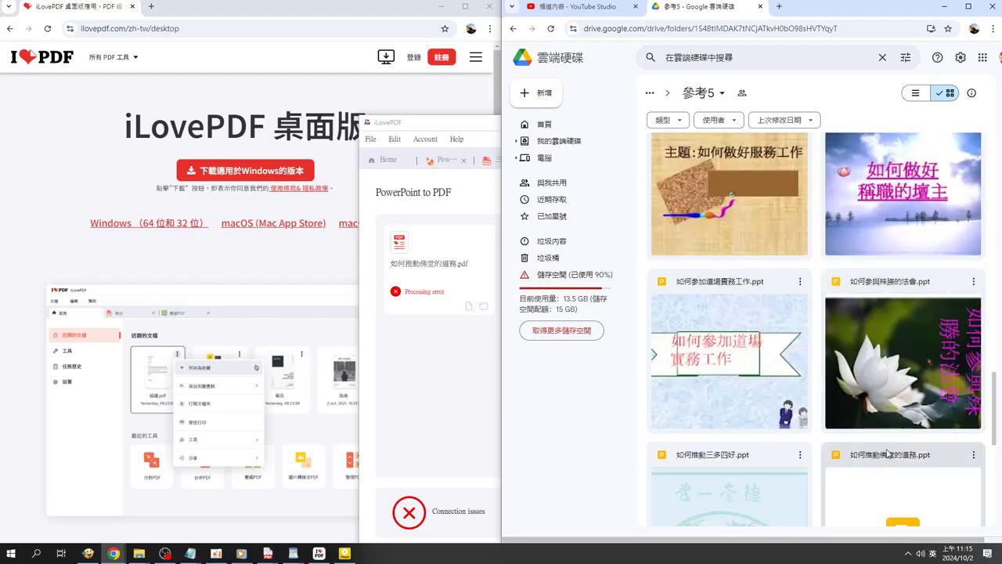
{"action": "scroll", "coordinate": [887, 452], "scroll_direction": "down", "scroll_amount": 1}
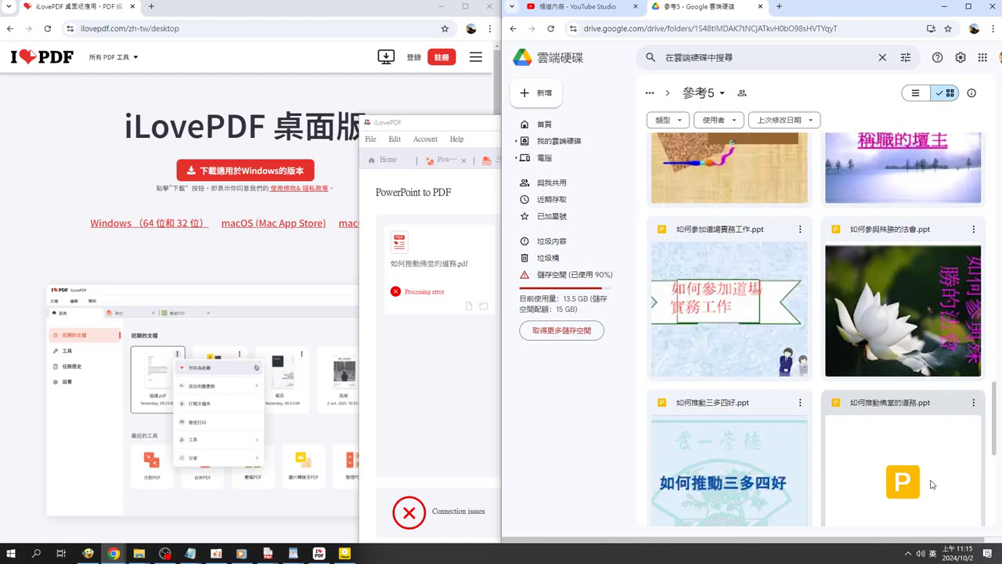